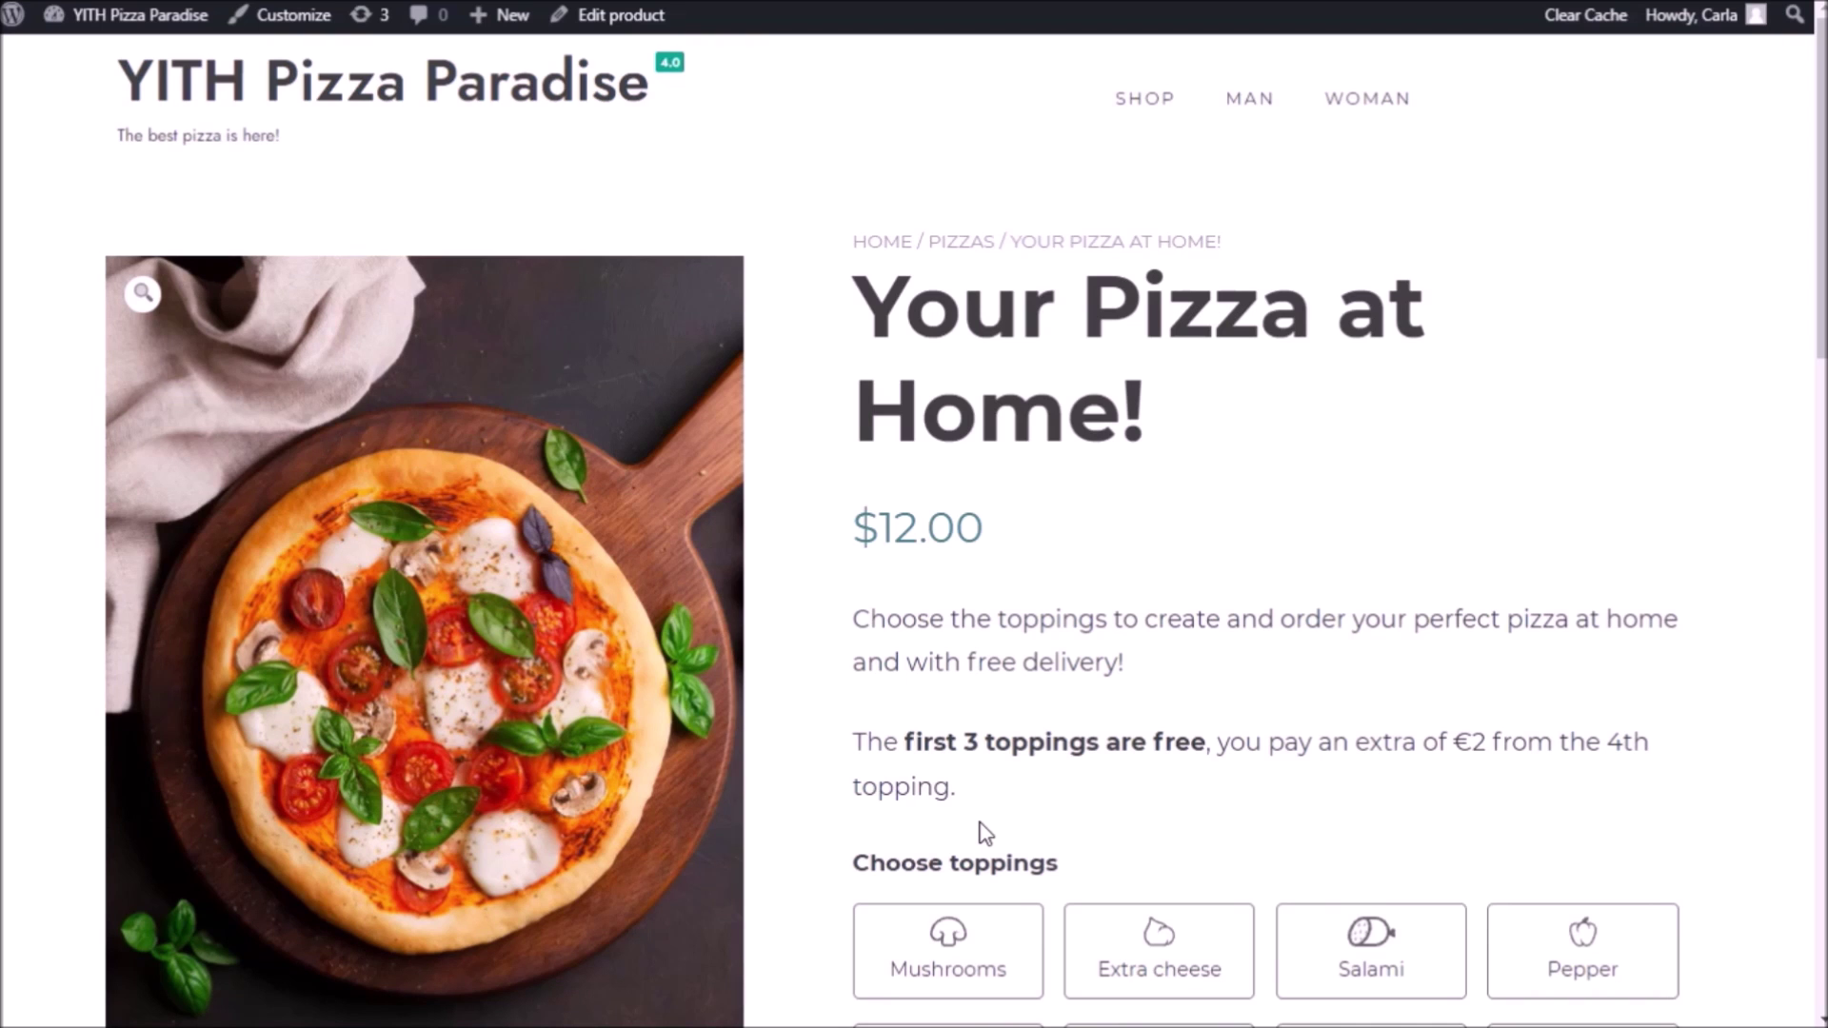
- Scroll down the pizza product page to review the toppings, beverages and price totals
scroll(986, 833, down, 5)
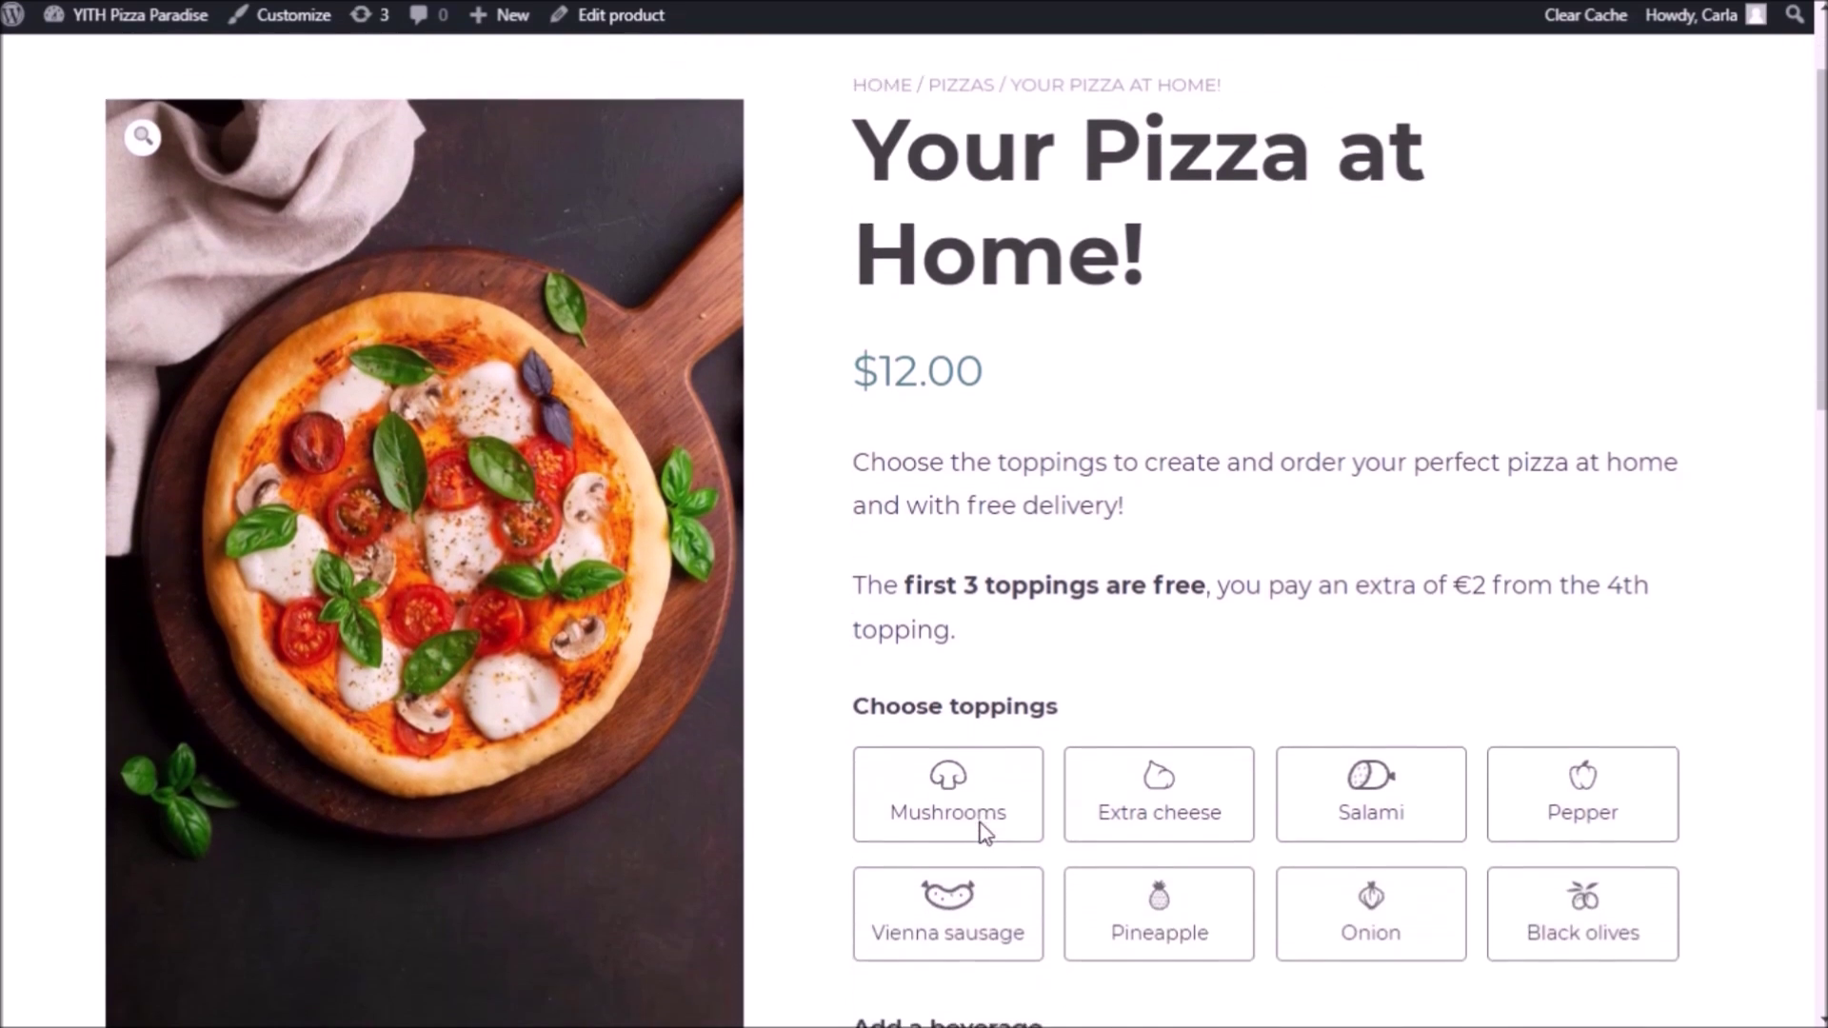
scroll(952, 828, down, 1)
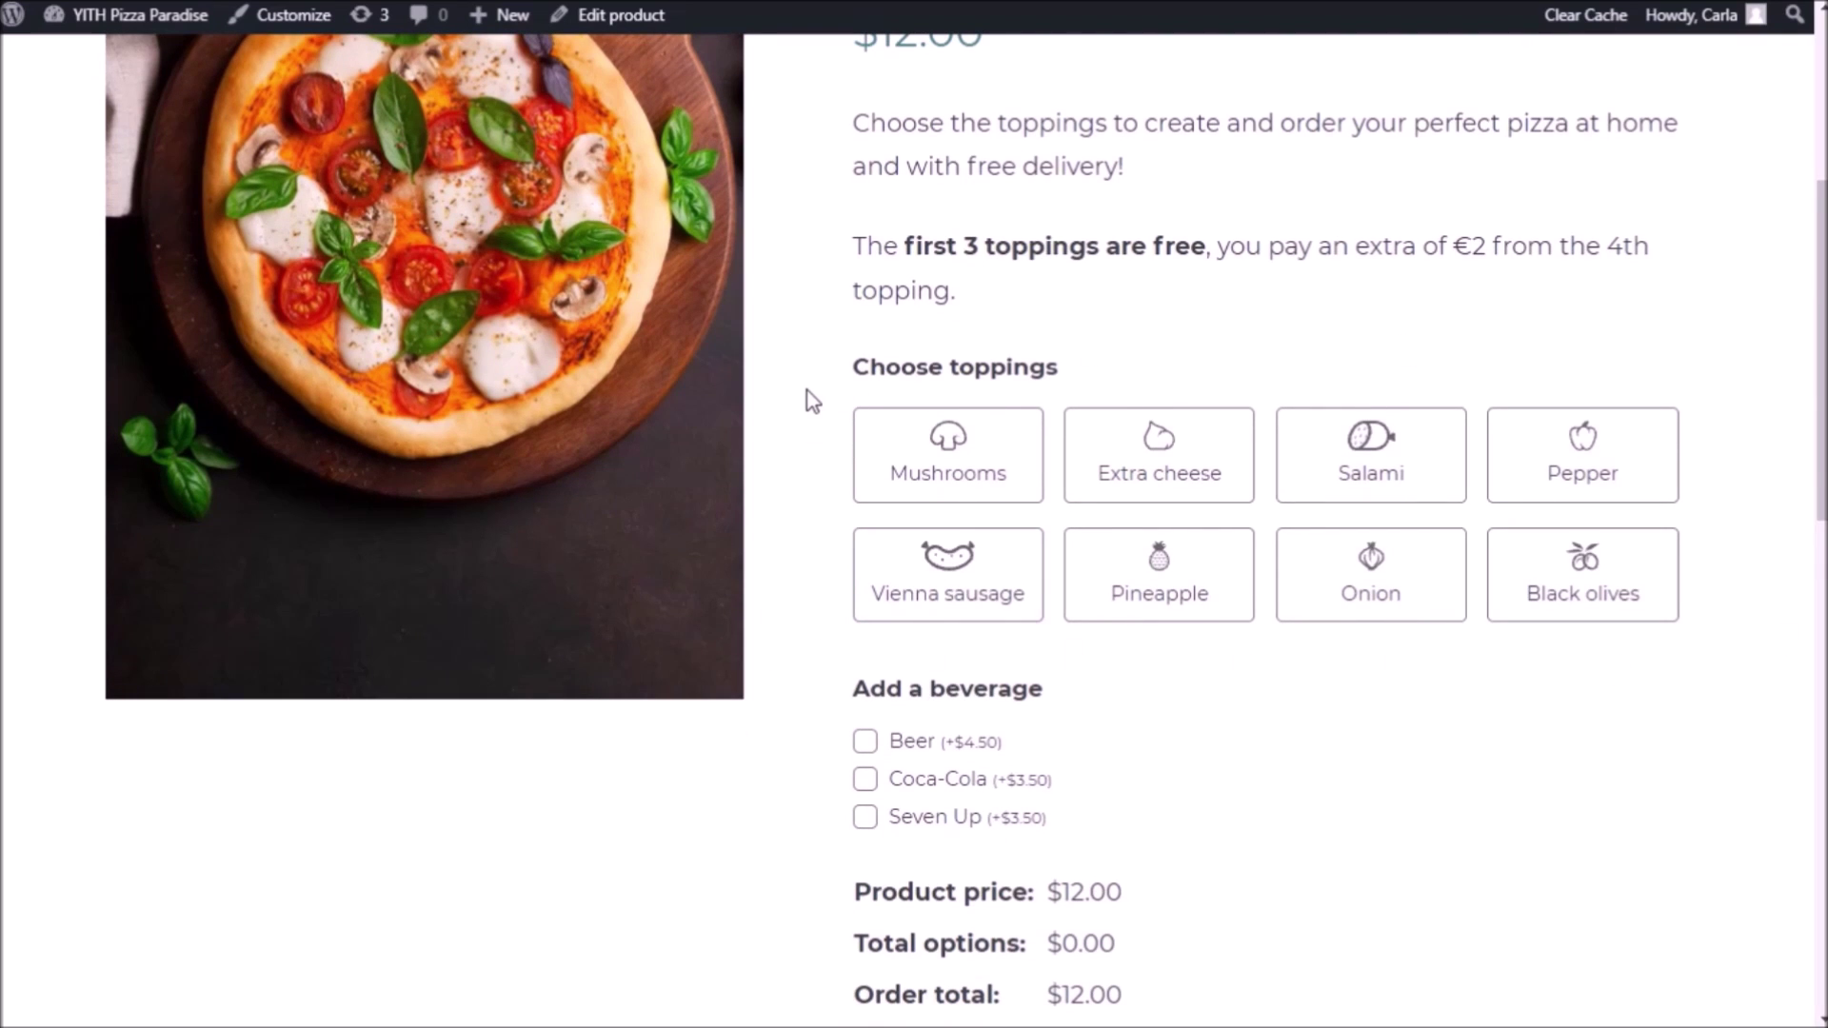
scroll(807, 400, down, 1)
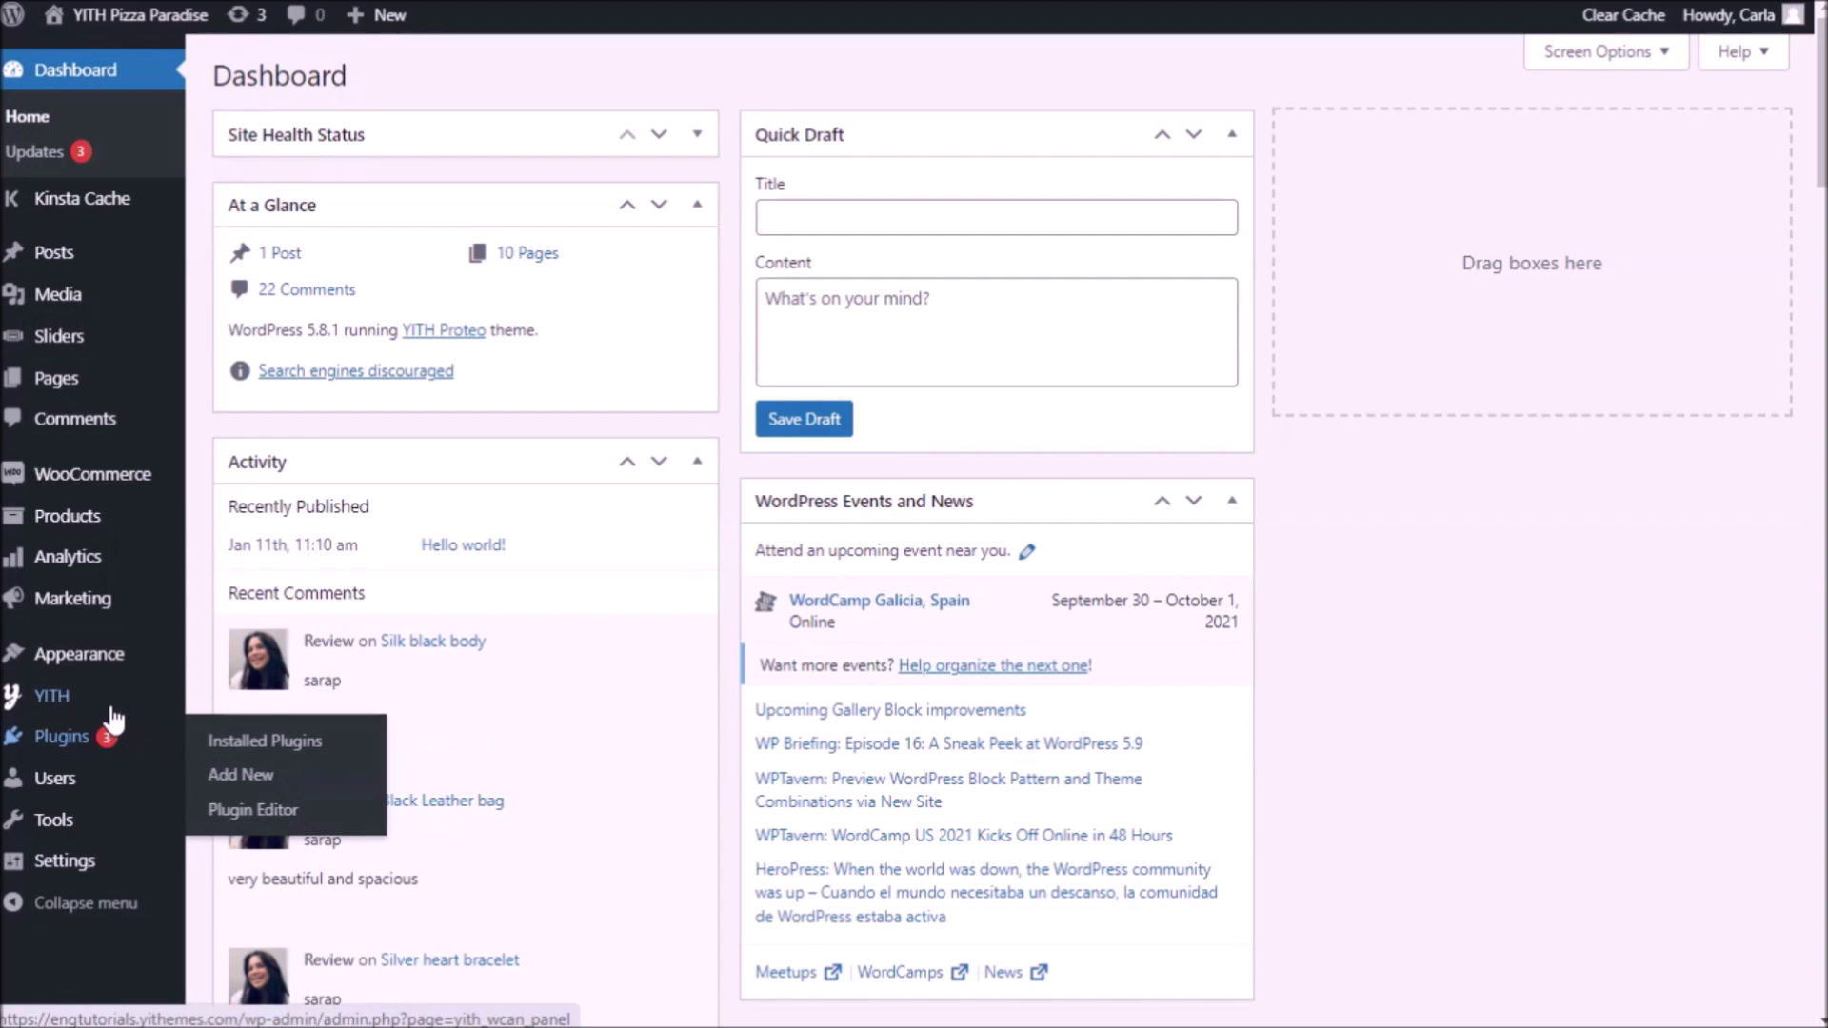
- Open the Pizza block in YITH Product Add-ons and start adding a new option
mouse_move(111, 705)
click(257, 739)
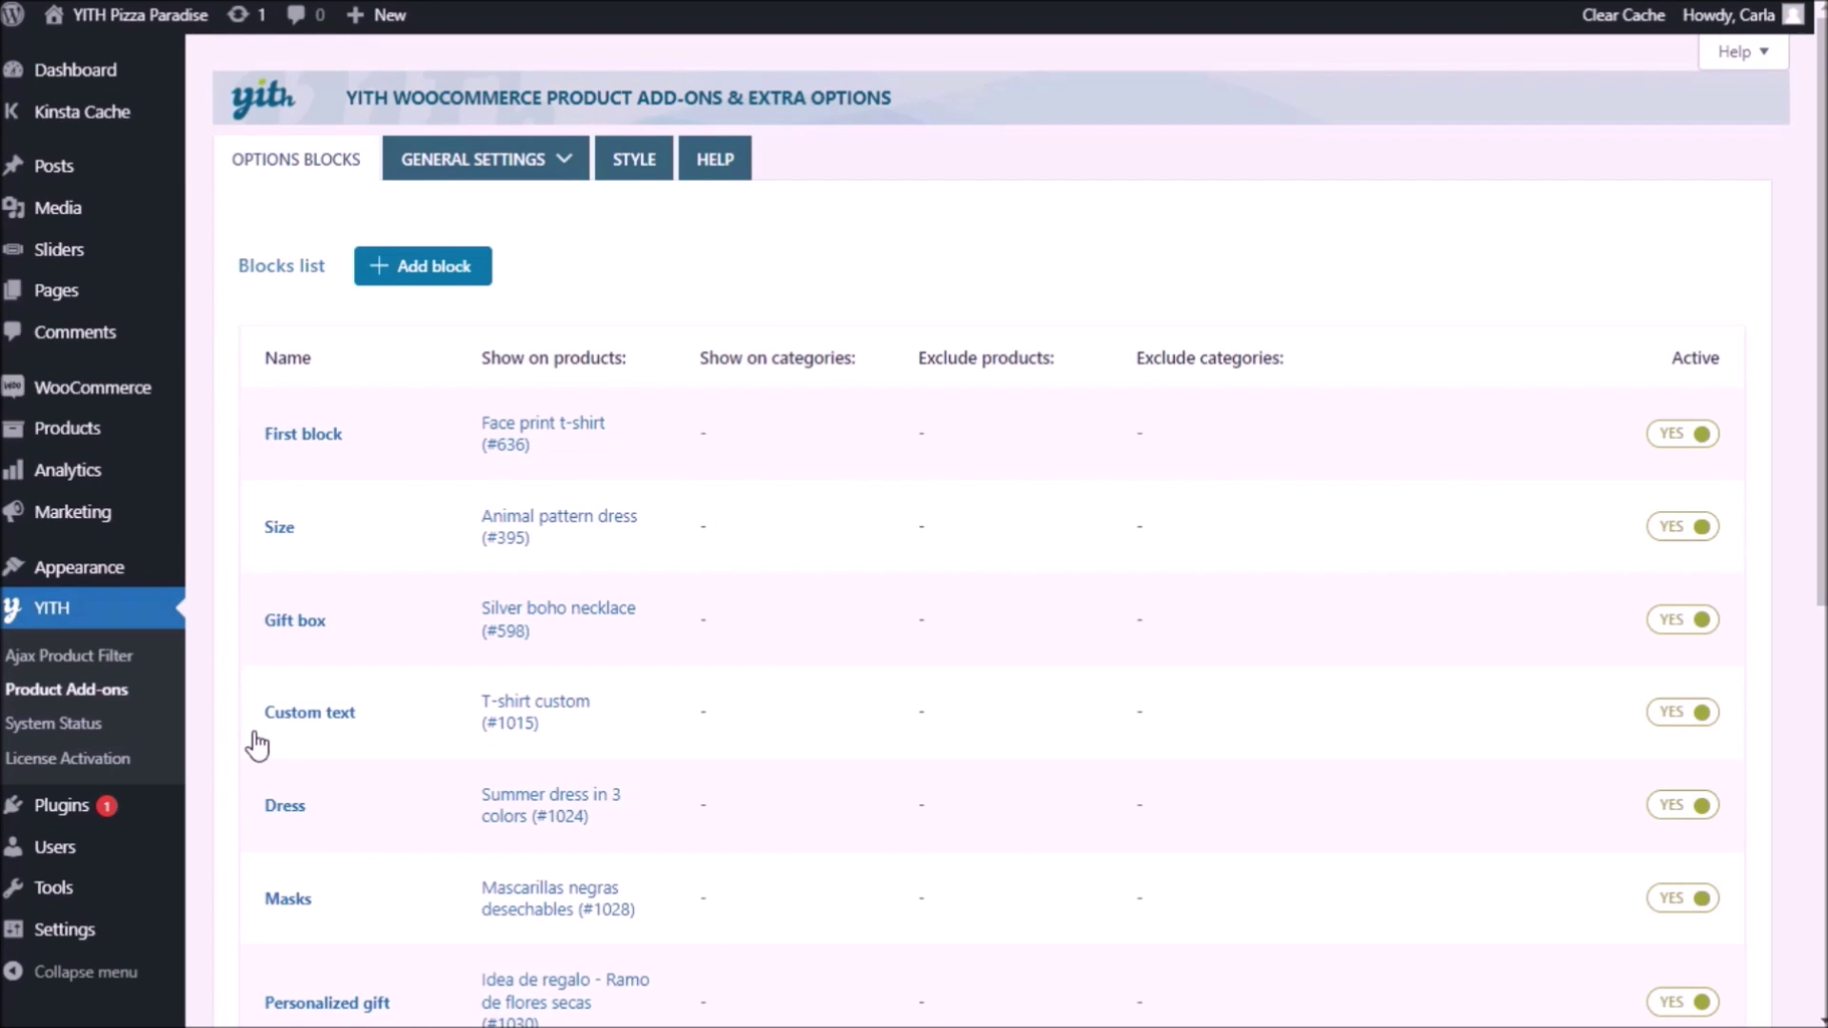
scroll(257, 745, down, 7)
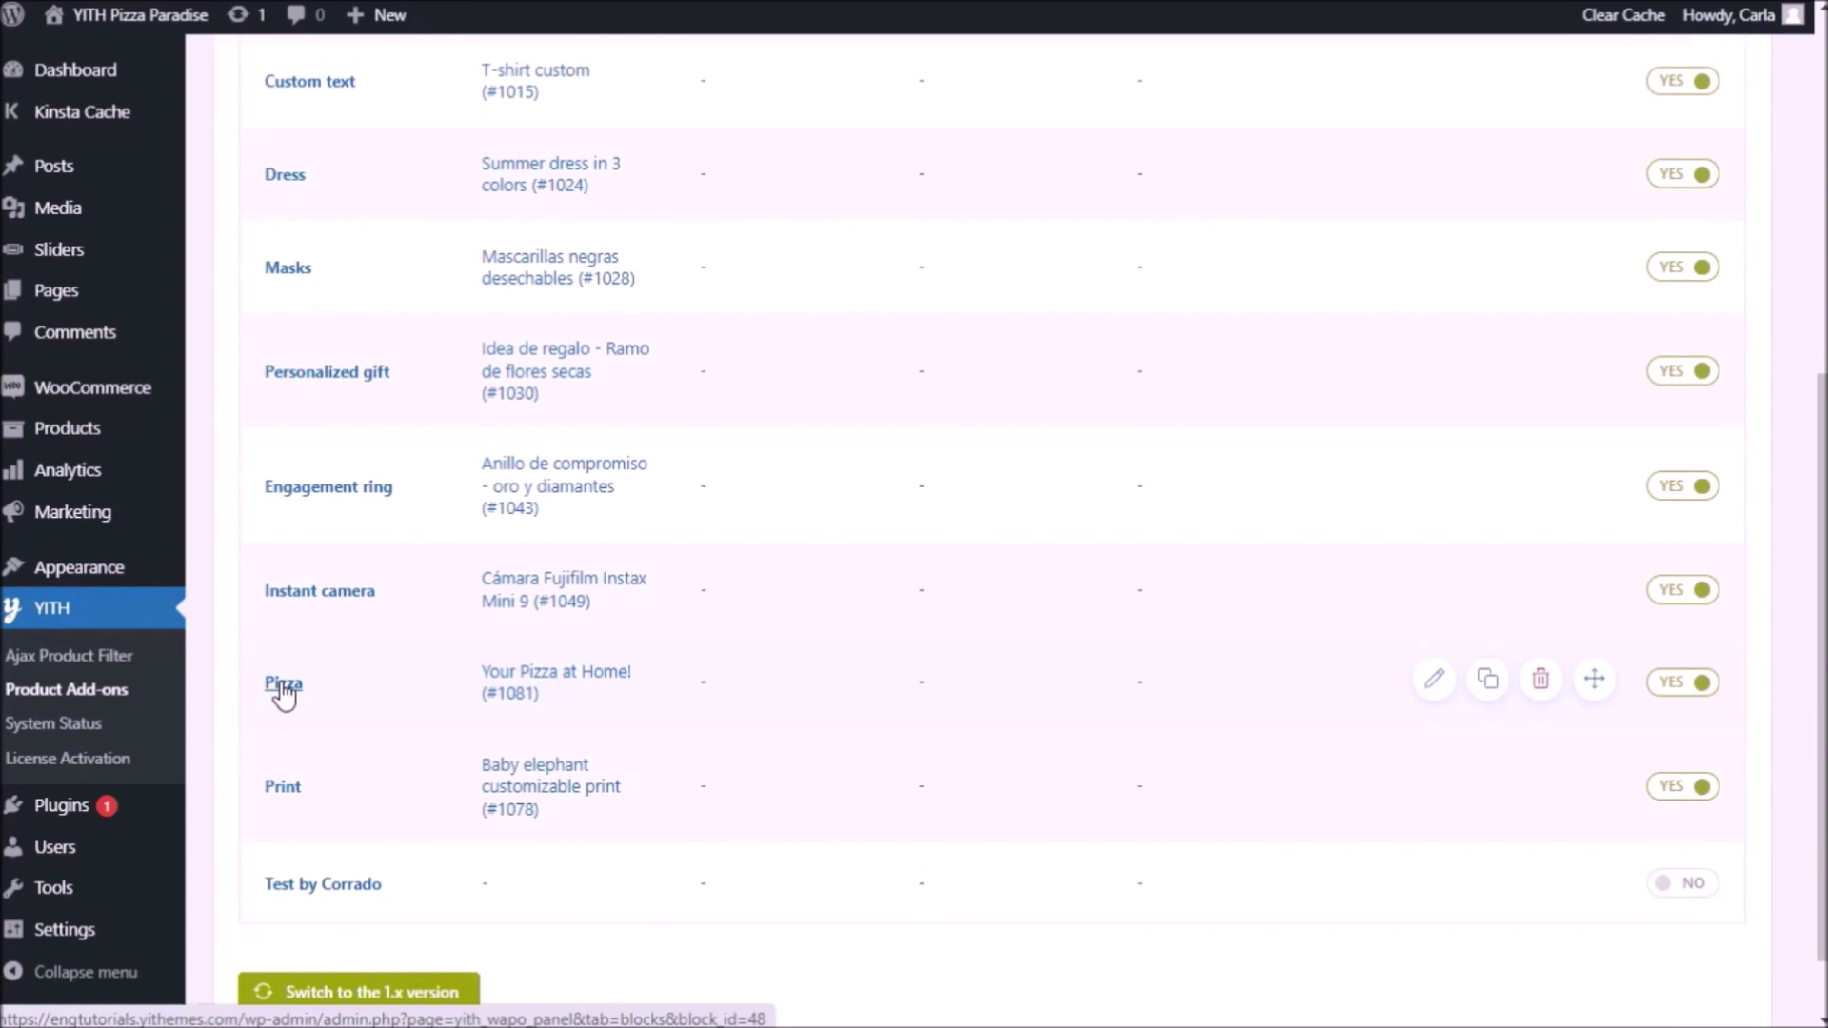
click(282, 685)
scroll(283, 694, down, 3)
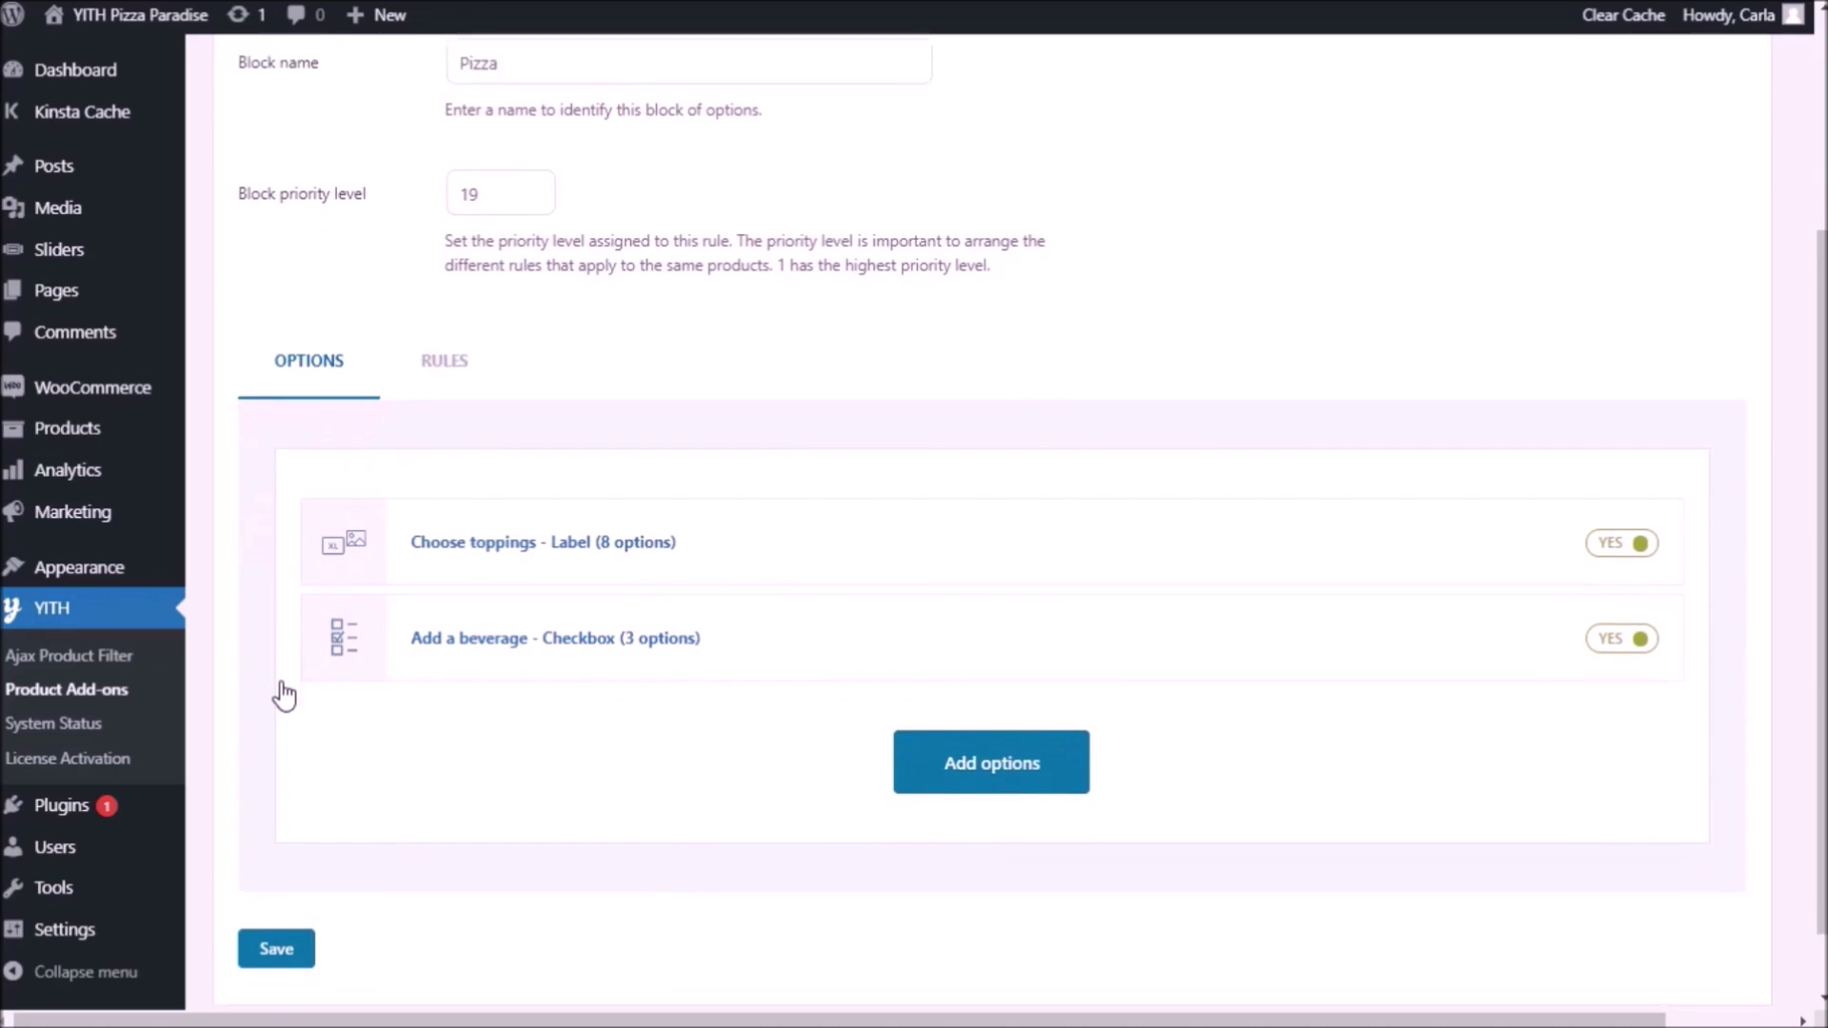
click(983, 731)
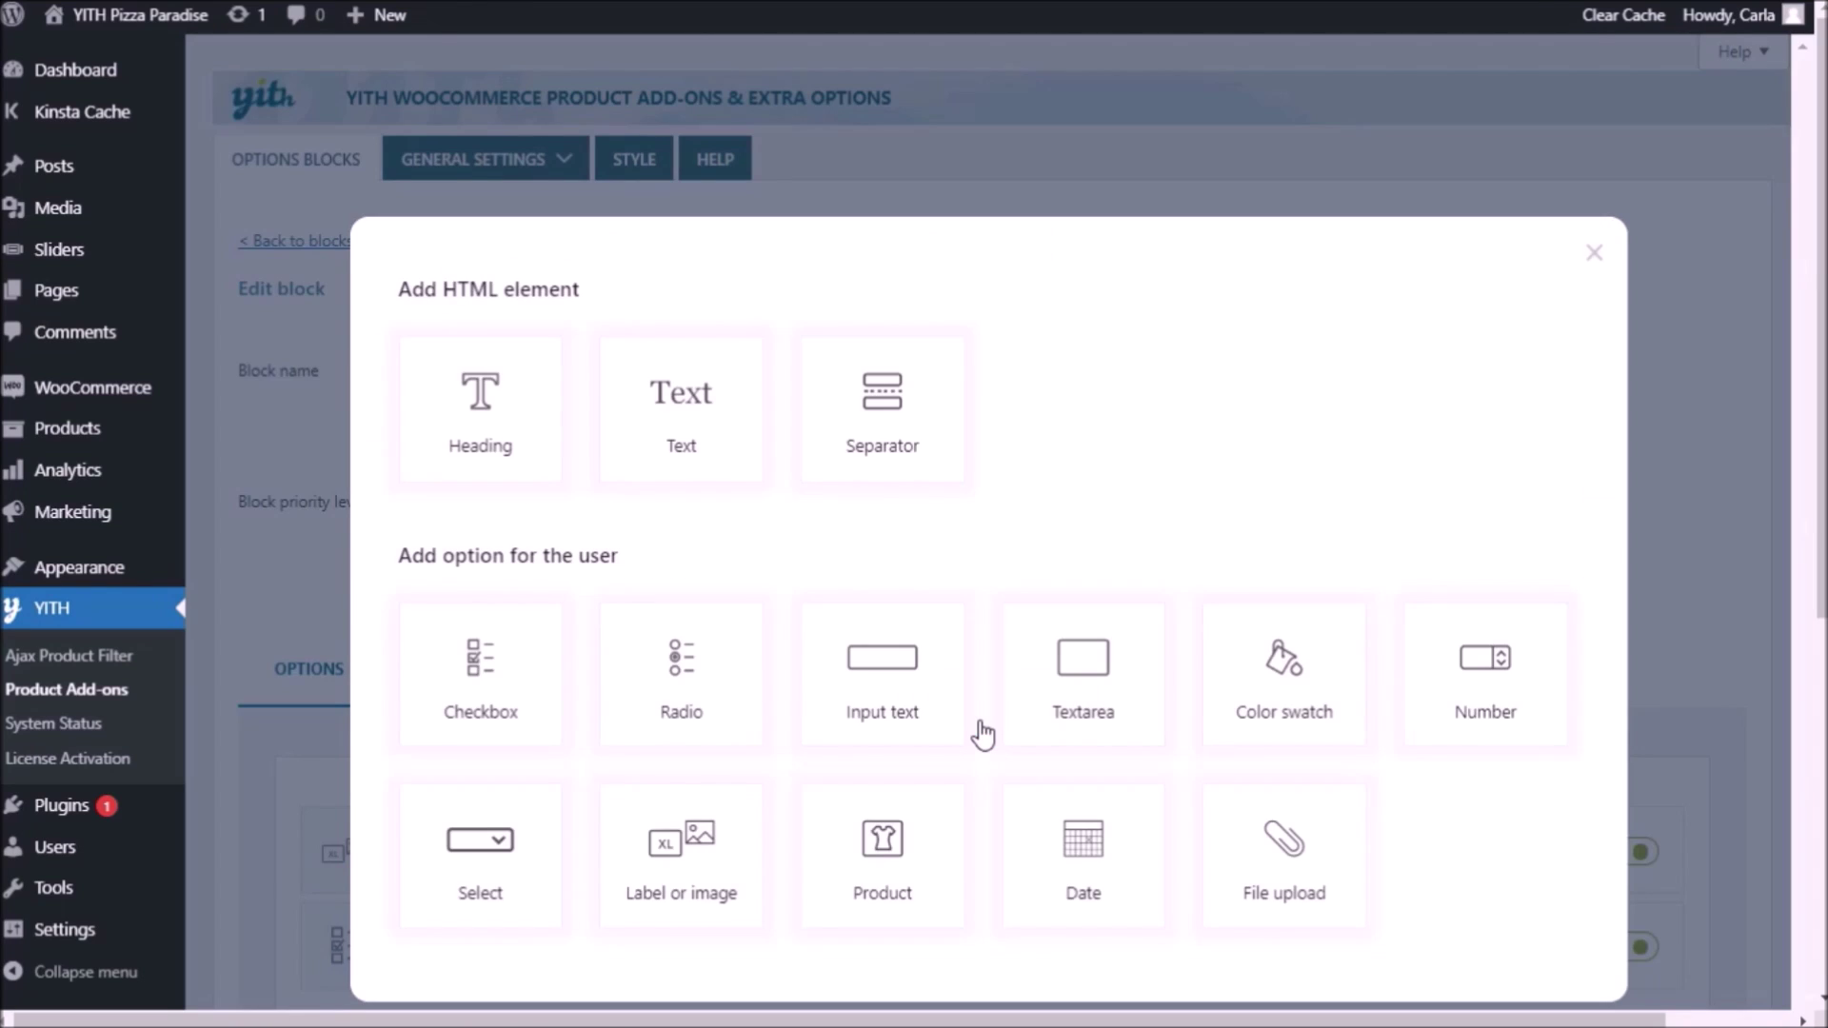
- Add a Date option titled 'Delivery date' with the label 'Choose the delivery date'
click(1094, 867)
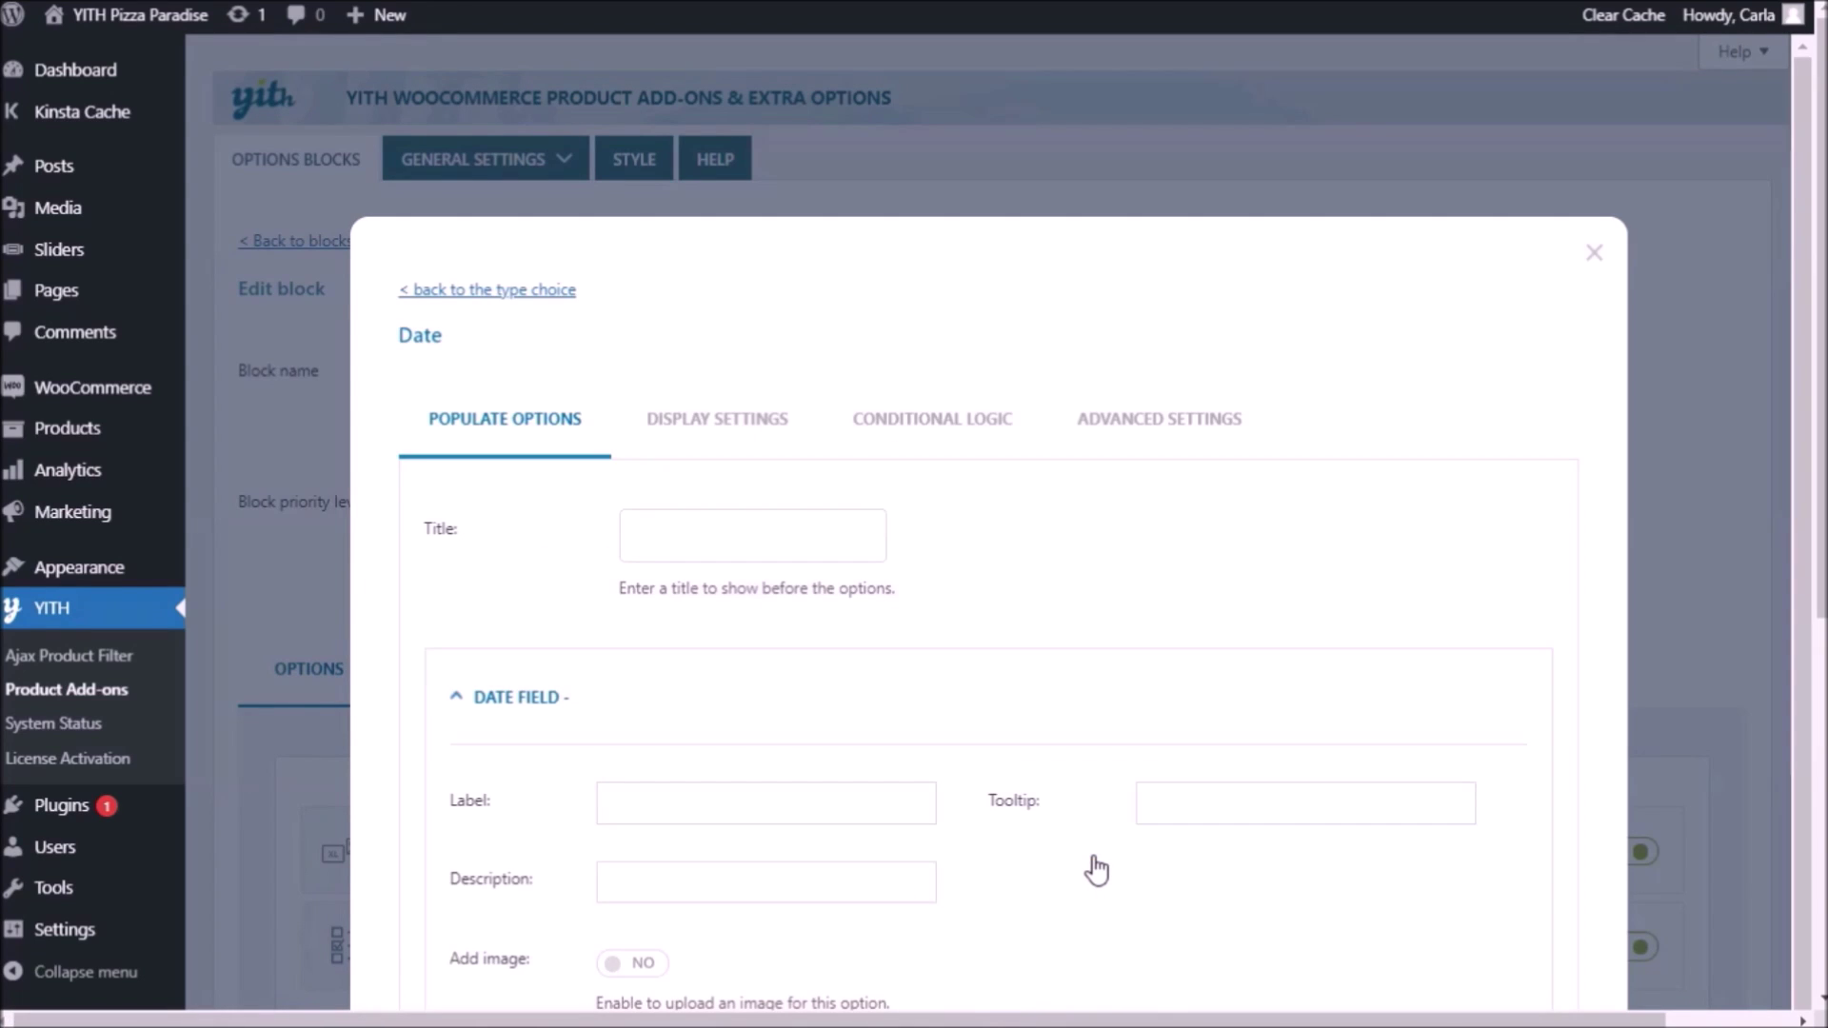
click(738, 523)
text(Delivery date)
scroll(740, 526, down, 5)
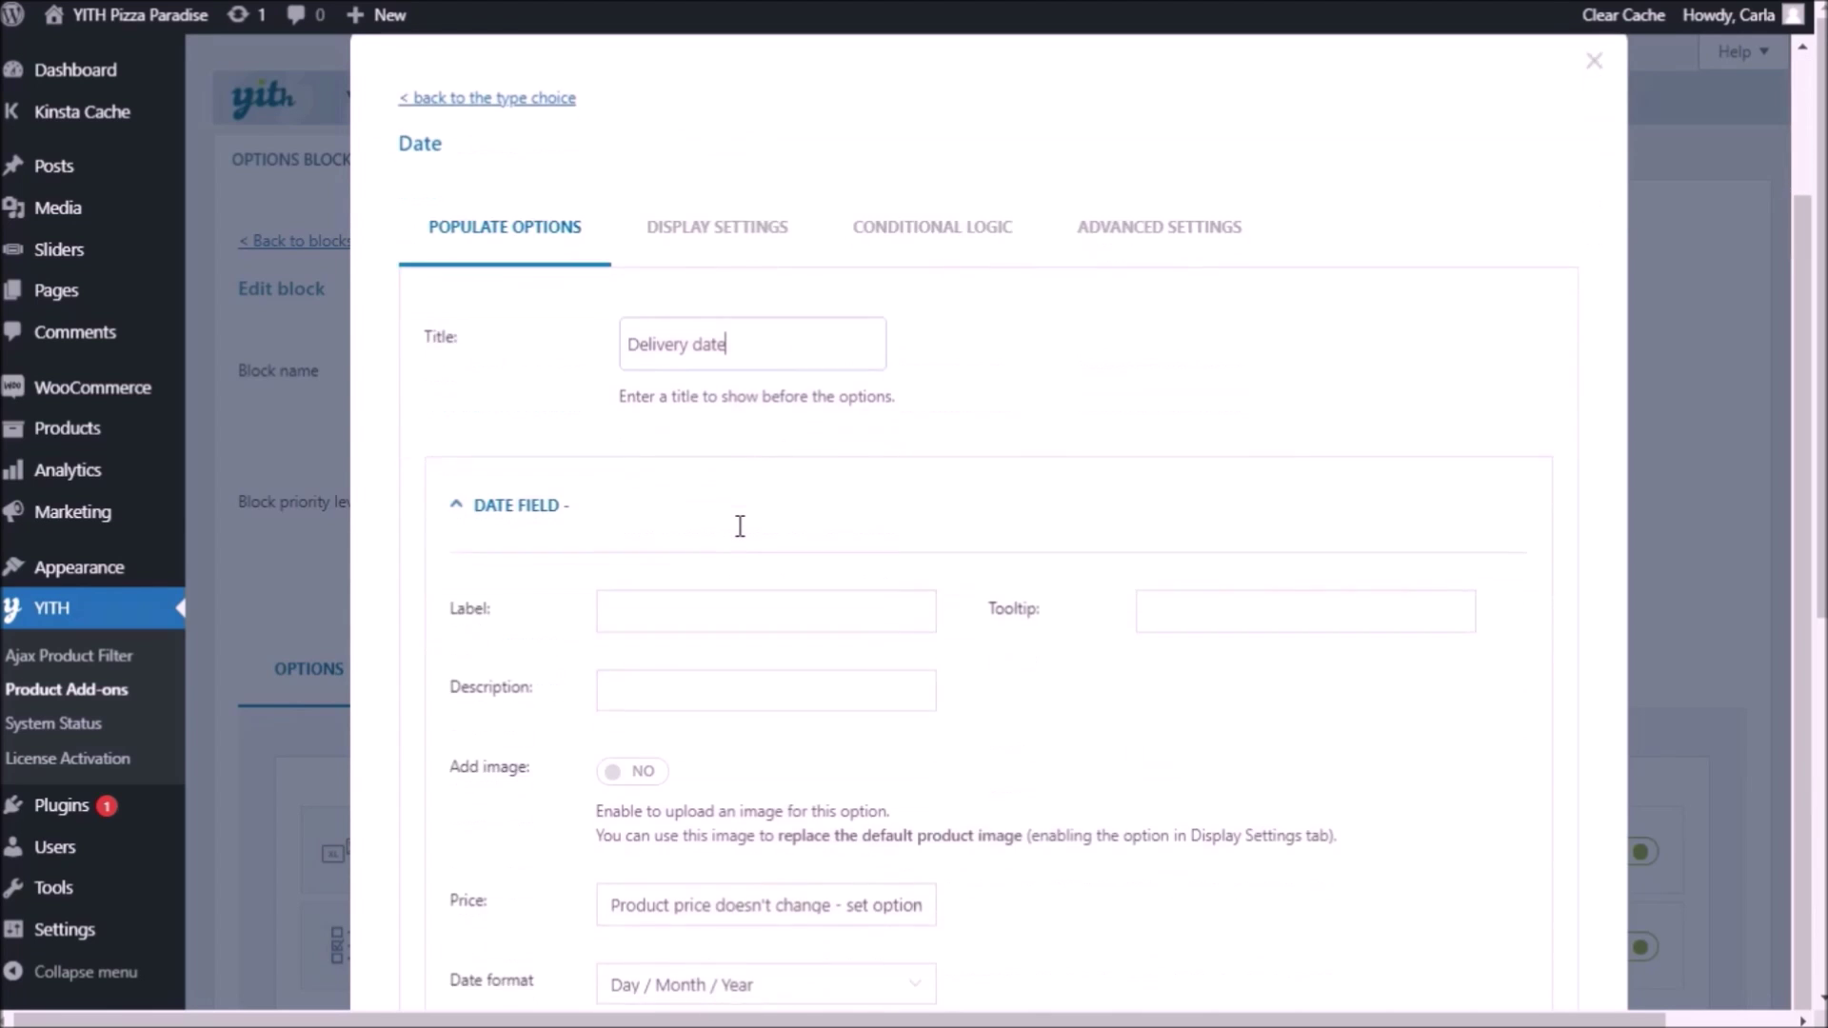
click(731, 357)
text(Choose the delivery date:)
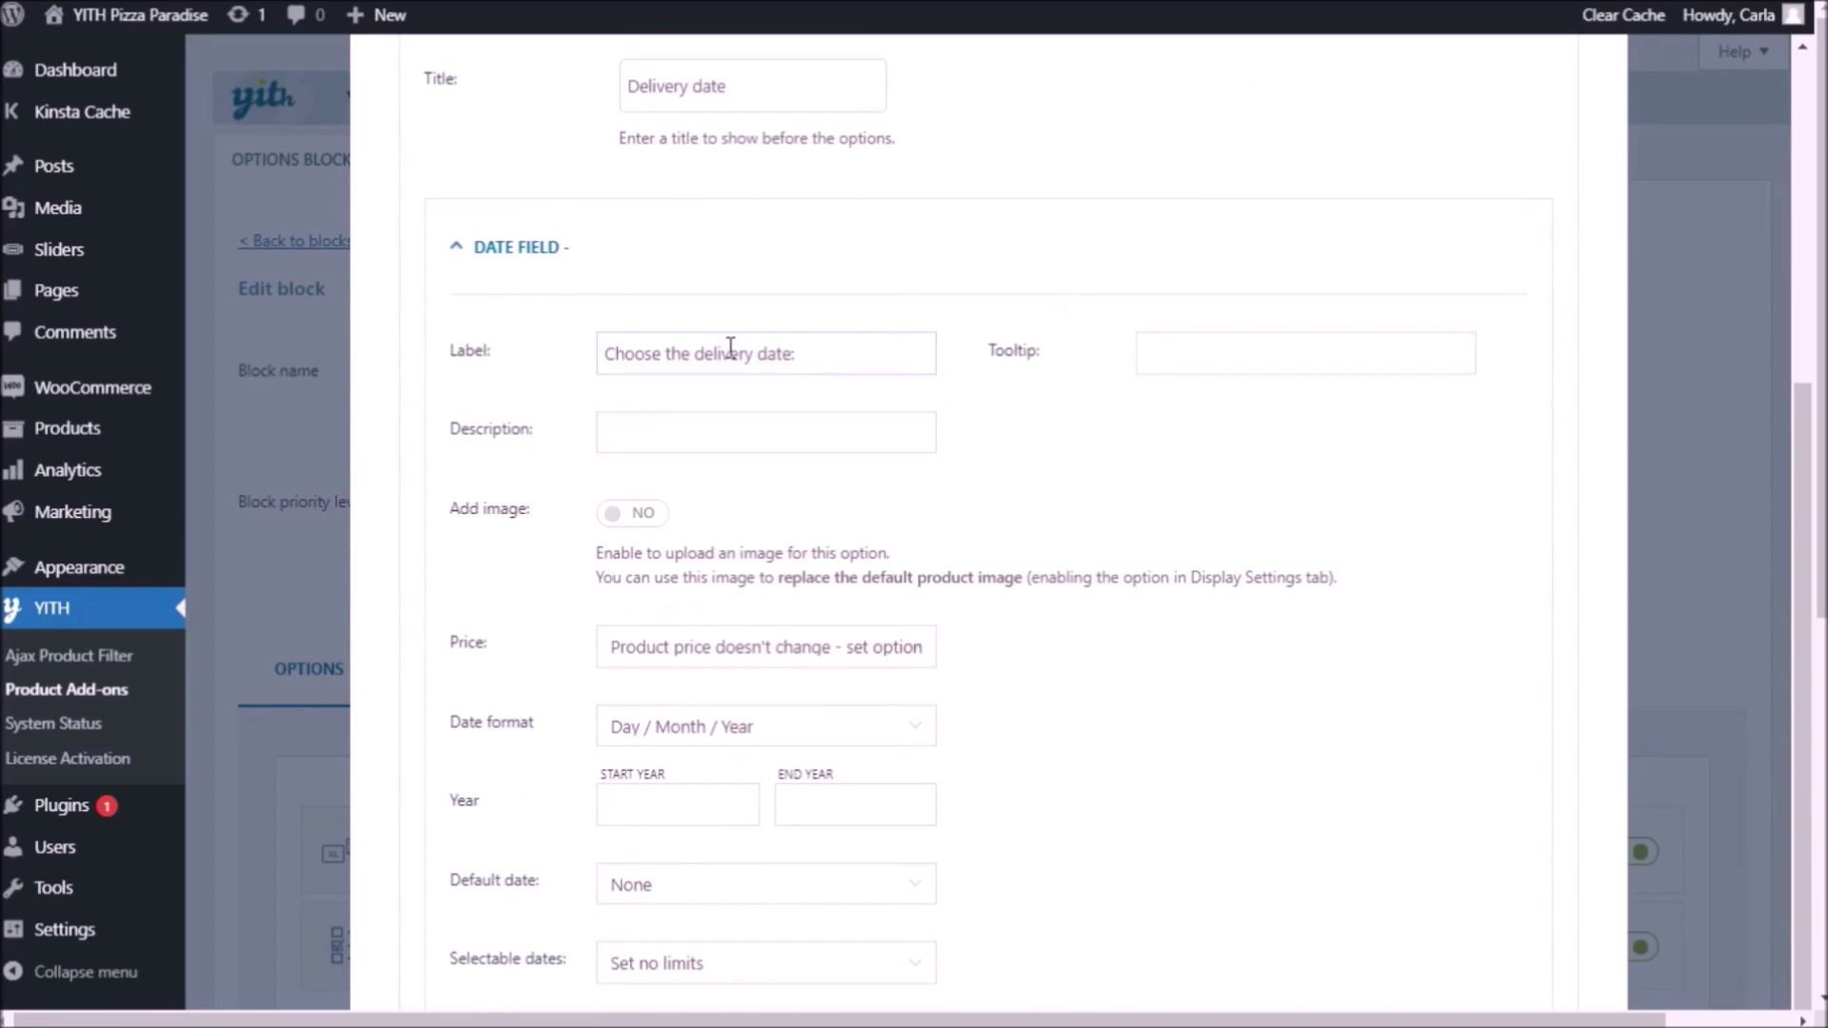
scroll(731, 352, down, 1)
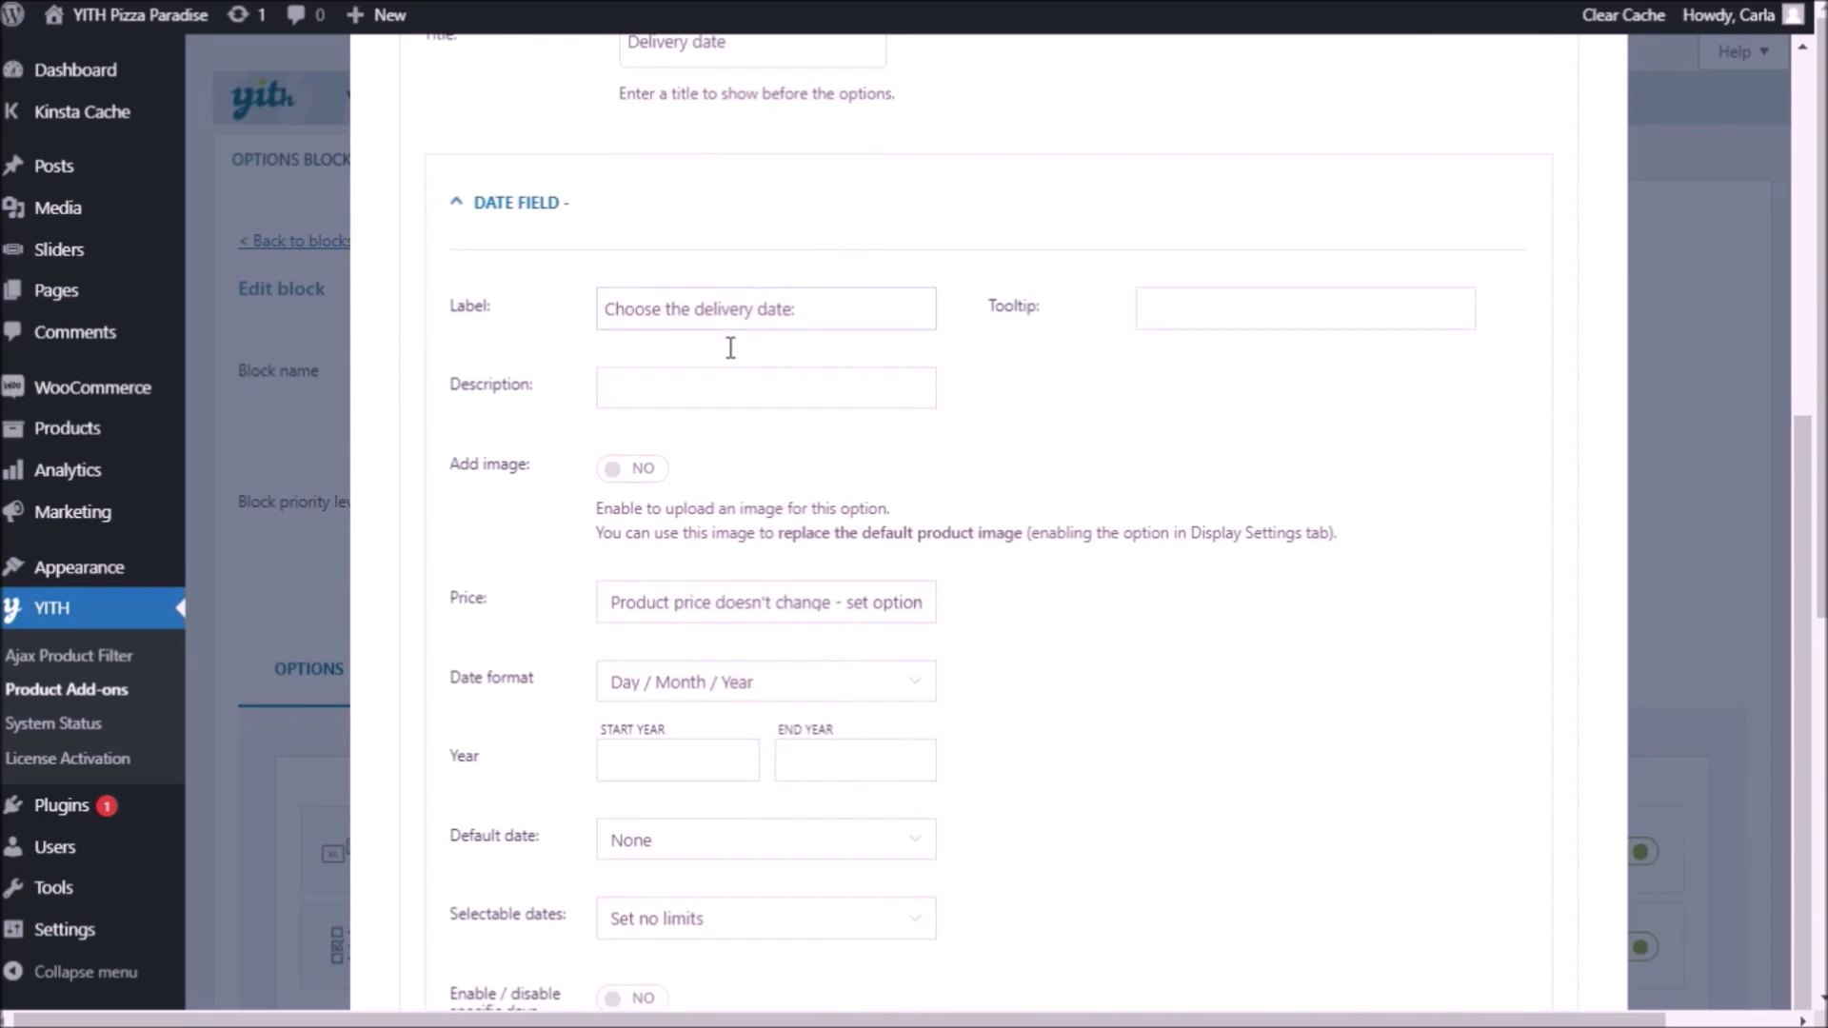
scroll(1077, 391, down, 2)
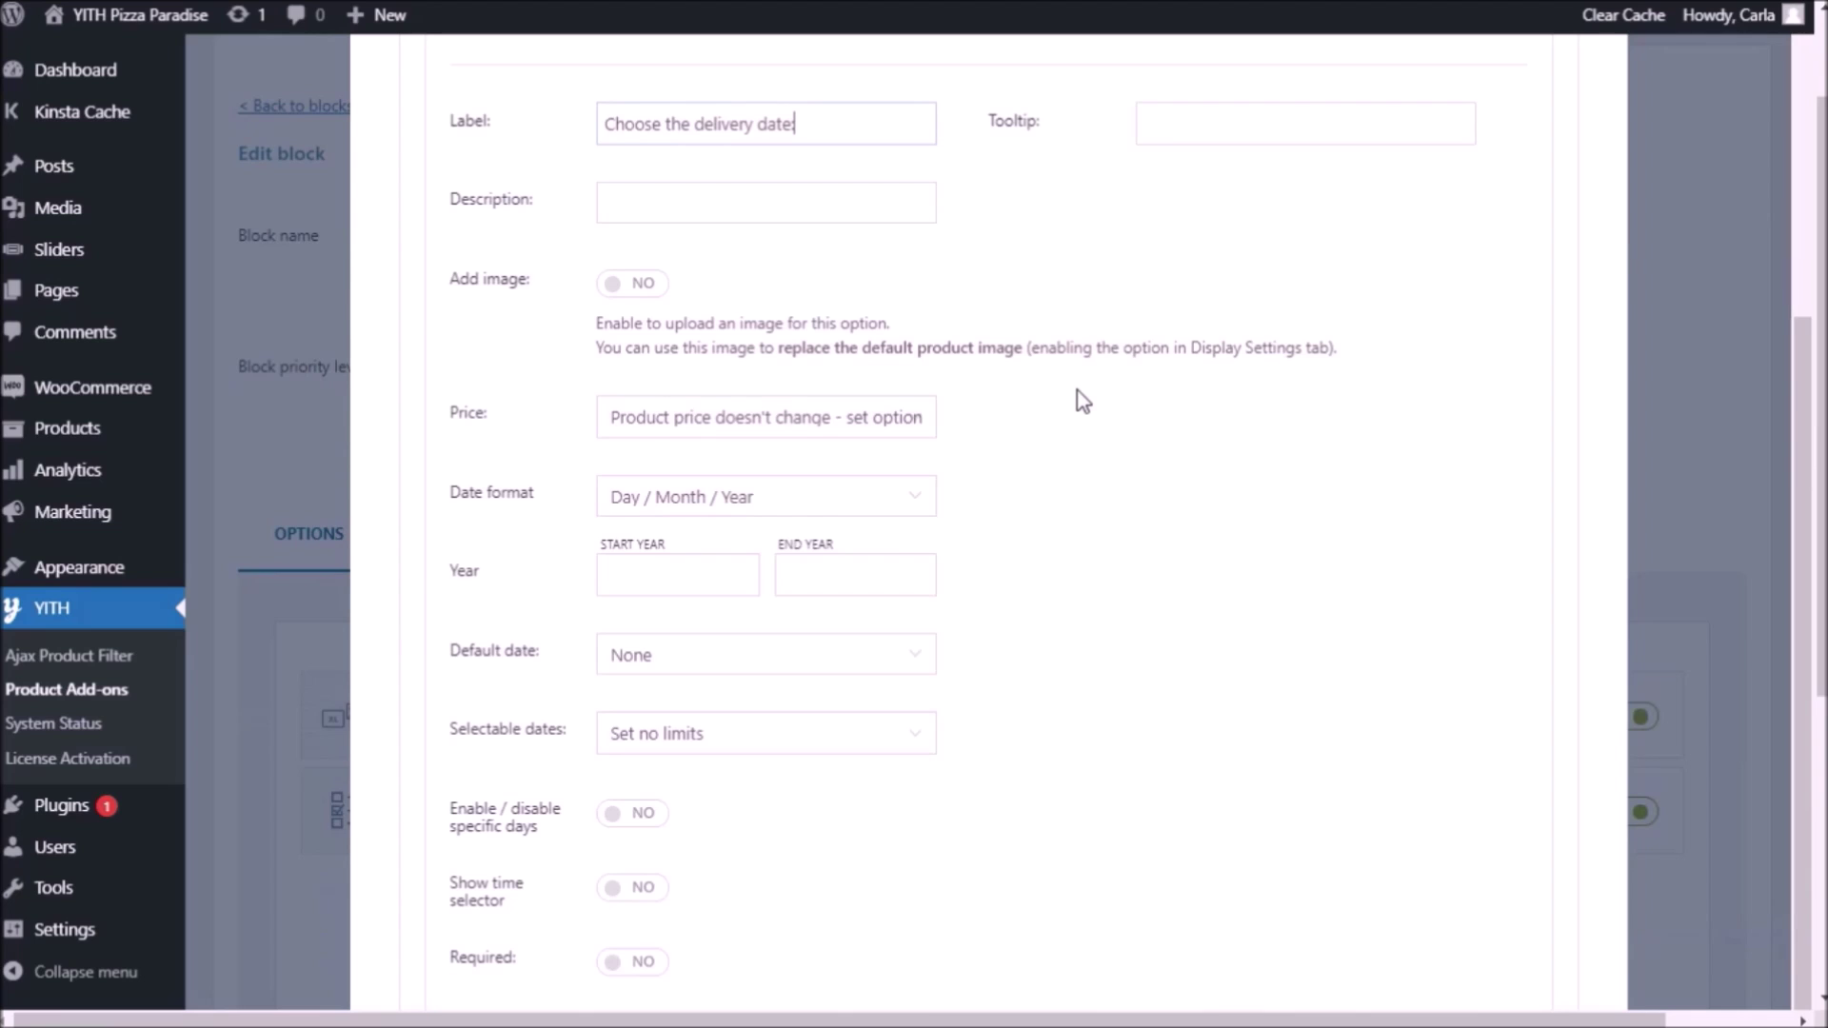
scroll(1030, 411, down, 1)
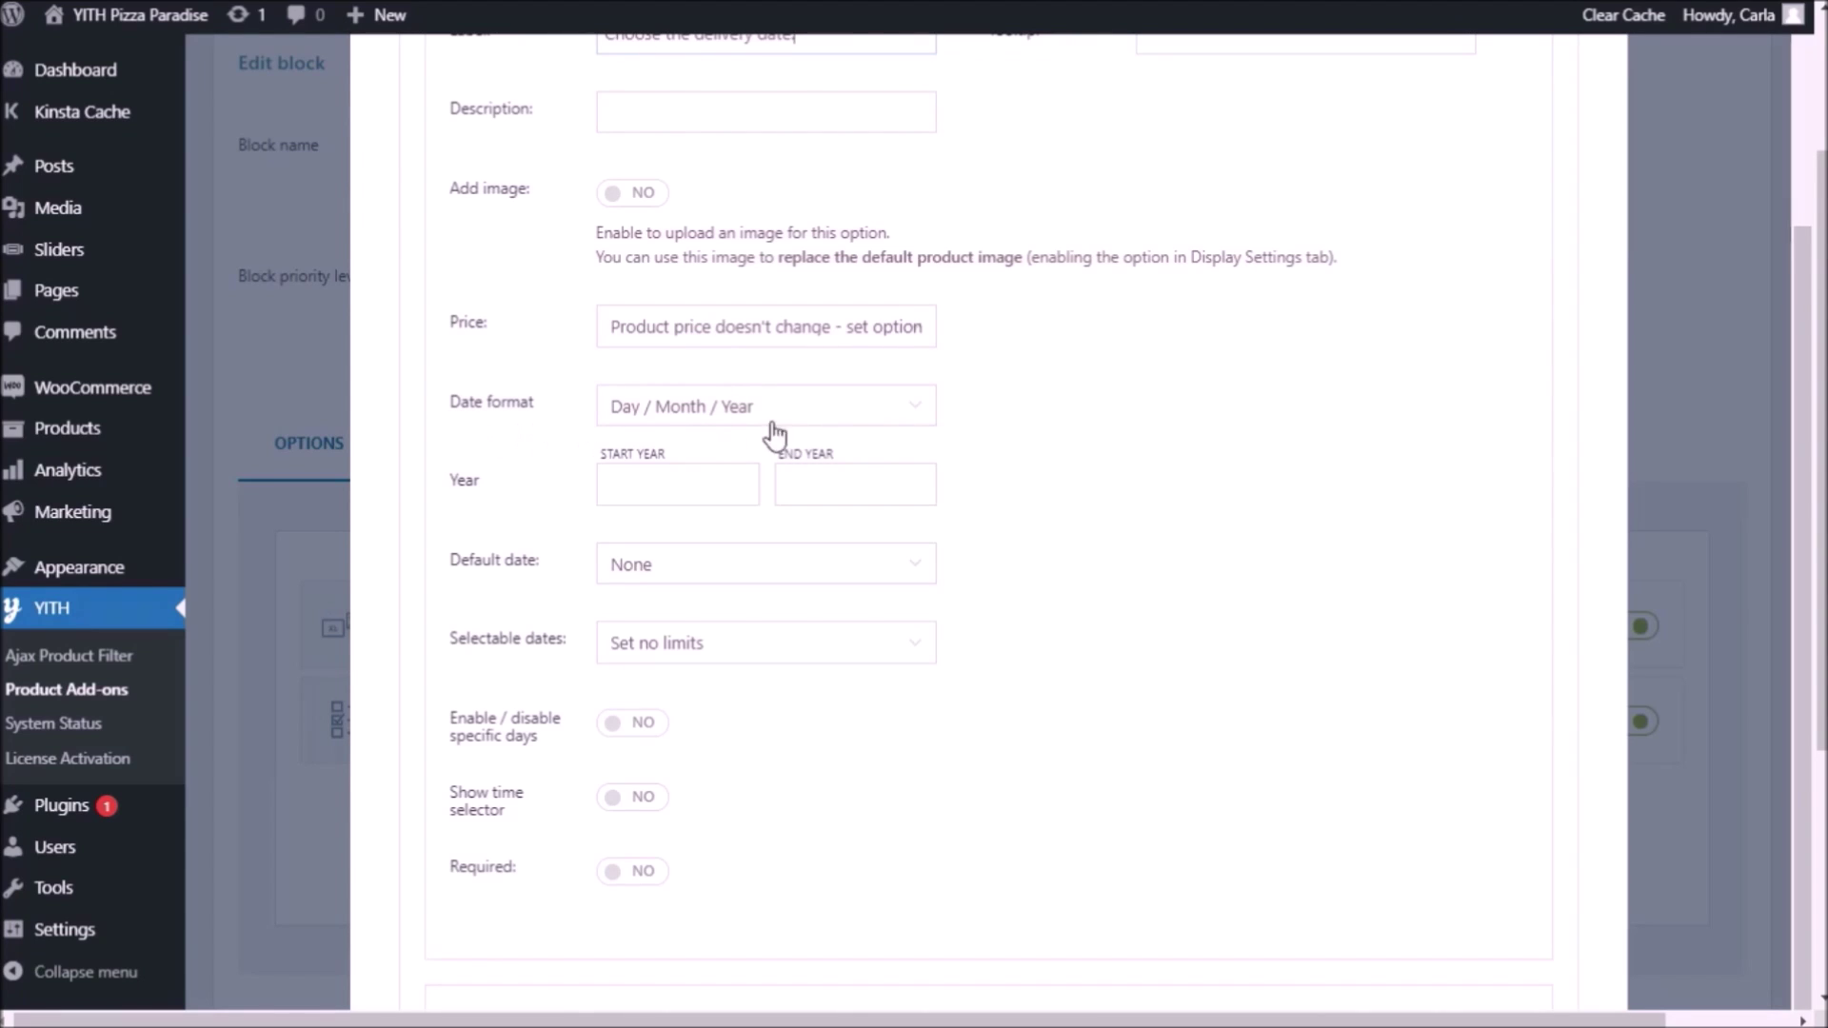
- Keep the Day / Month / Year date format and set Start Year and End Year to 2021
click(924, 417)
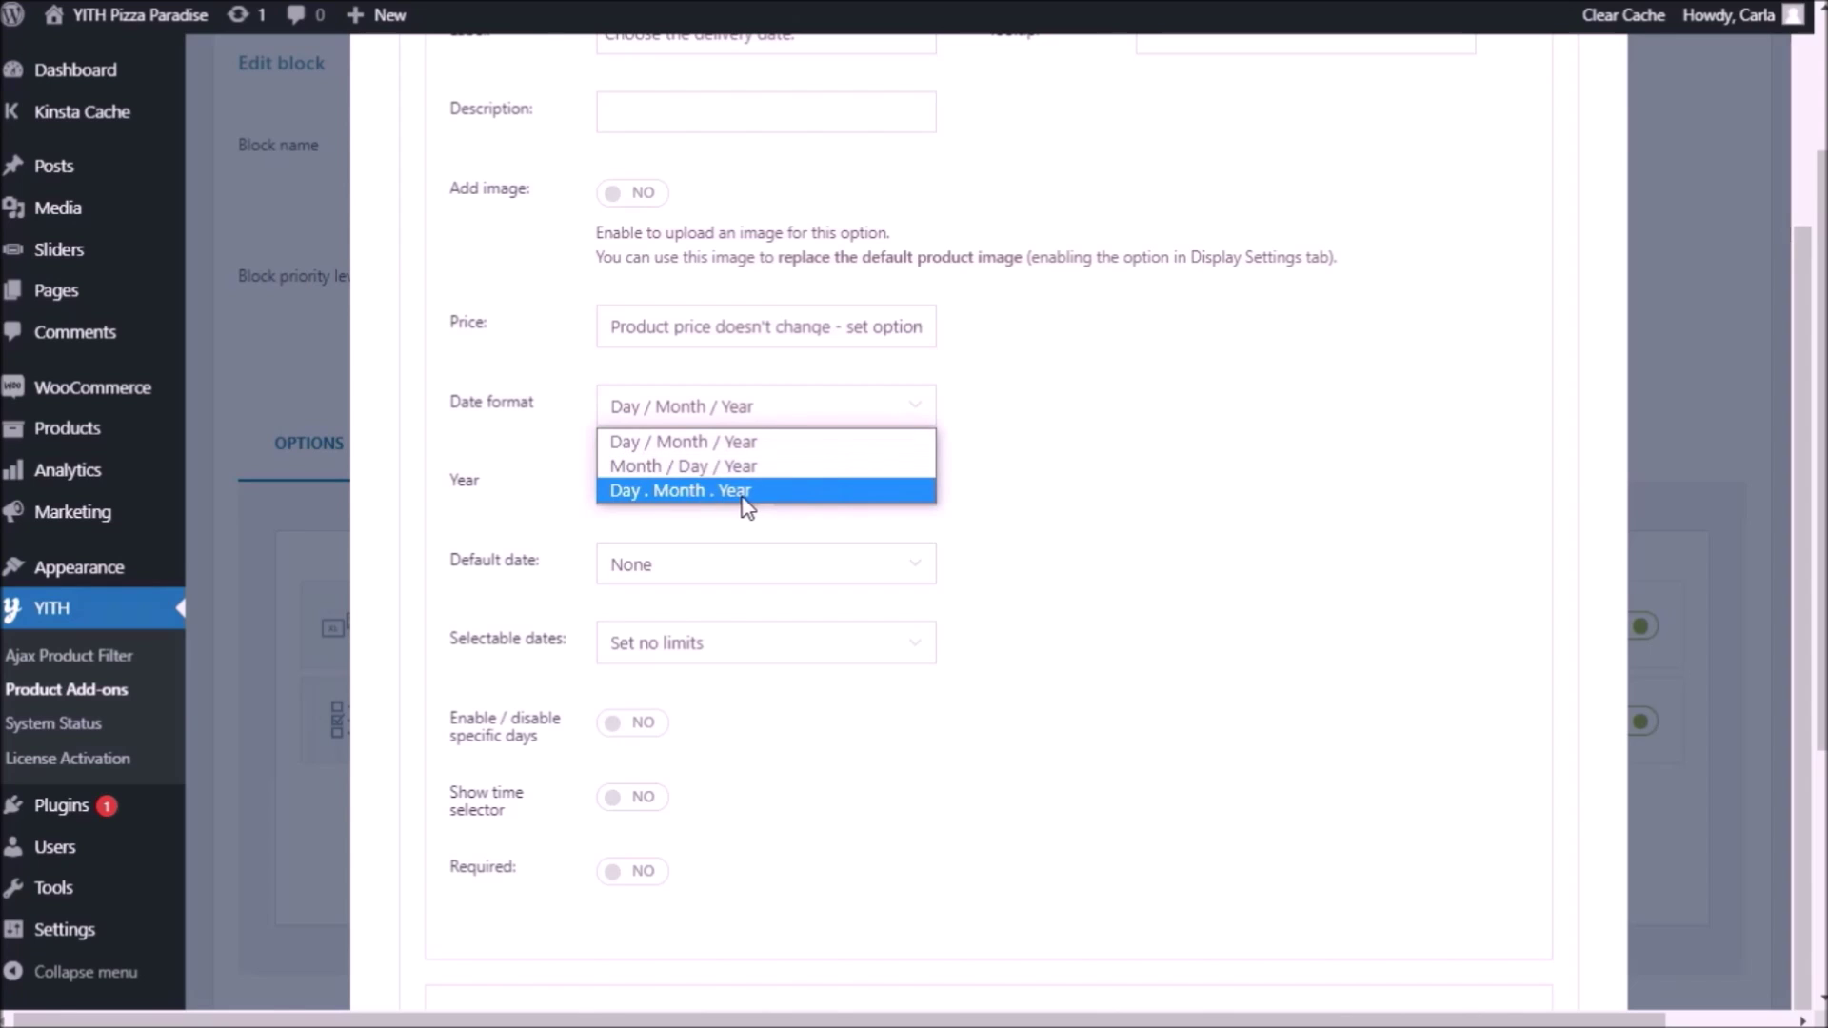
click(719, 444)
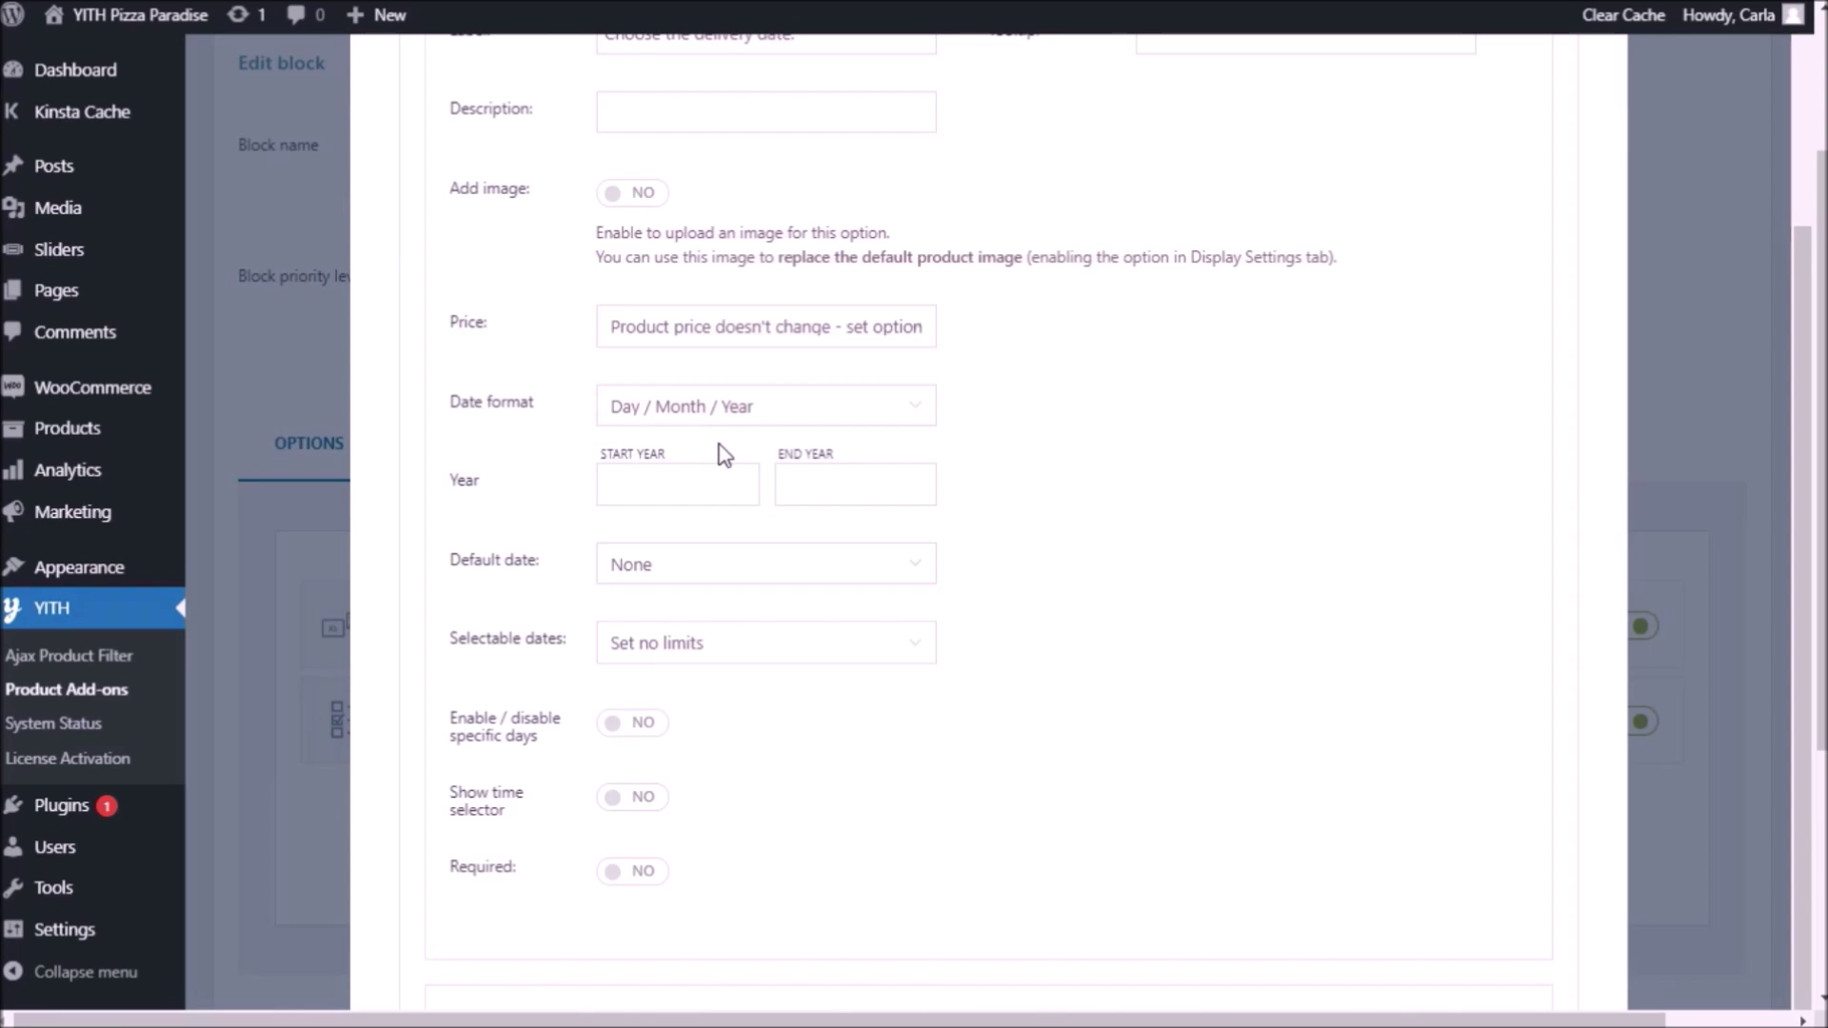
click(672, 485)
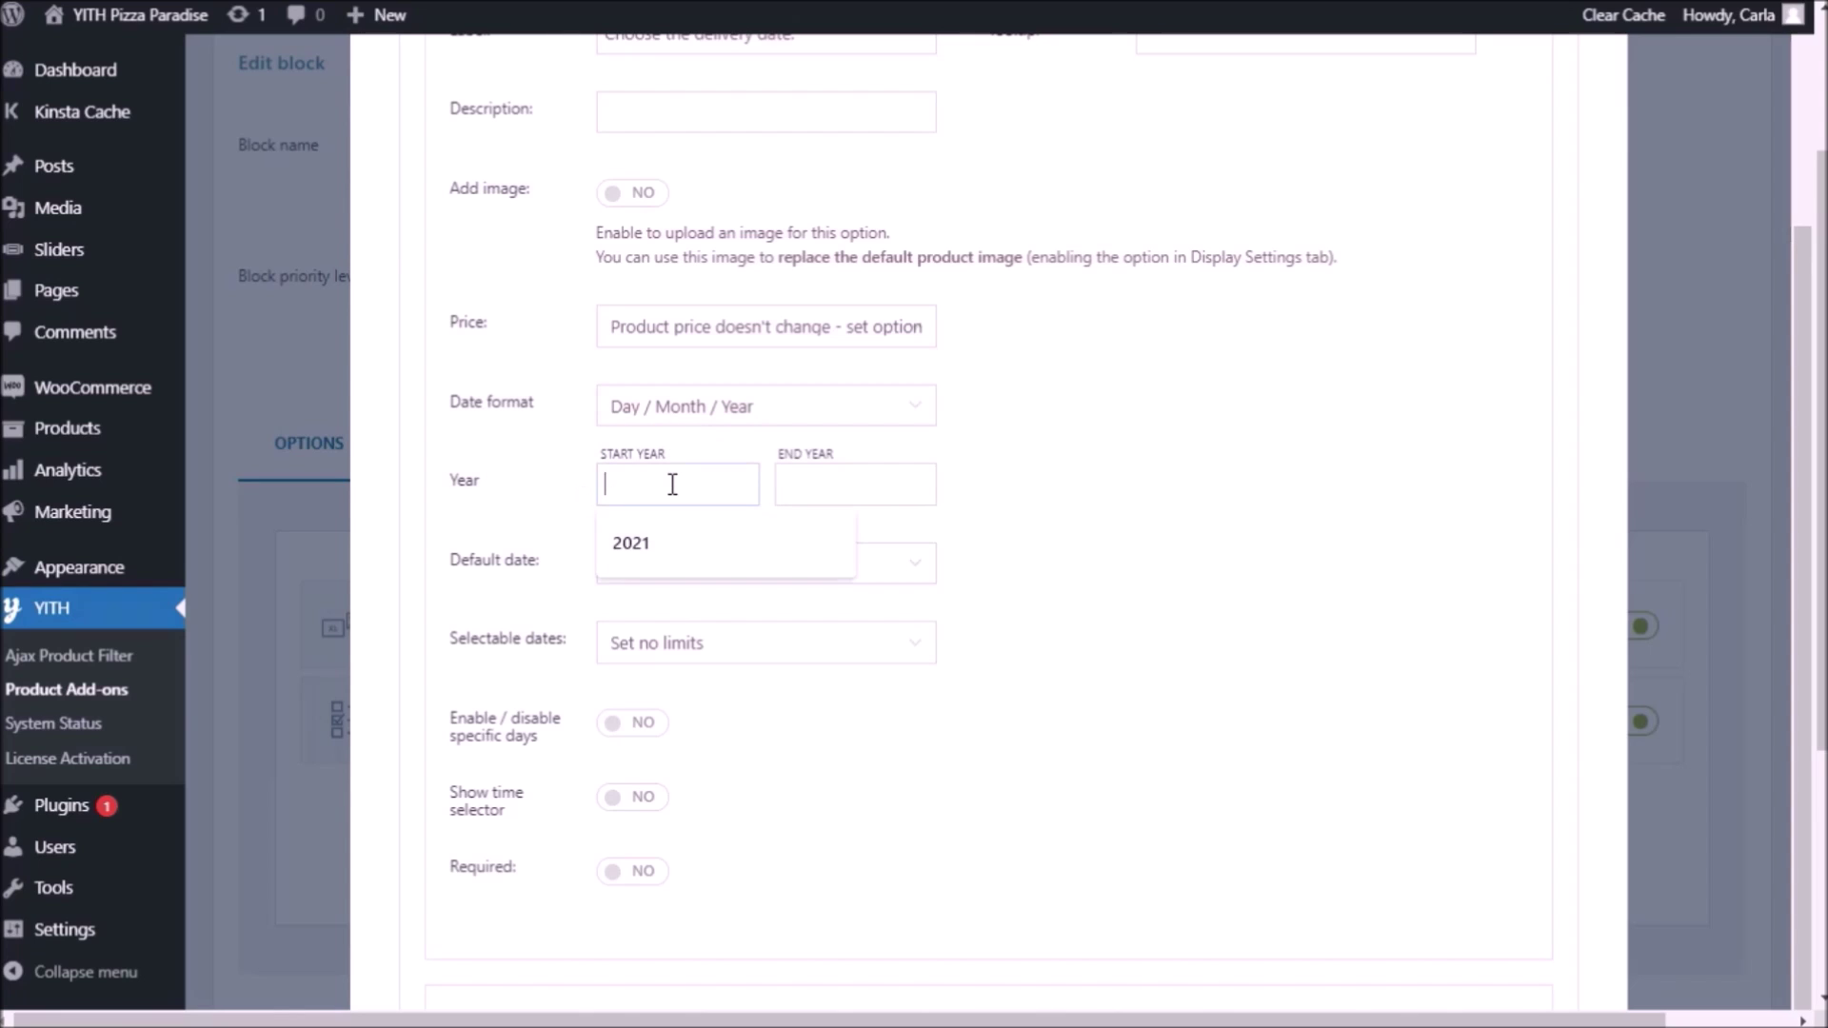
click(666, 555)
click(864, 486)
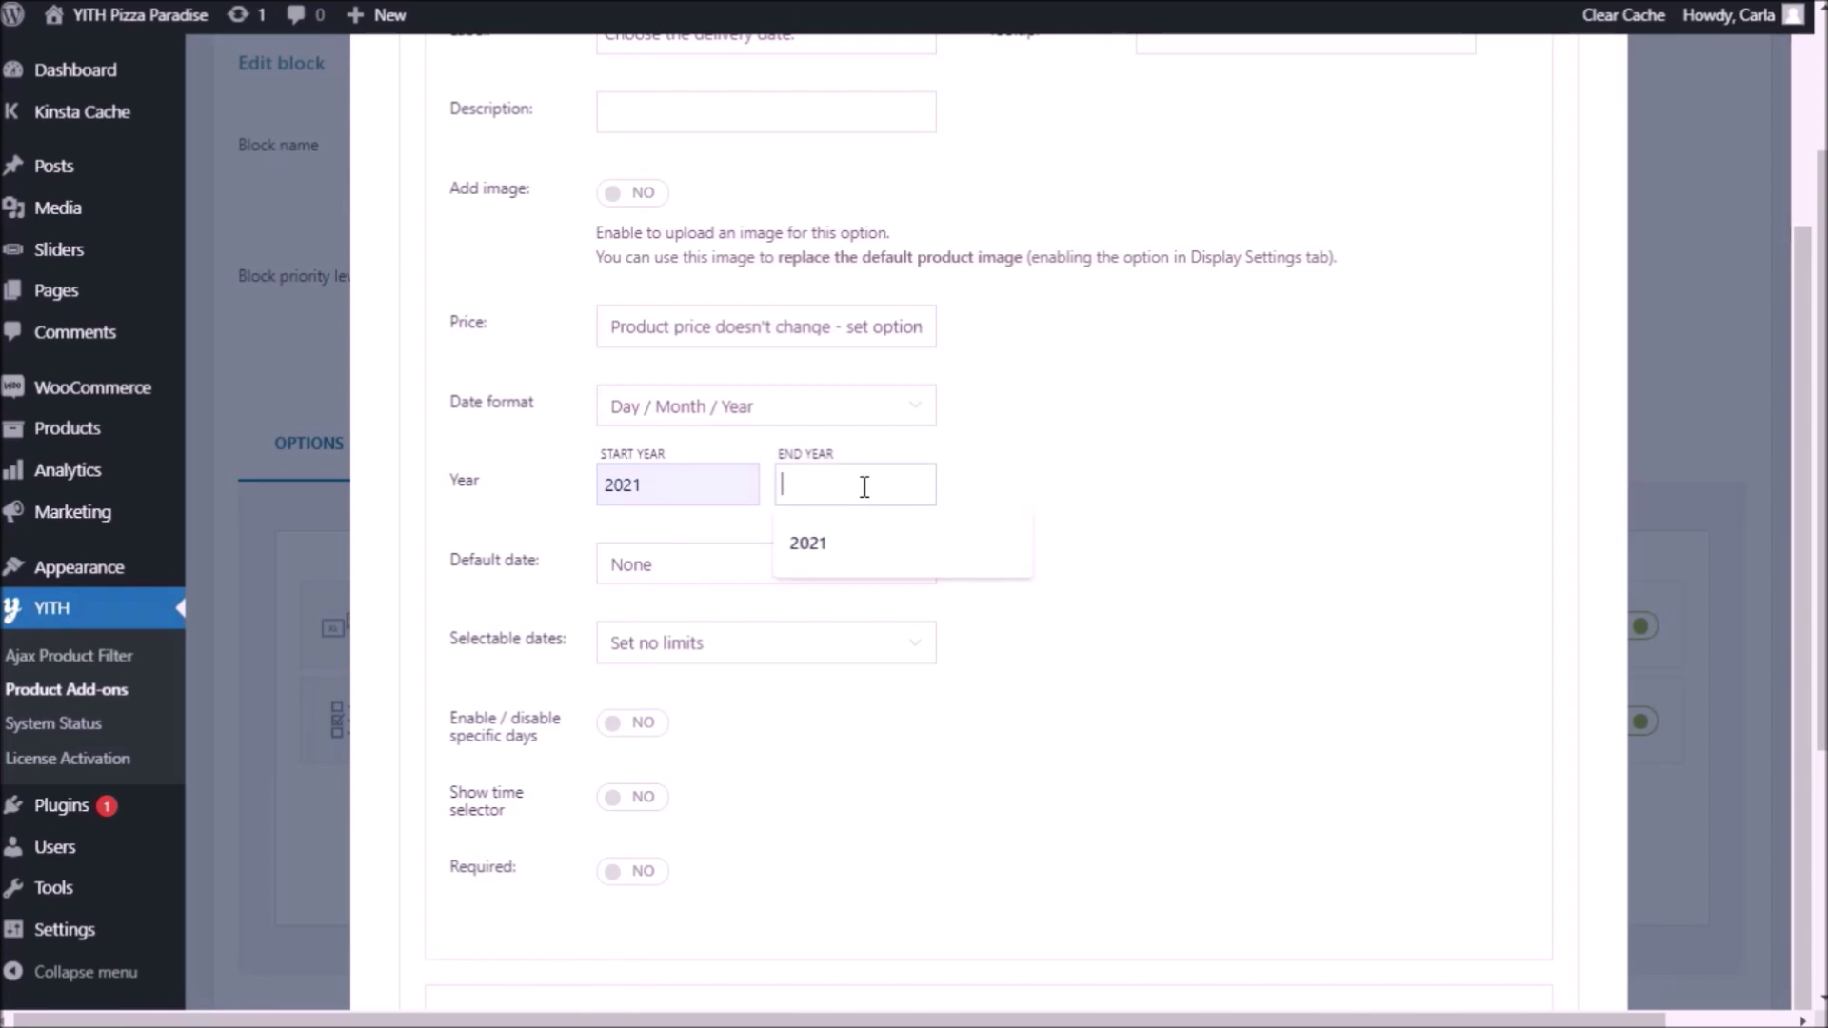
click(836, 543)
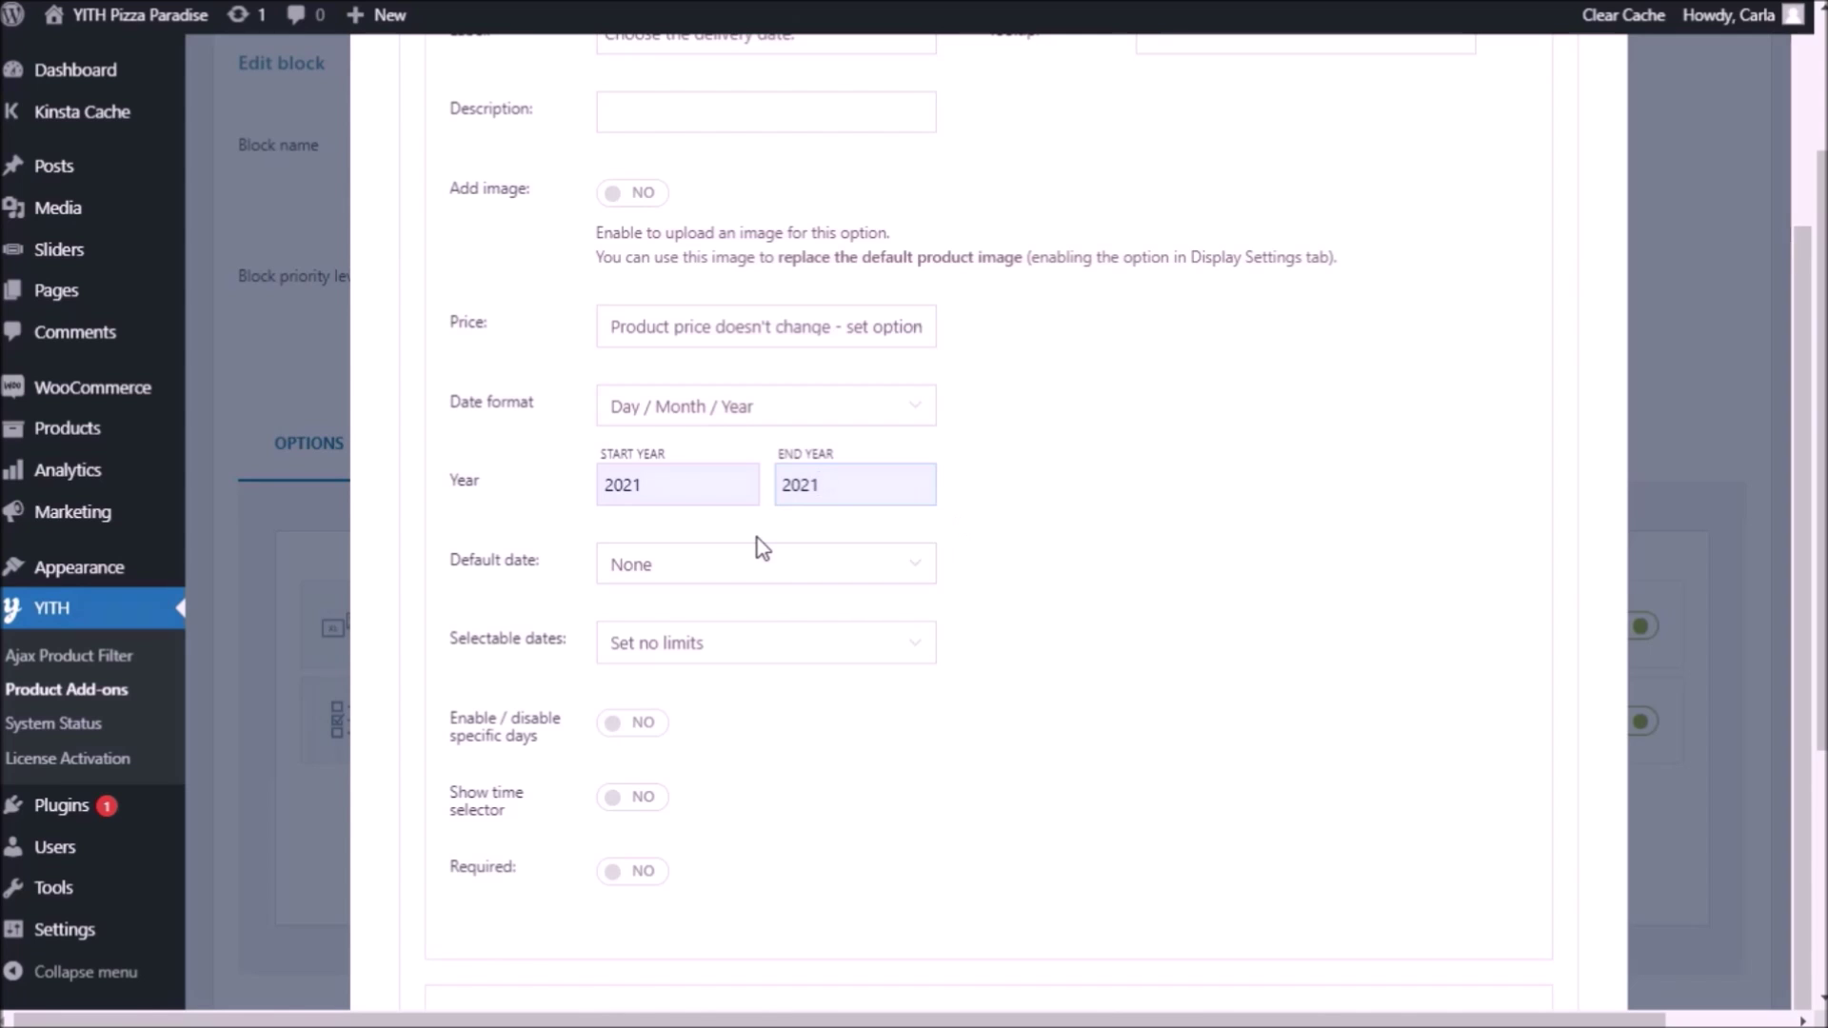
scroll(841, 525, down, 1)
scroll(842, 526, down, 1)
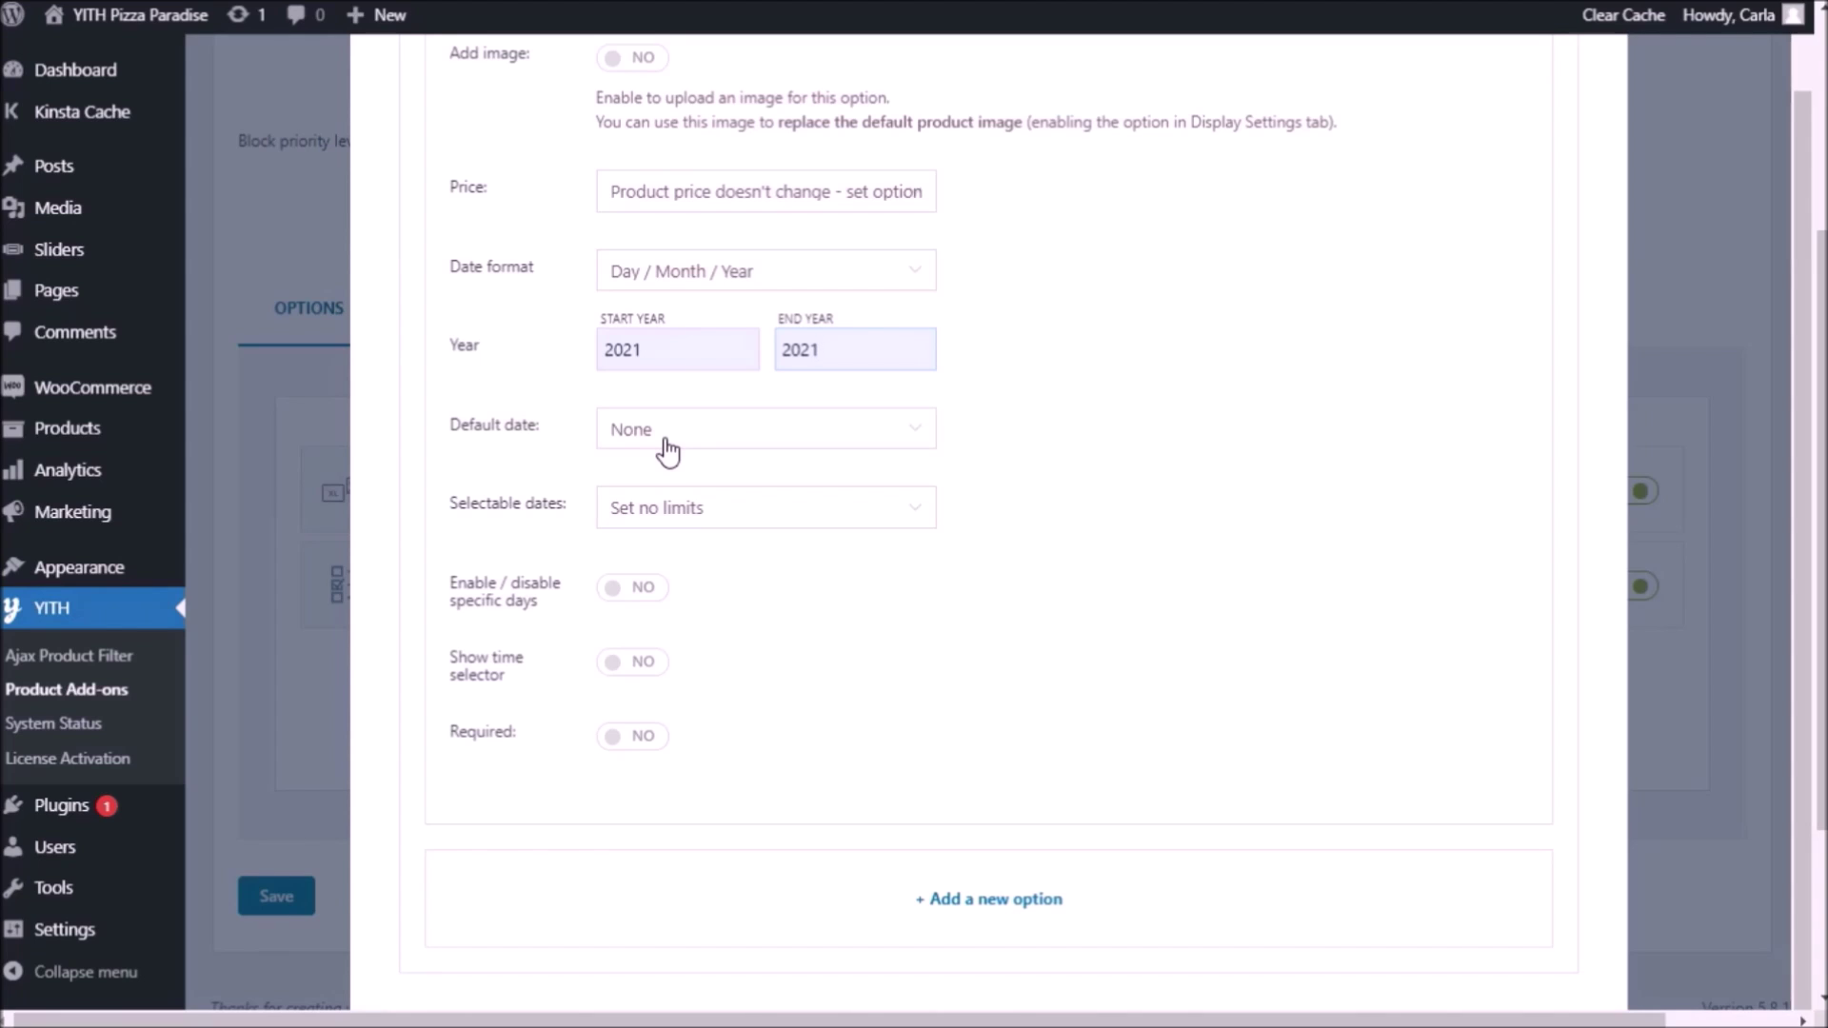
- Set Default date to First available day and keep Selectable dates on Set no limits
click(926, 436)
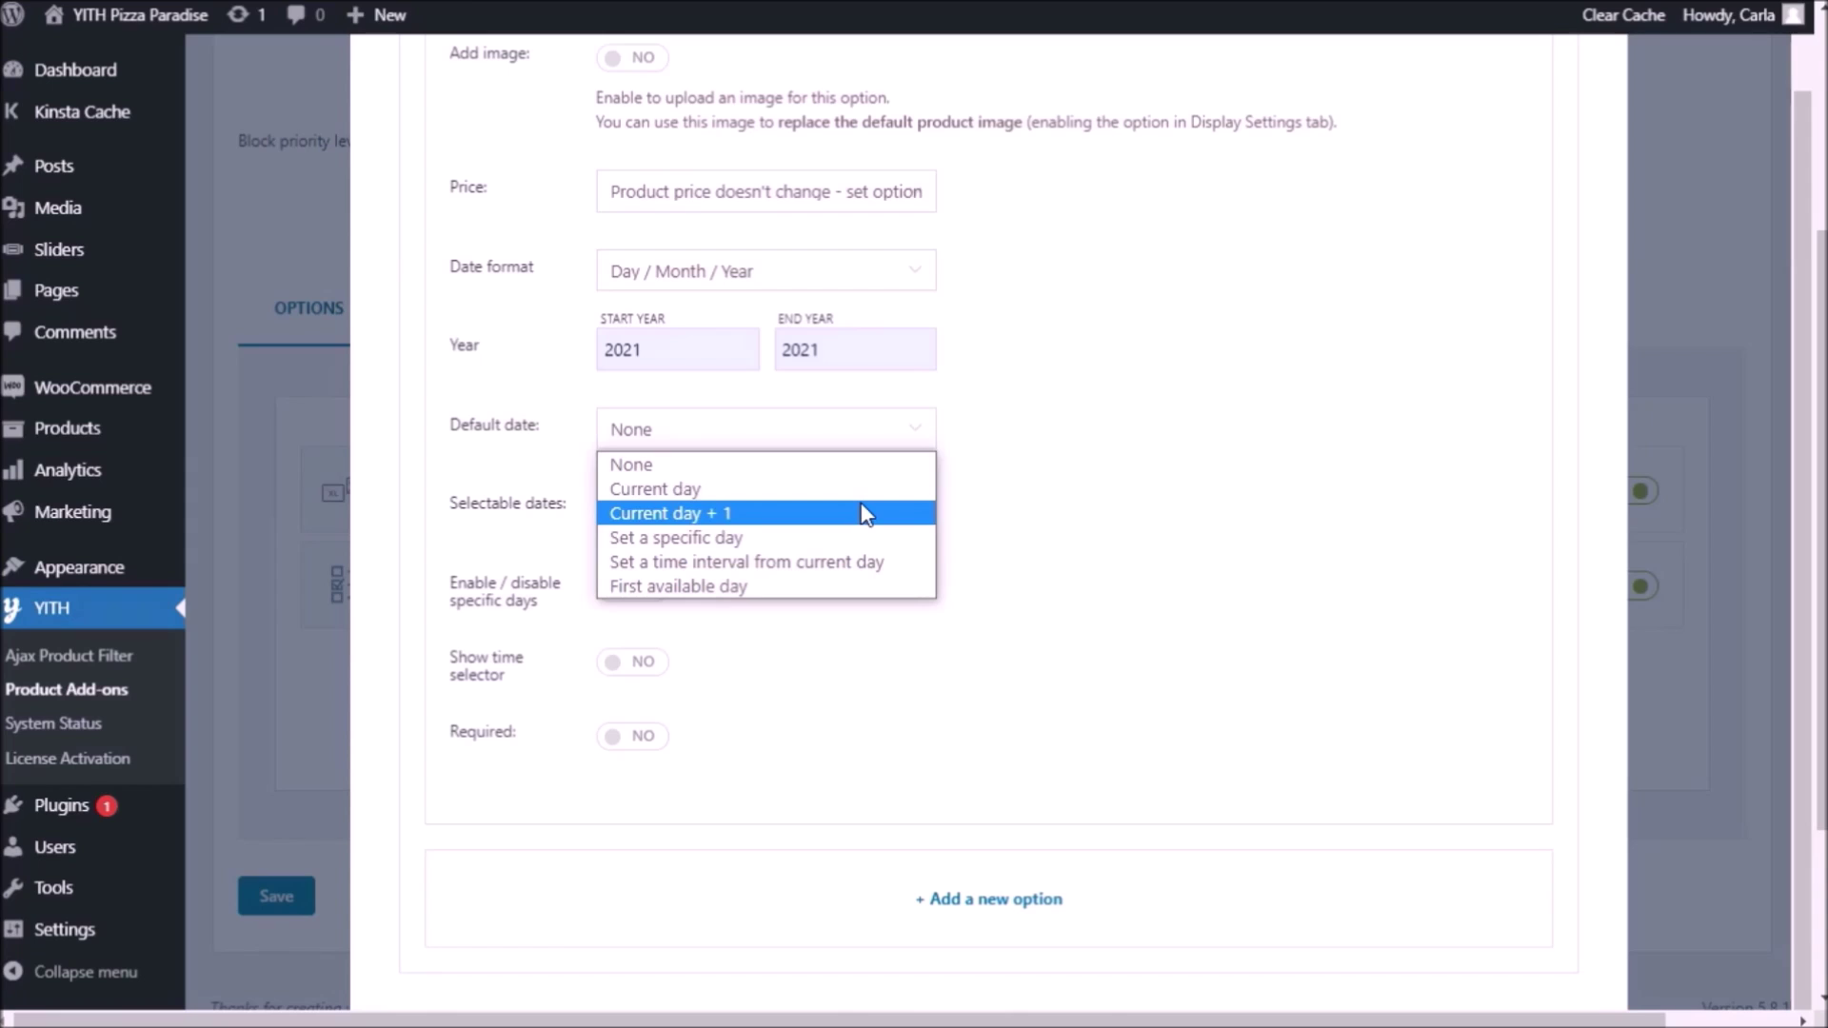
click(816, 589)
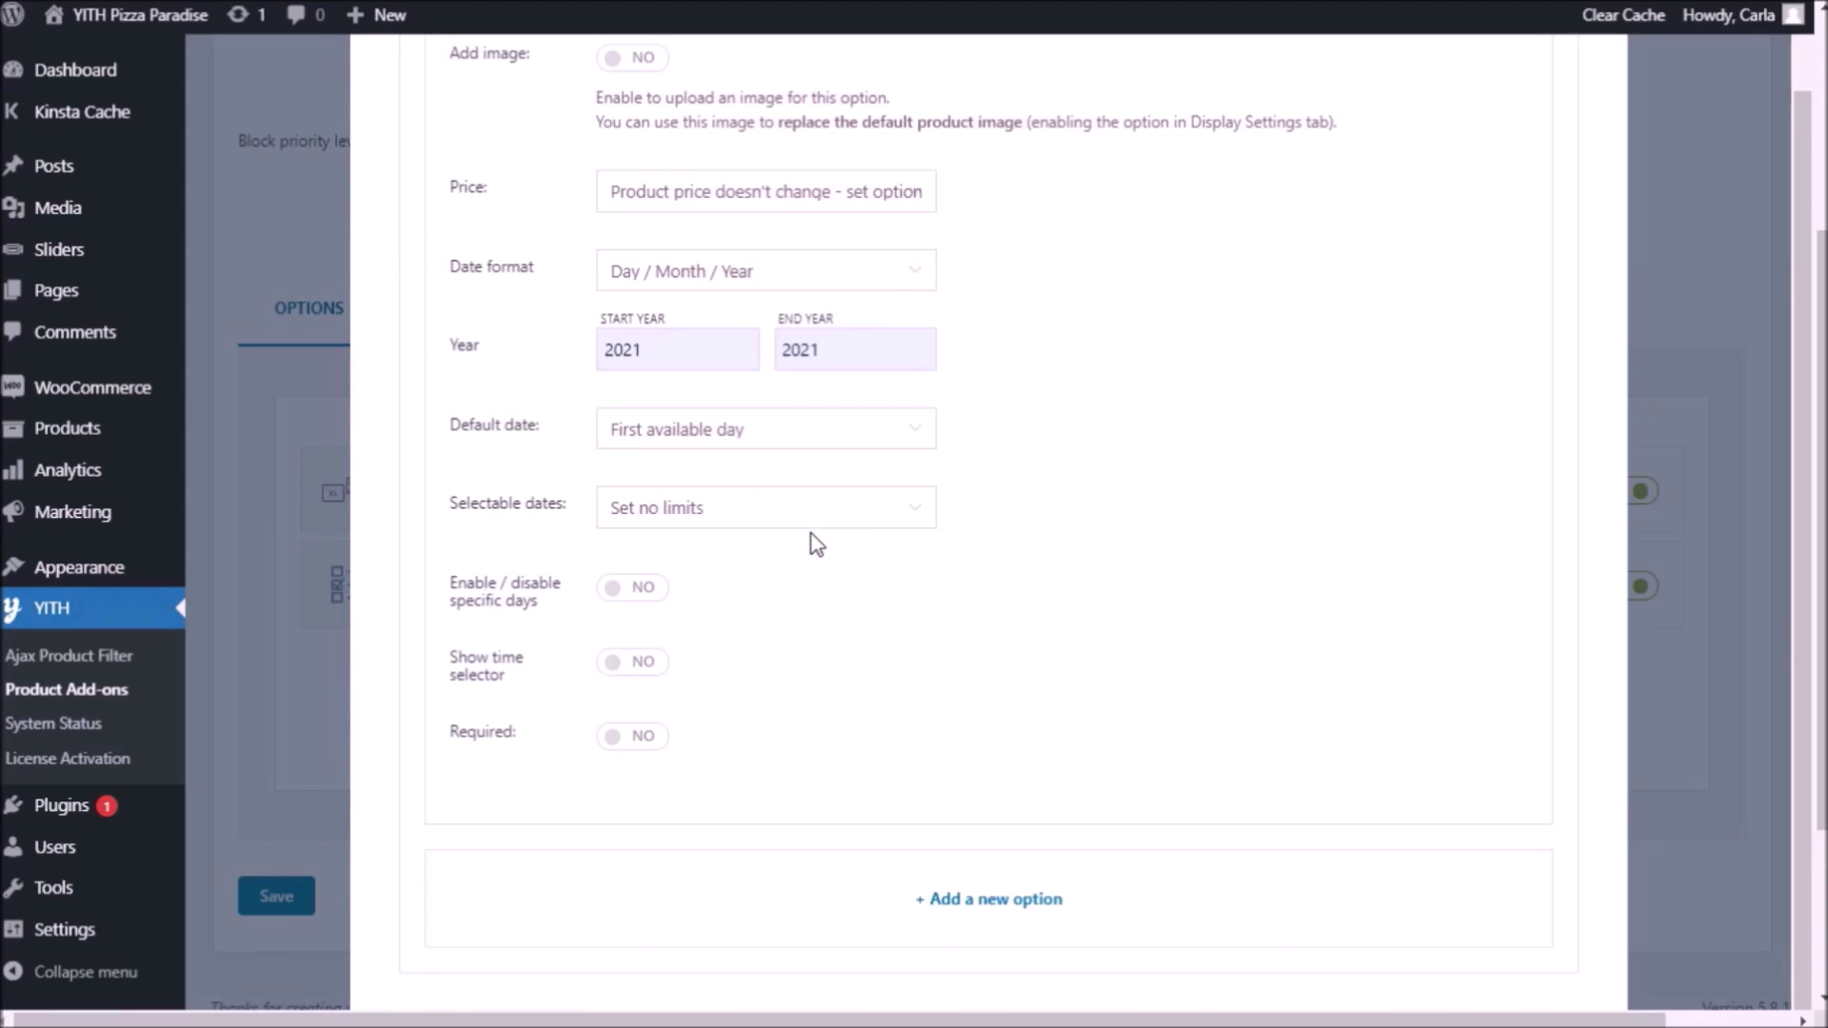
click(916, 514)
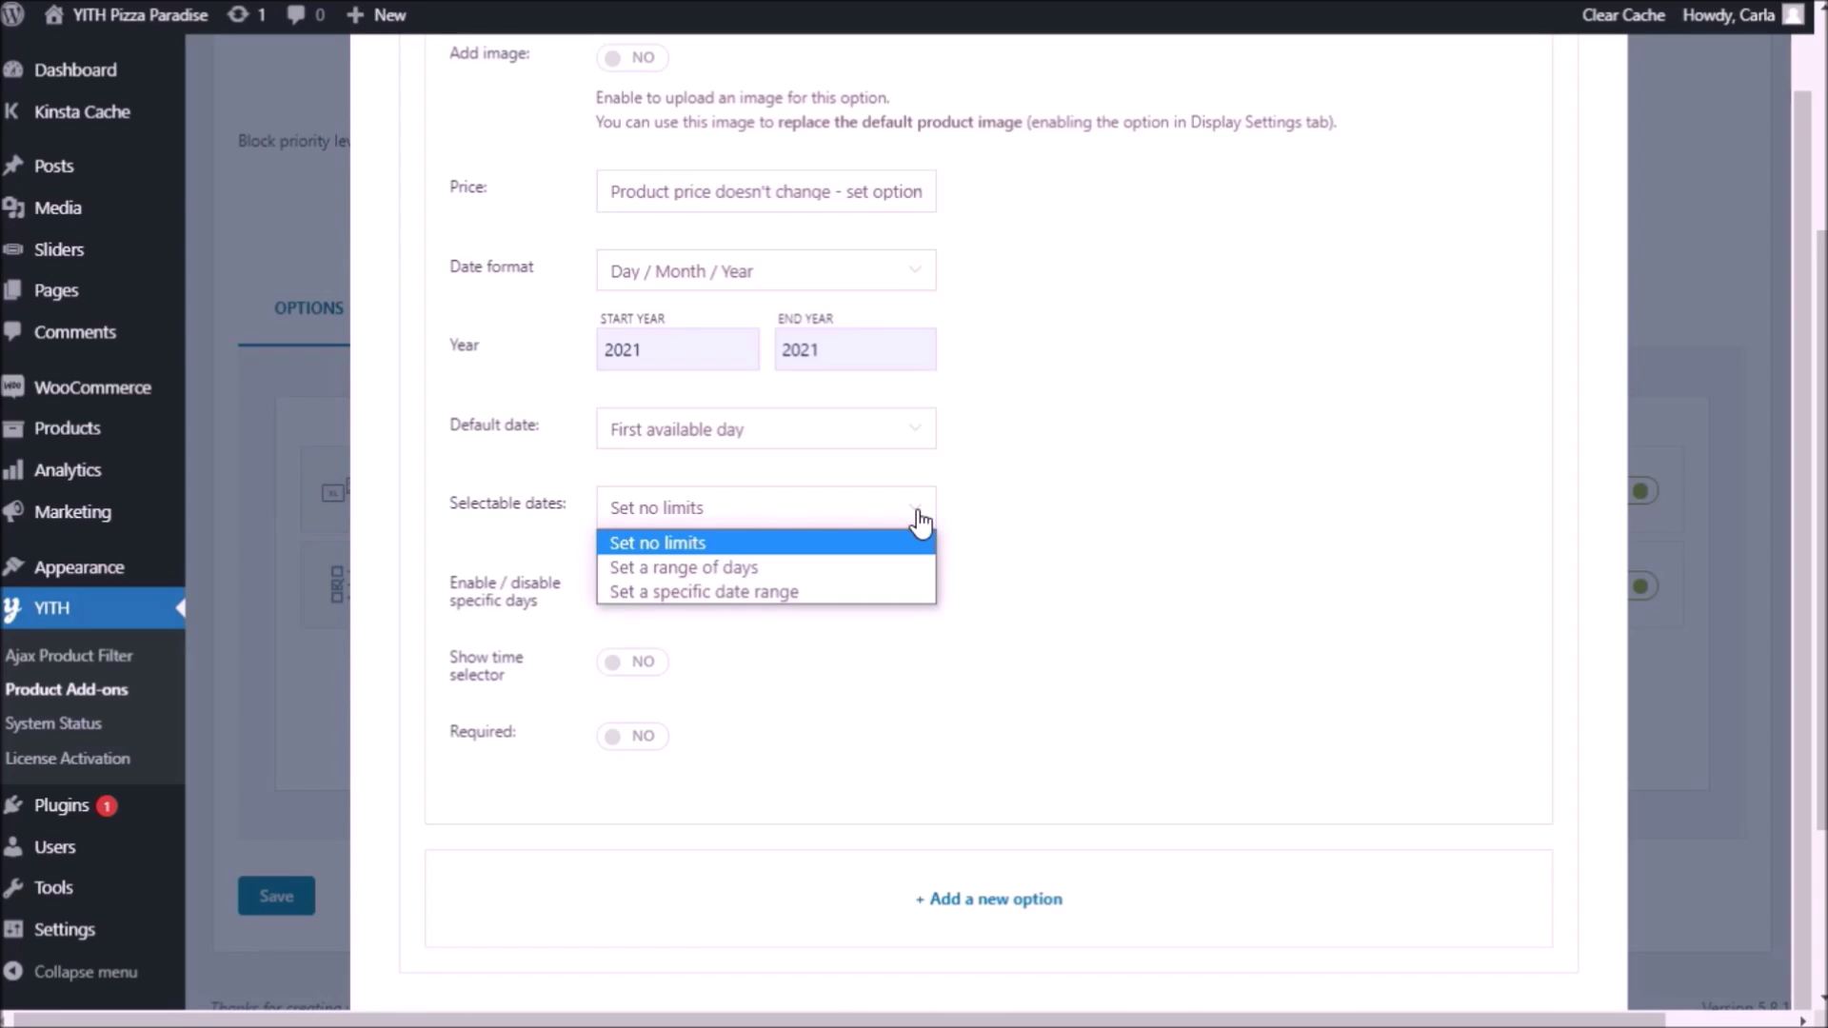
click(802, 542)
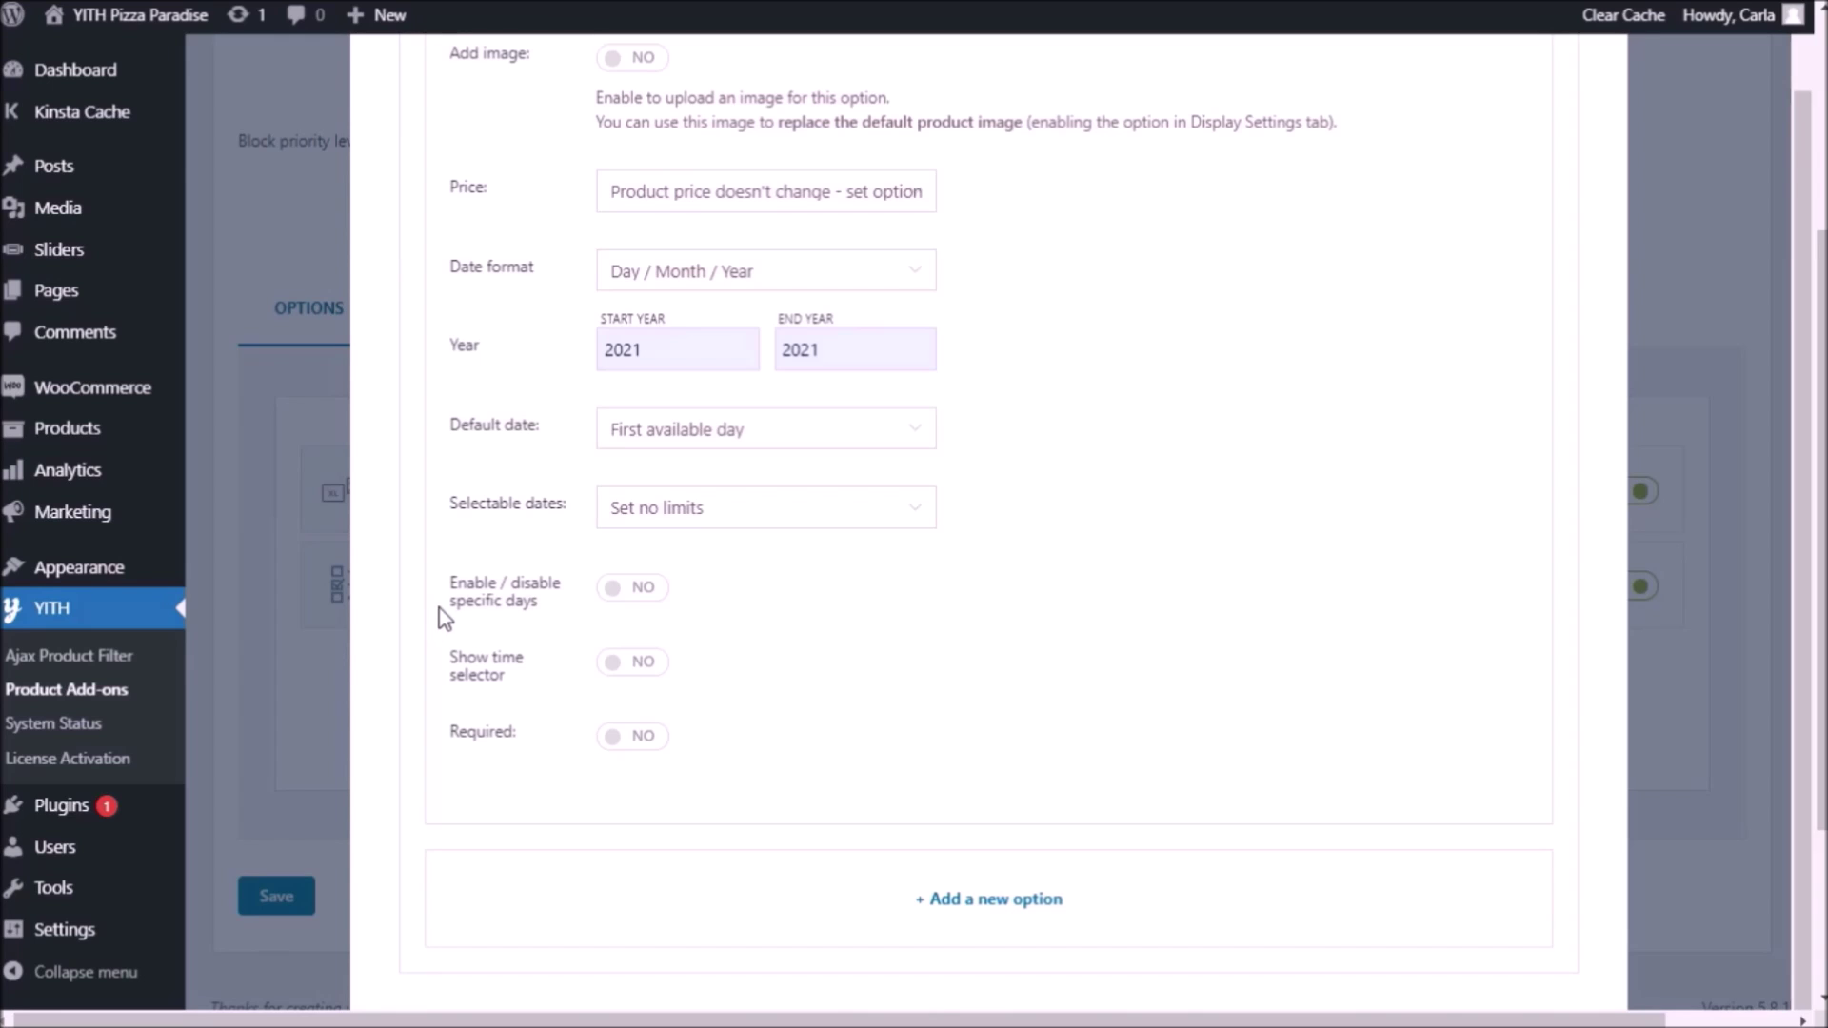
- Add a days-of-the-week rule that enables delivery only on Saturday and Sunday
click(650, 587)
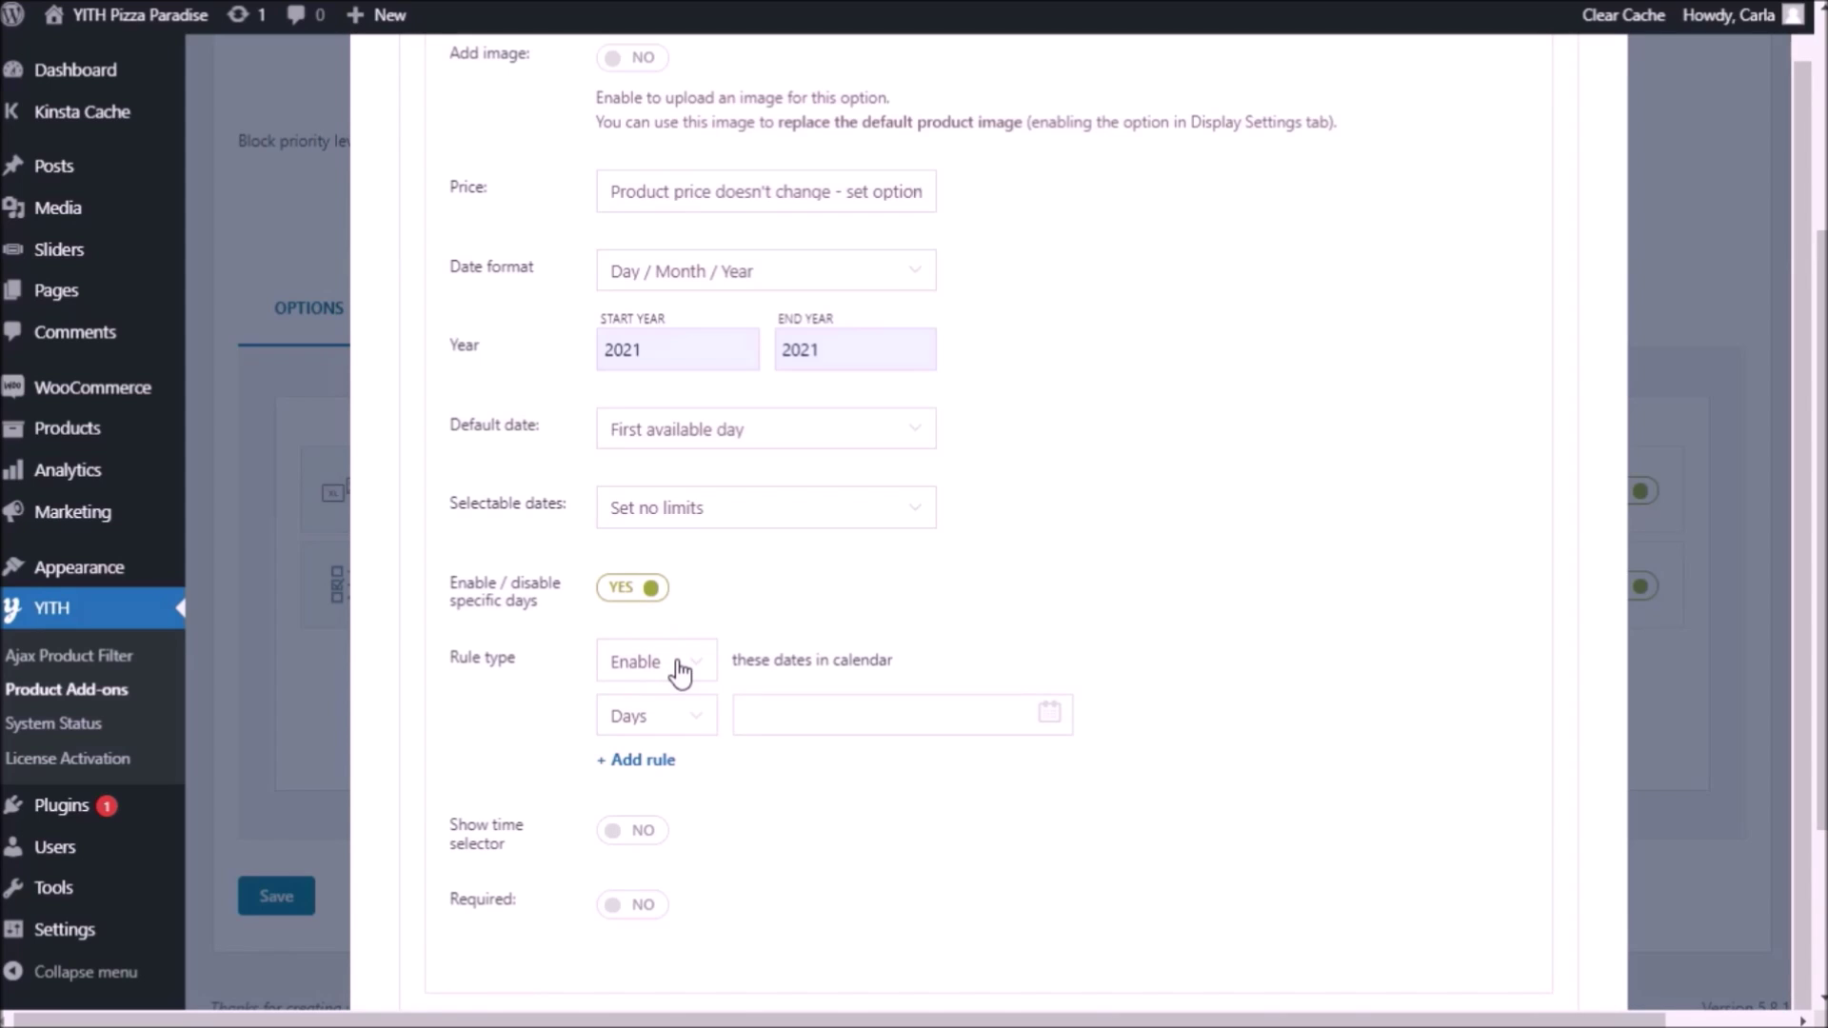
click(705, 723)
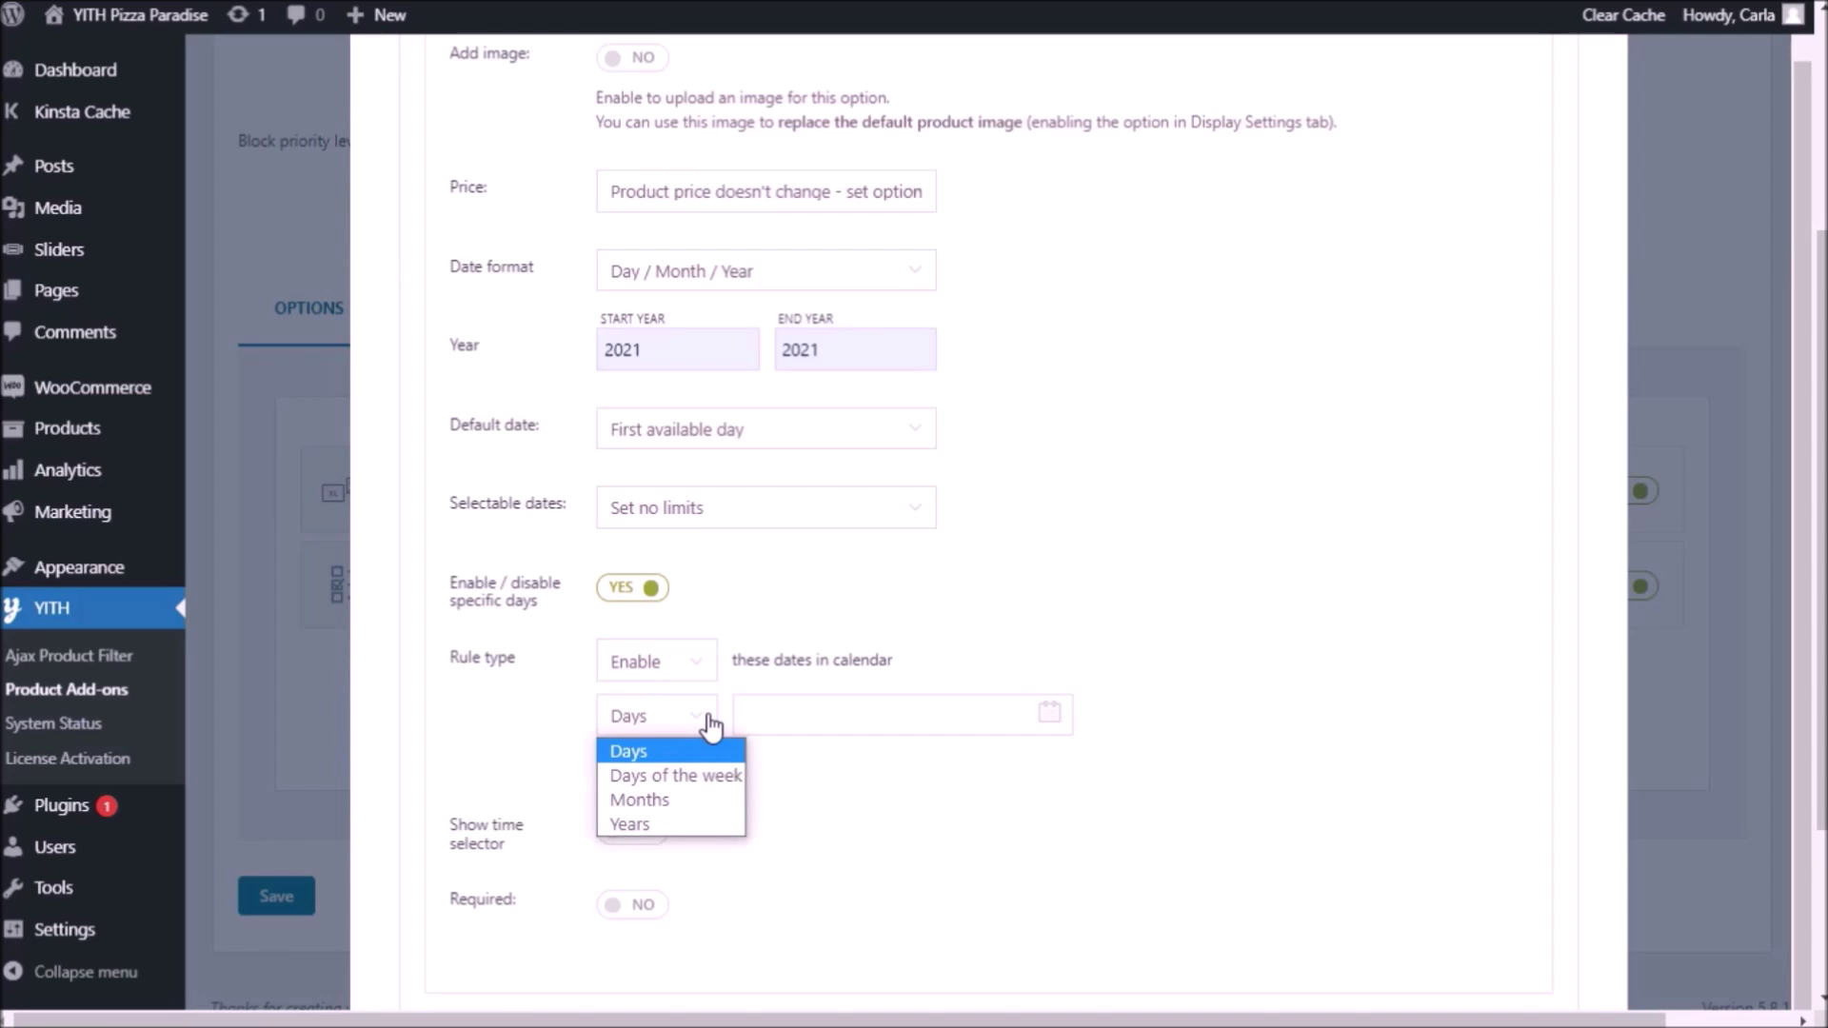
click(714, 777)
click(791, 718)
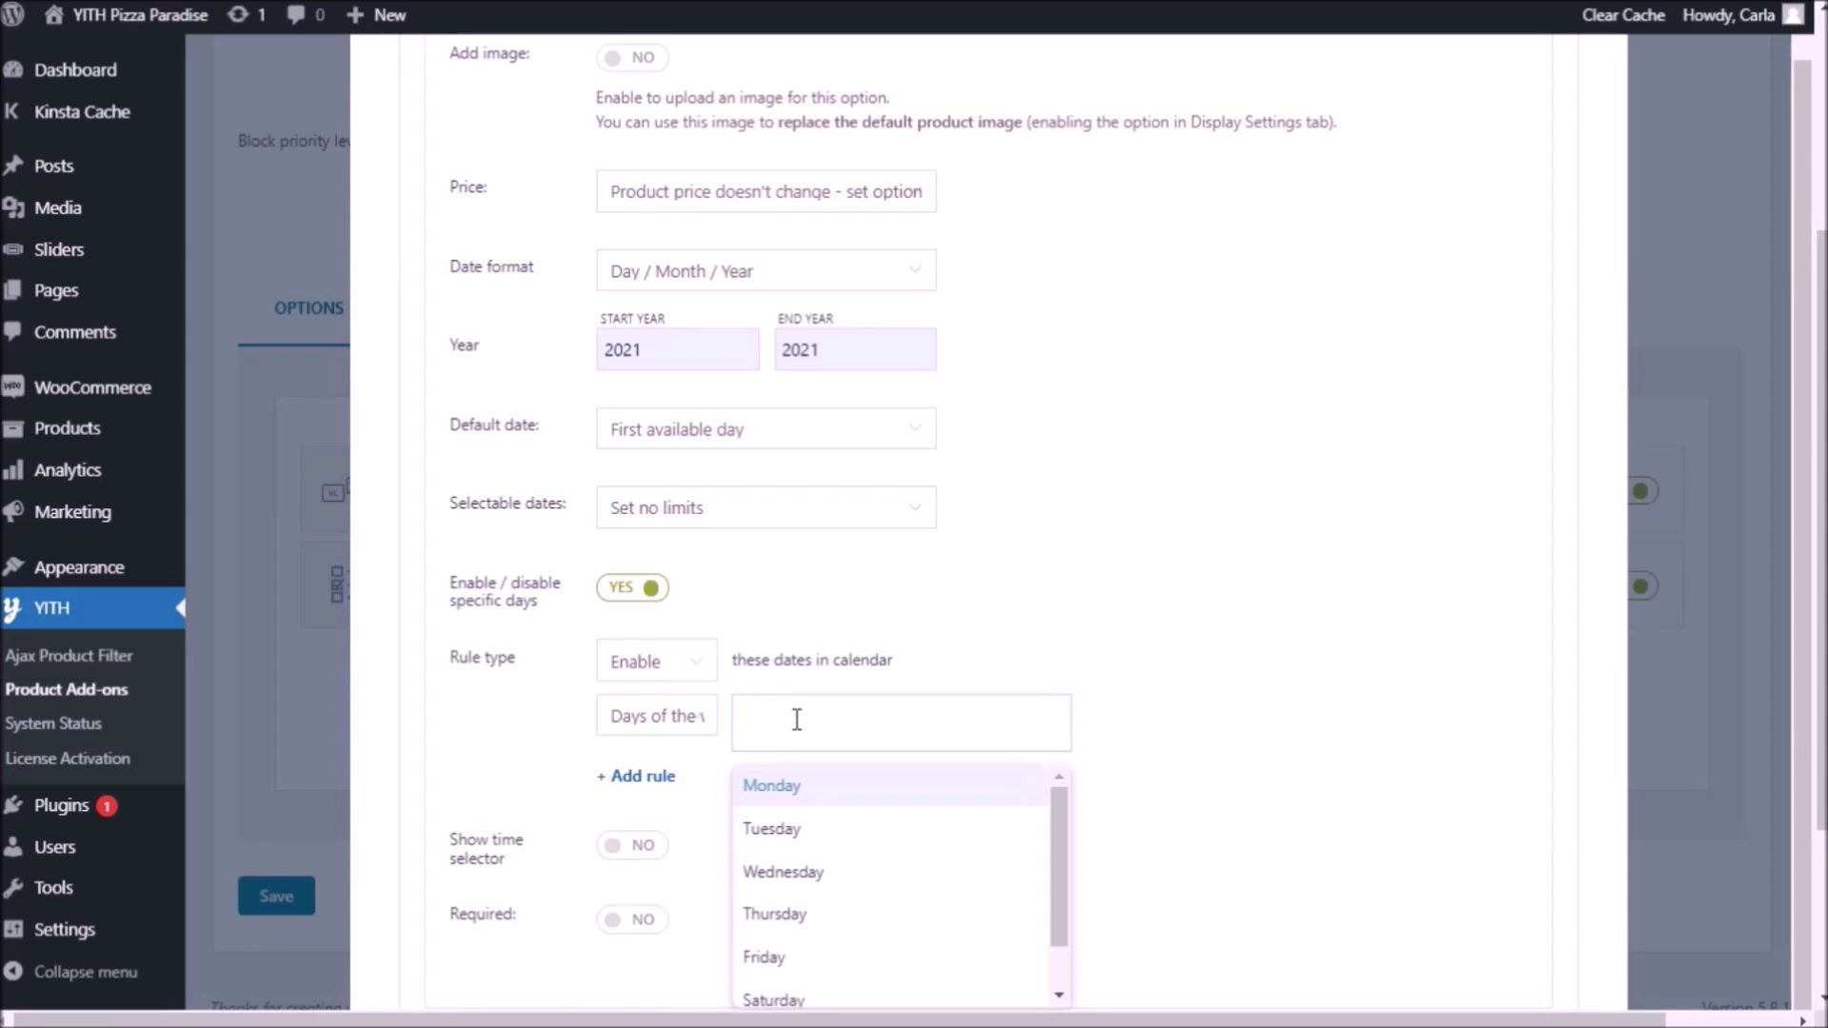
scroll(853, 820, down, 1)
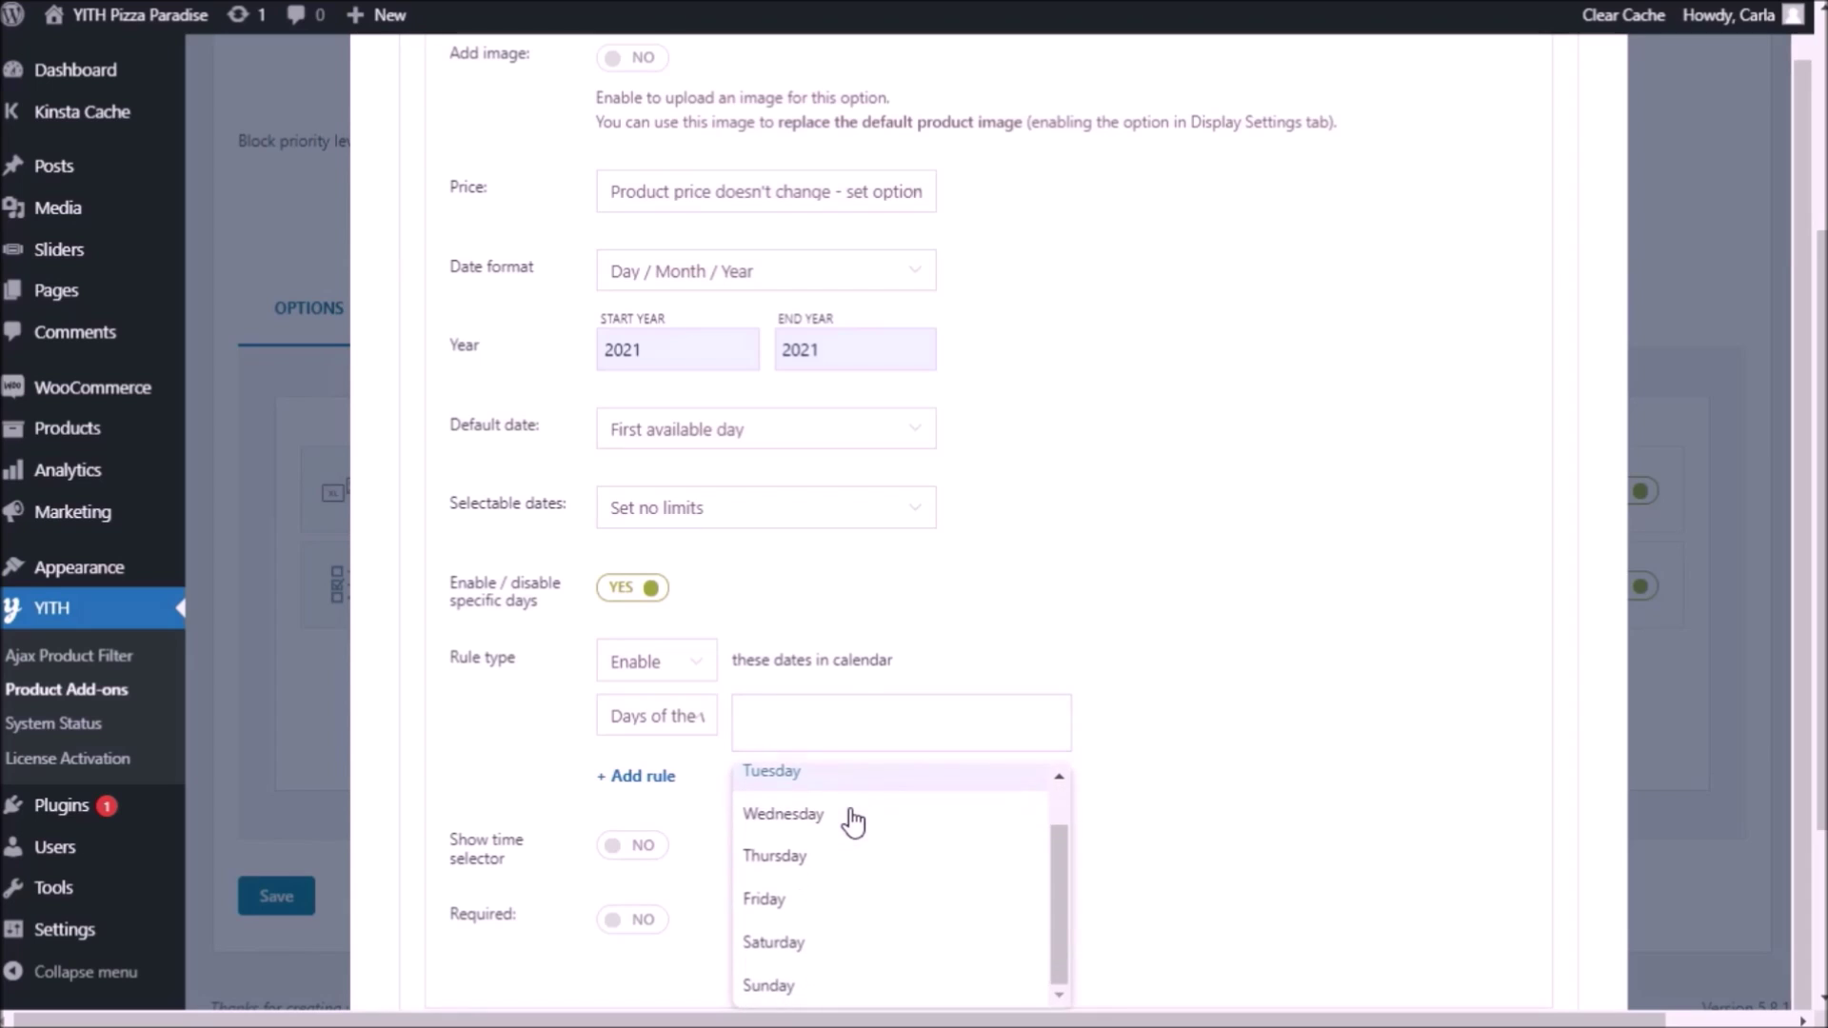
click(865, 930)
click(819, 779)
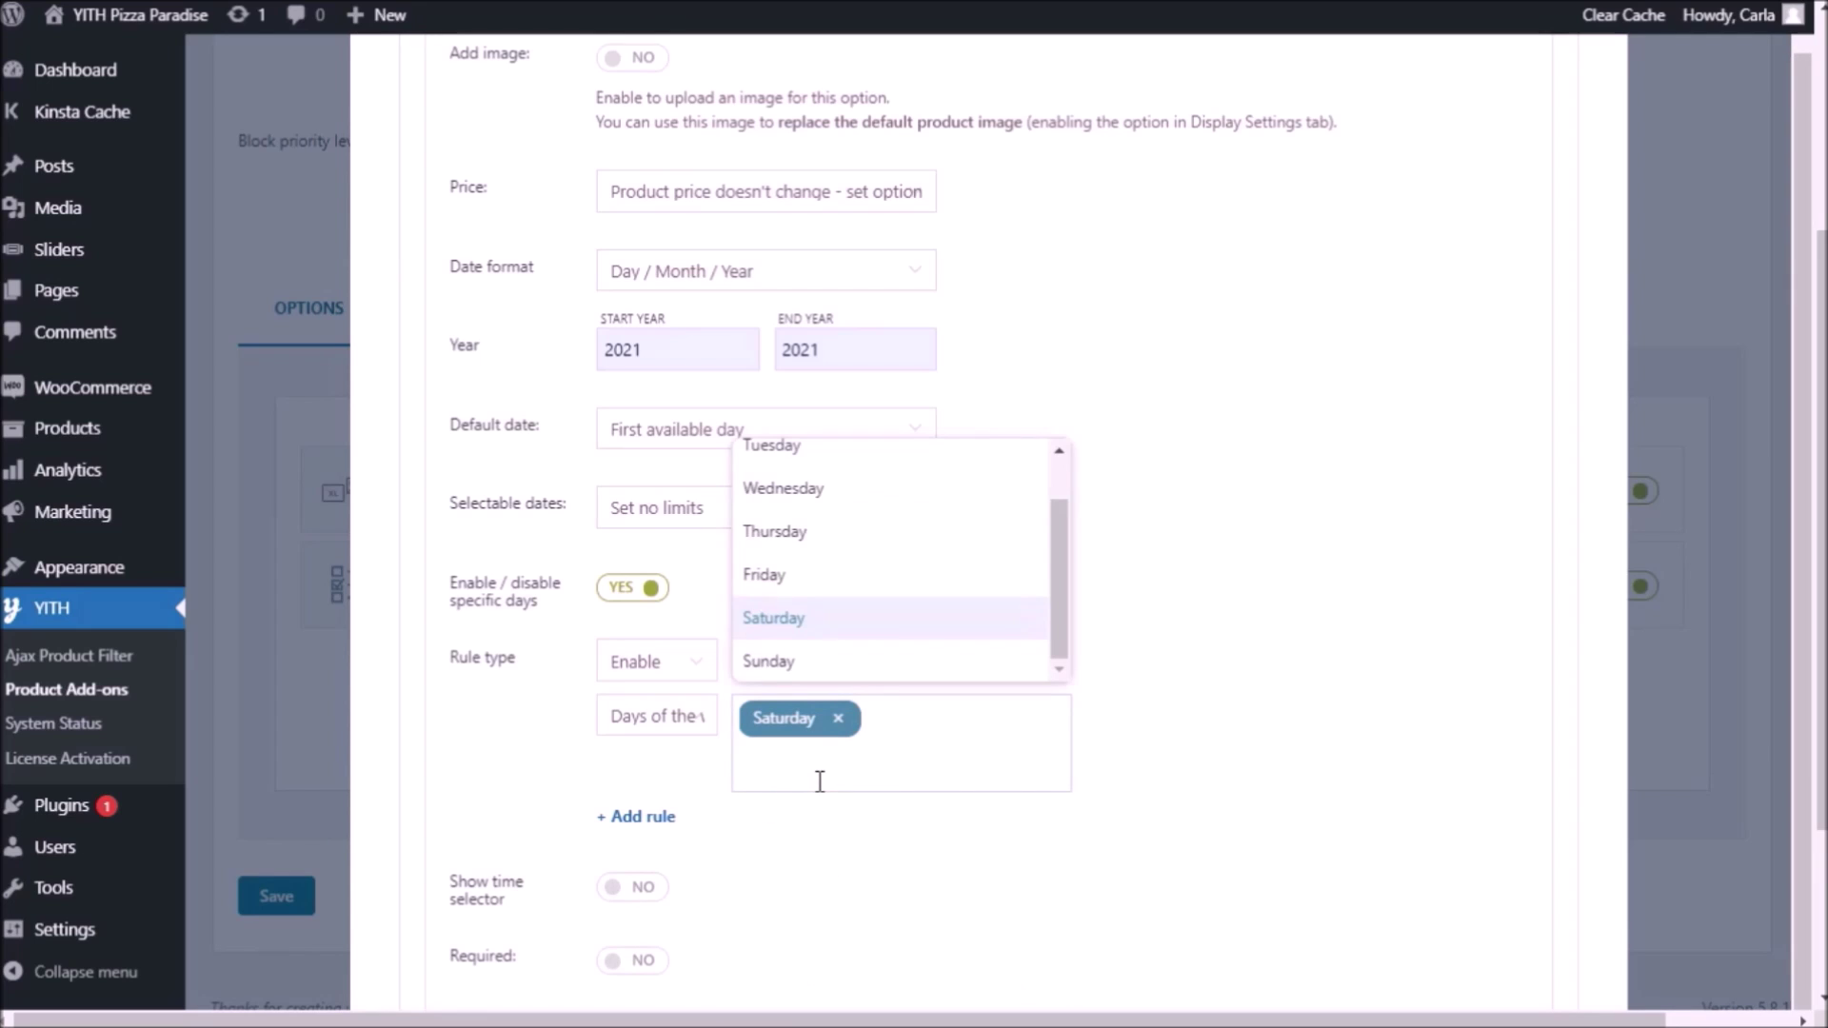
click(854, 665)
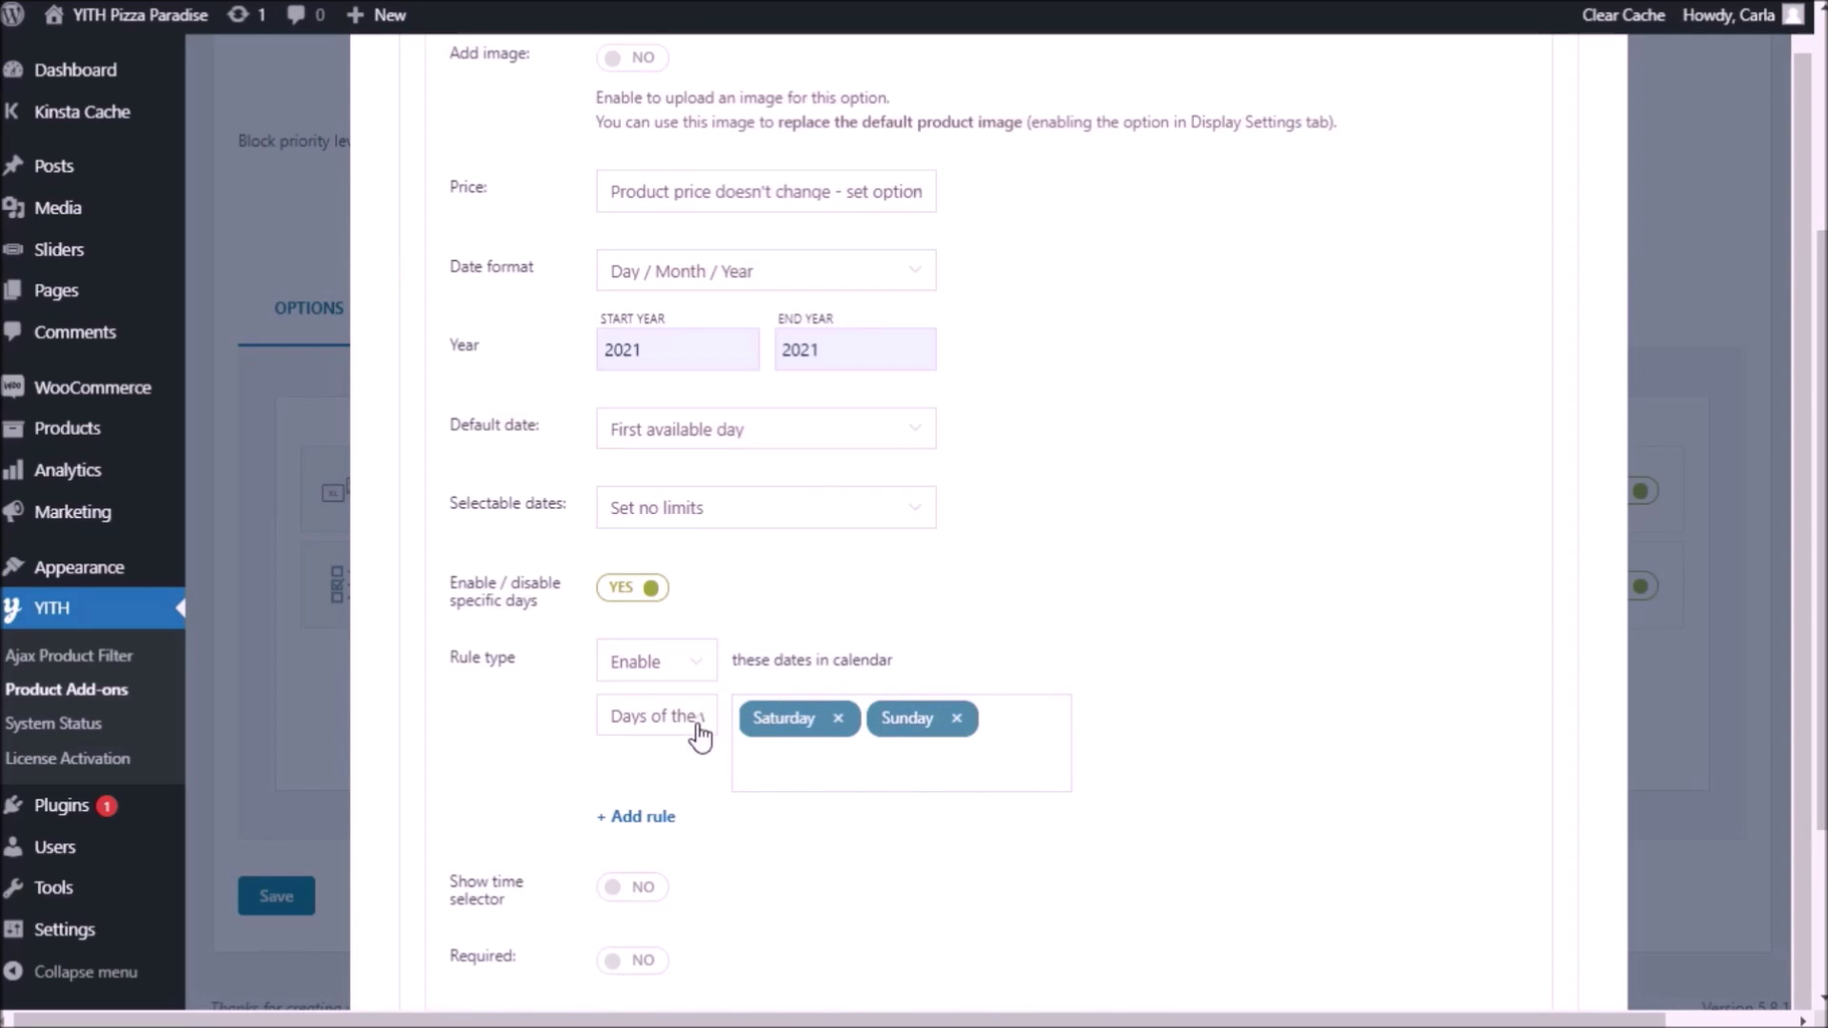
click(701, 731)
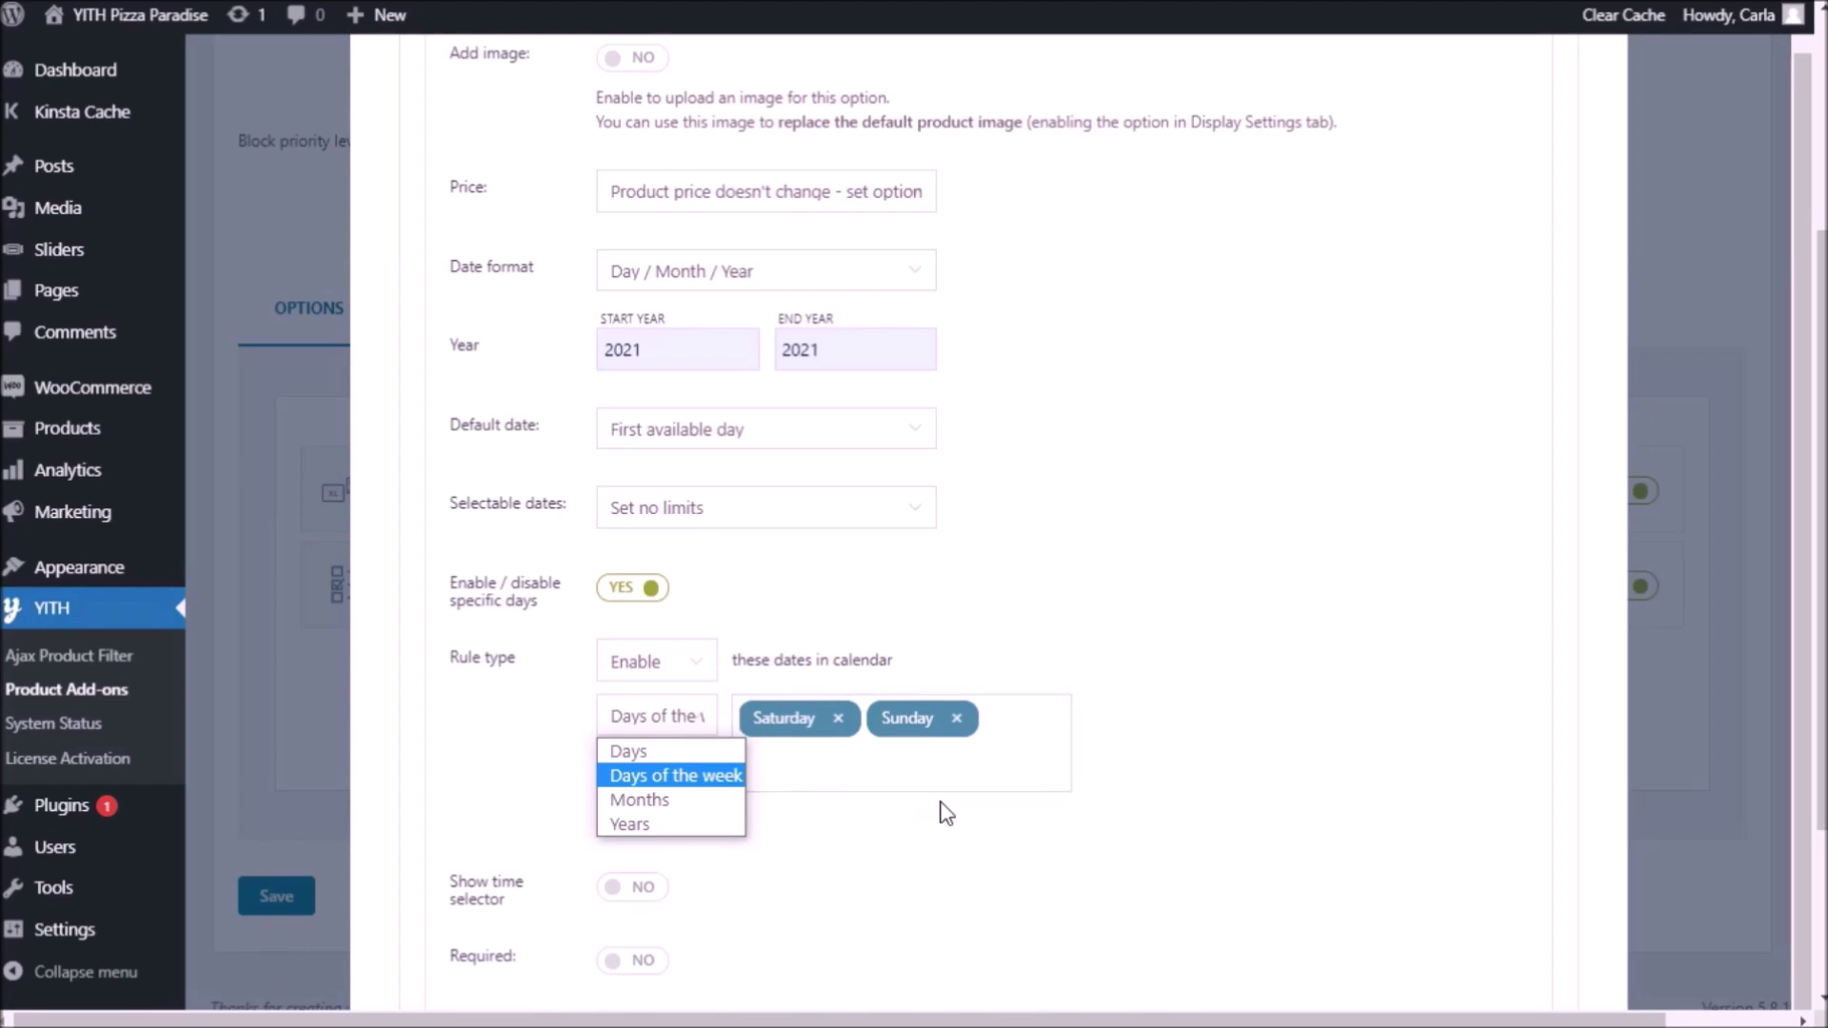
click(1185, 808)
- Save the Delivery date option and then the Pizza options block
scroll(1185, 808, down, 5)
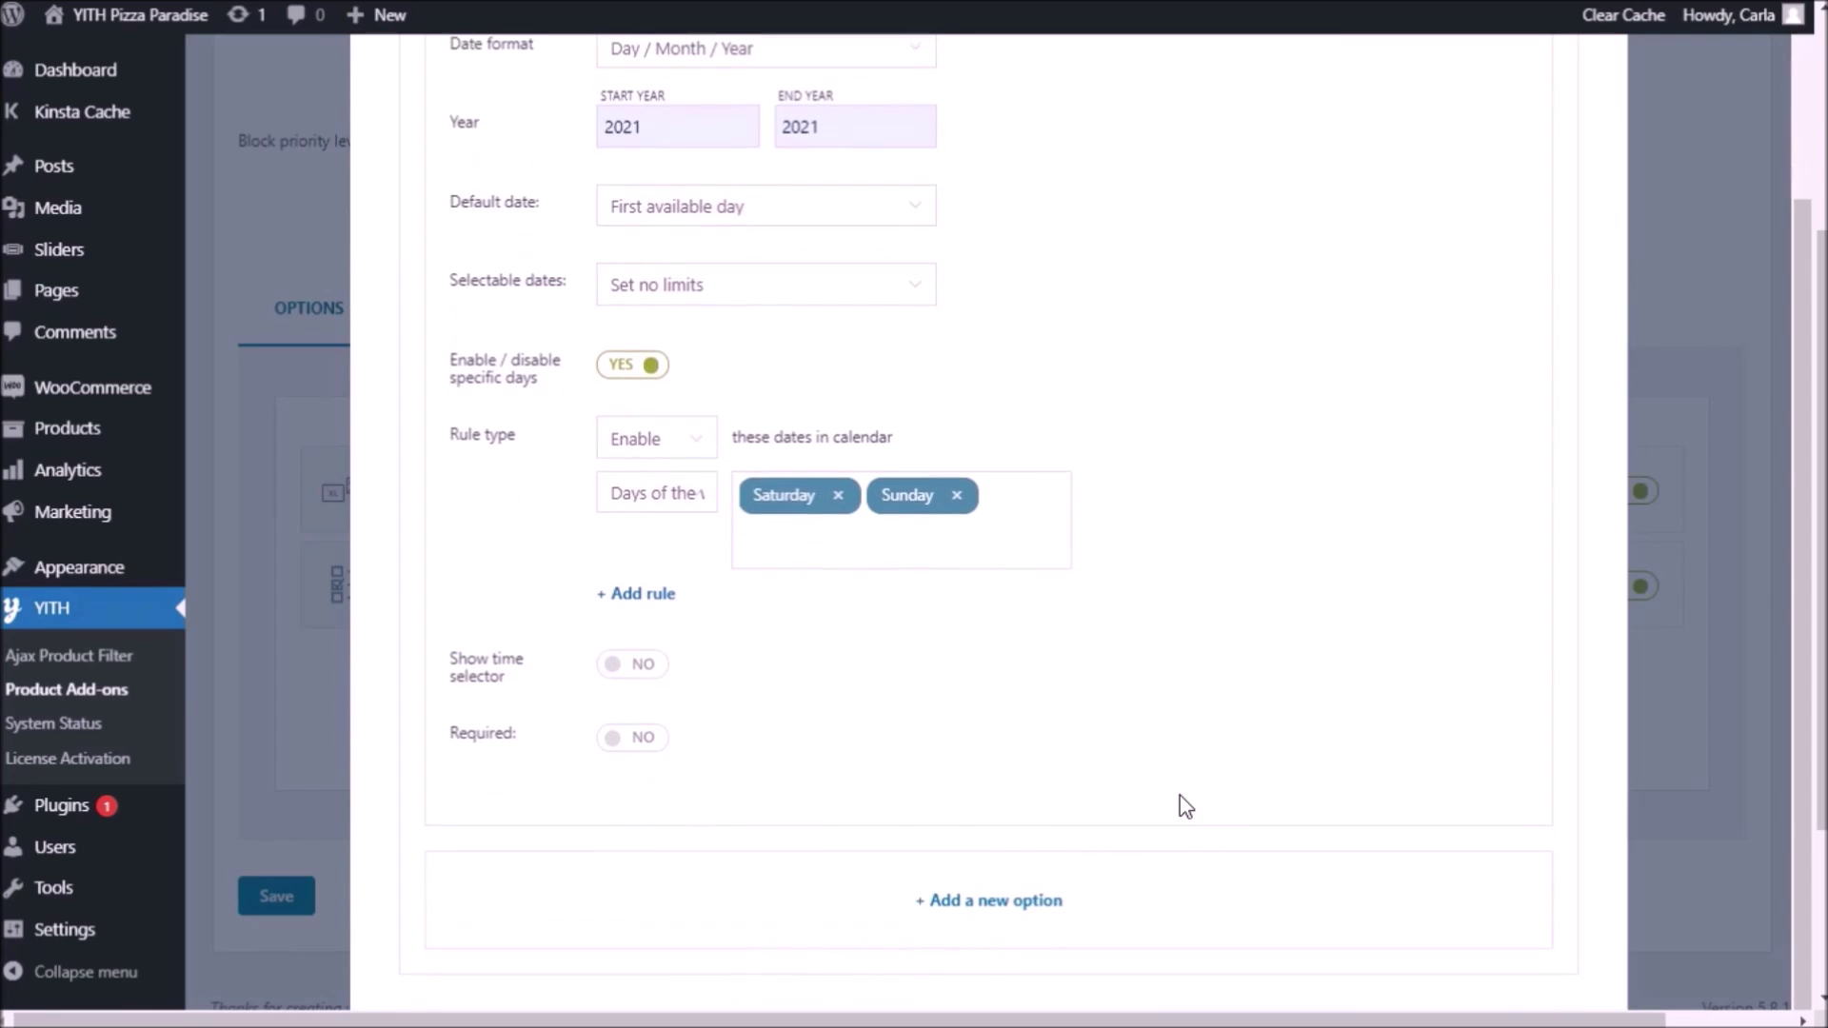
click(1523, 900)
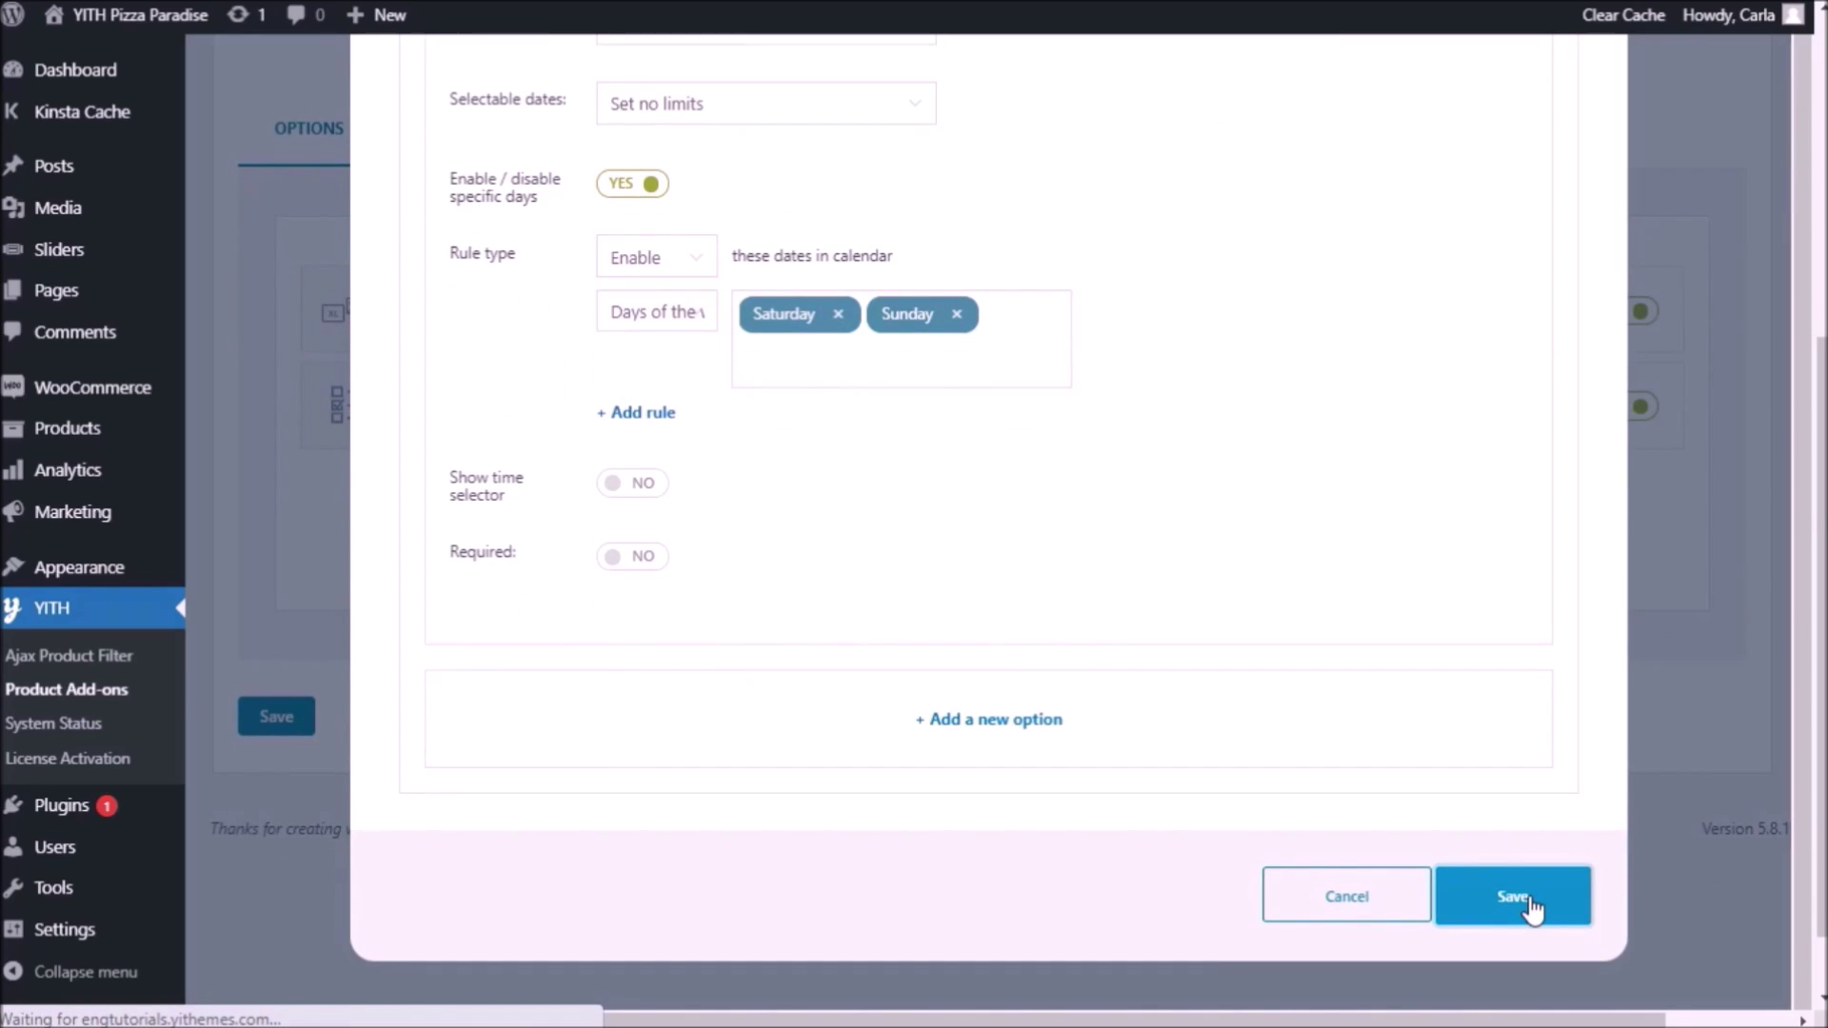
scroll(1461, 882, down, 5)
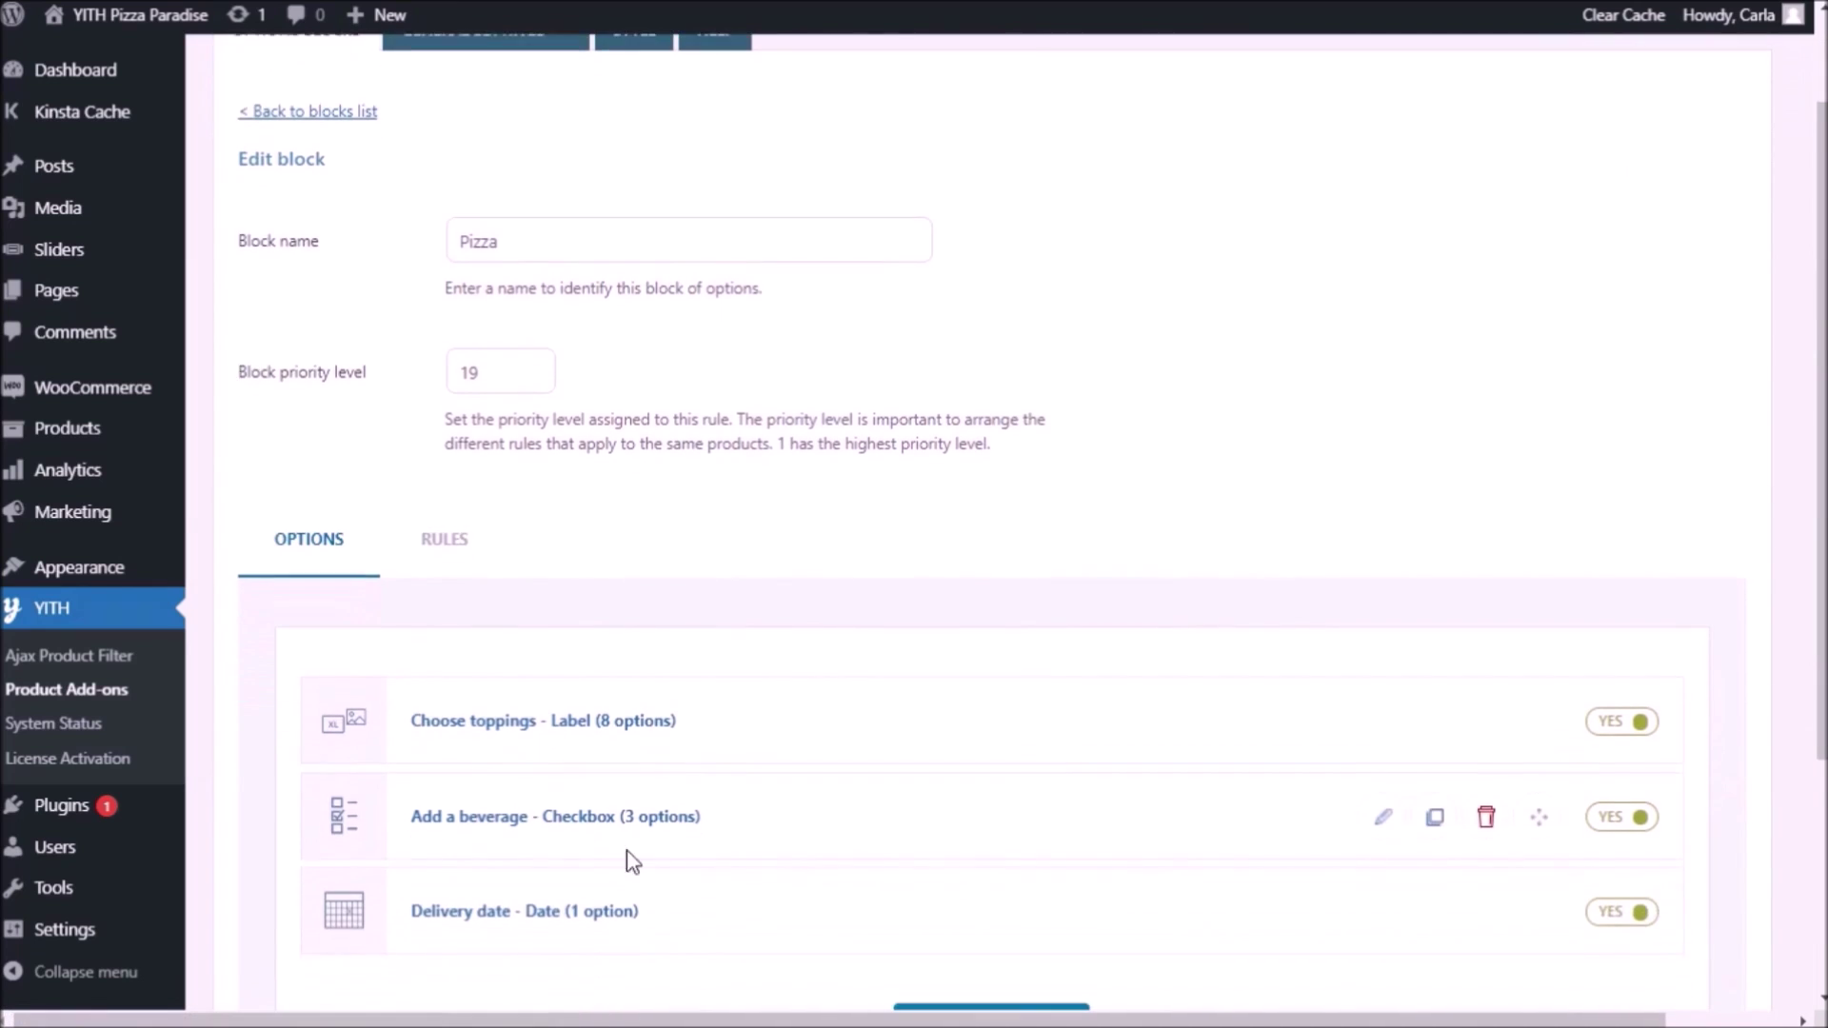
click(281, 883)
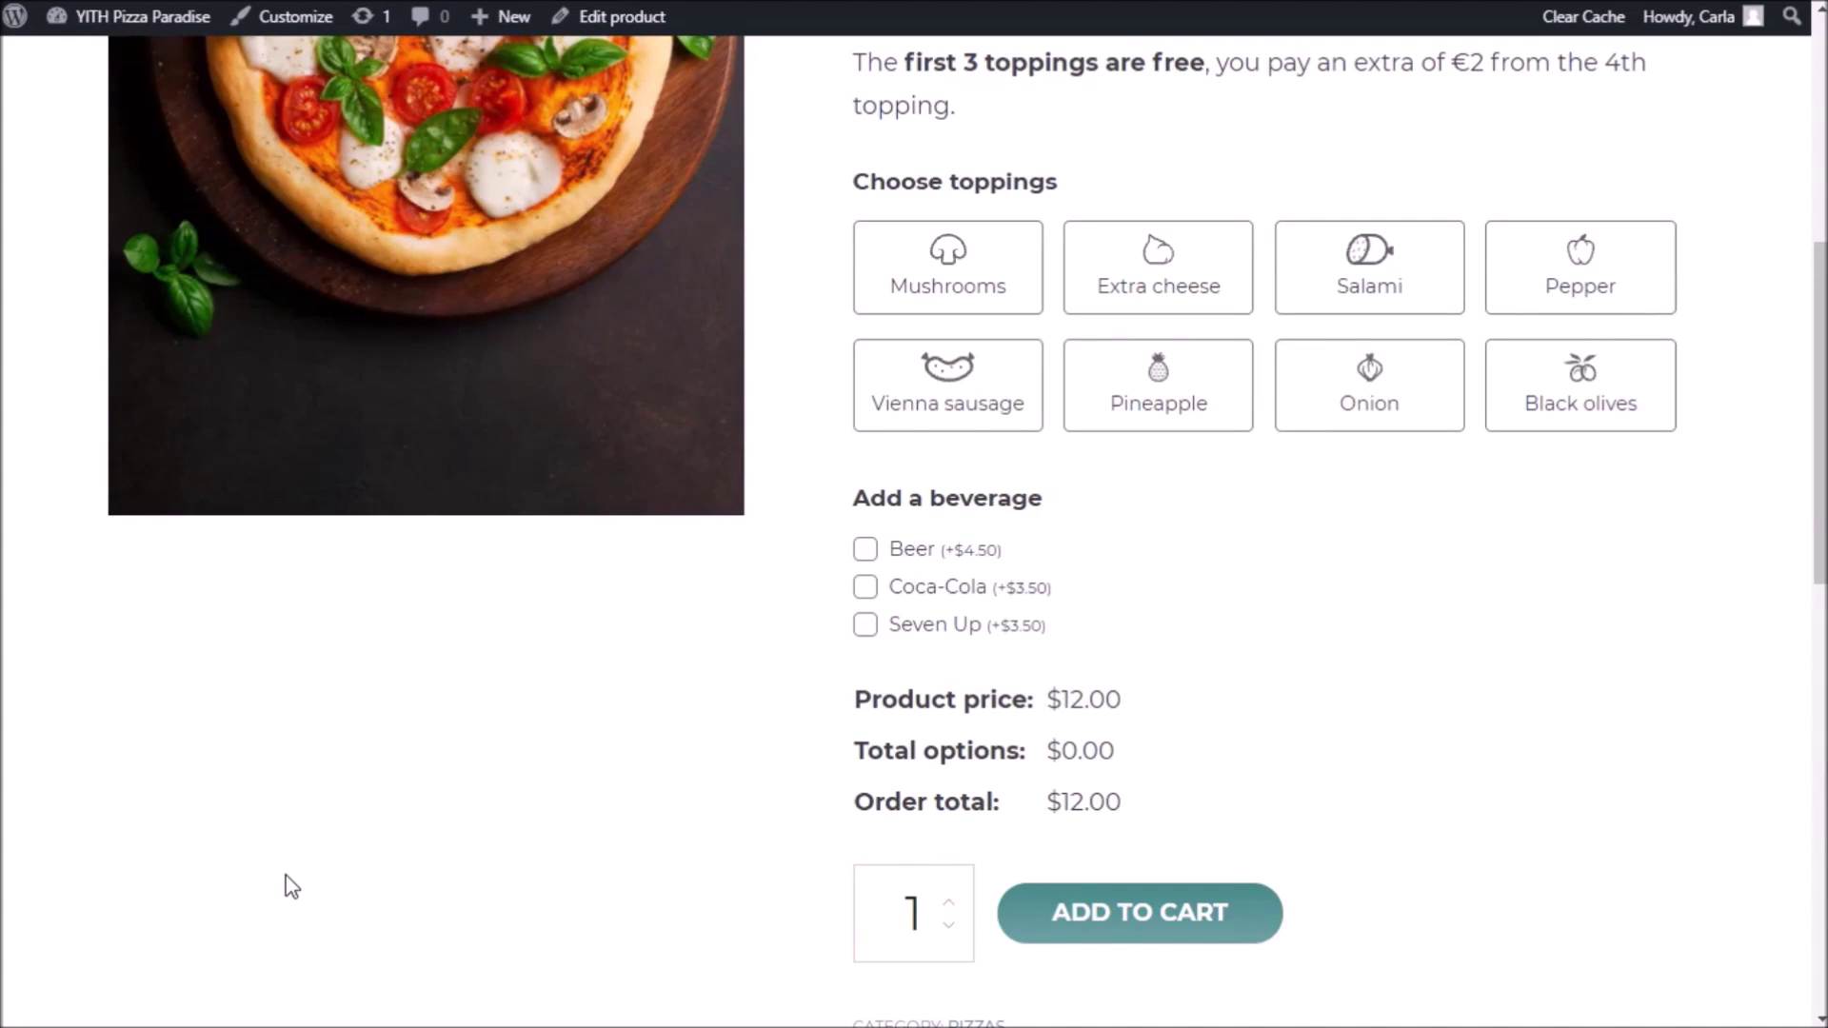
- Reload the pizza product page and locate the new Delivery date field showing 09/10/2021
key(F5)
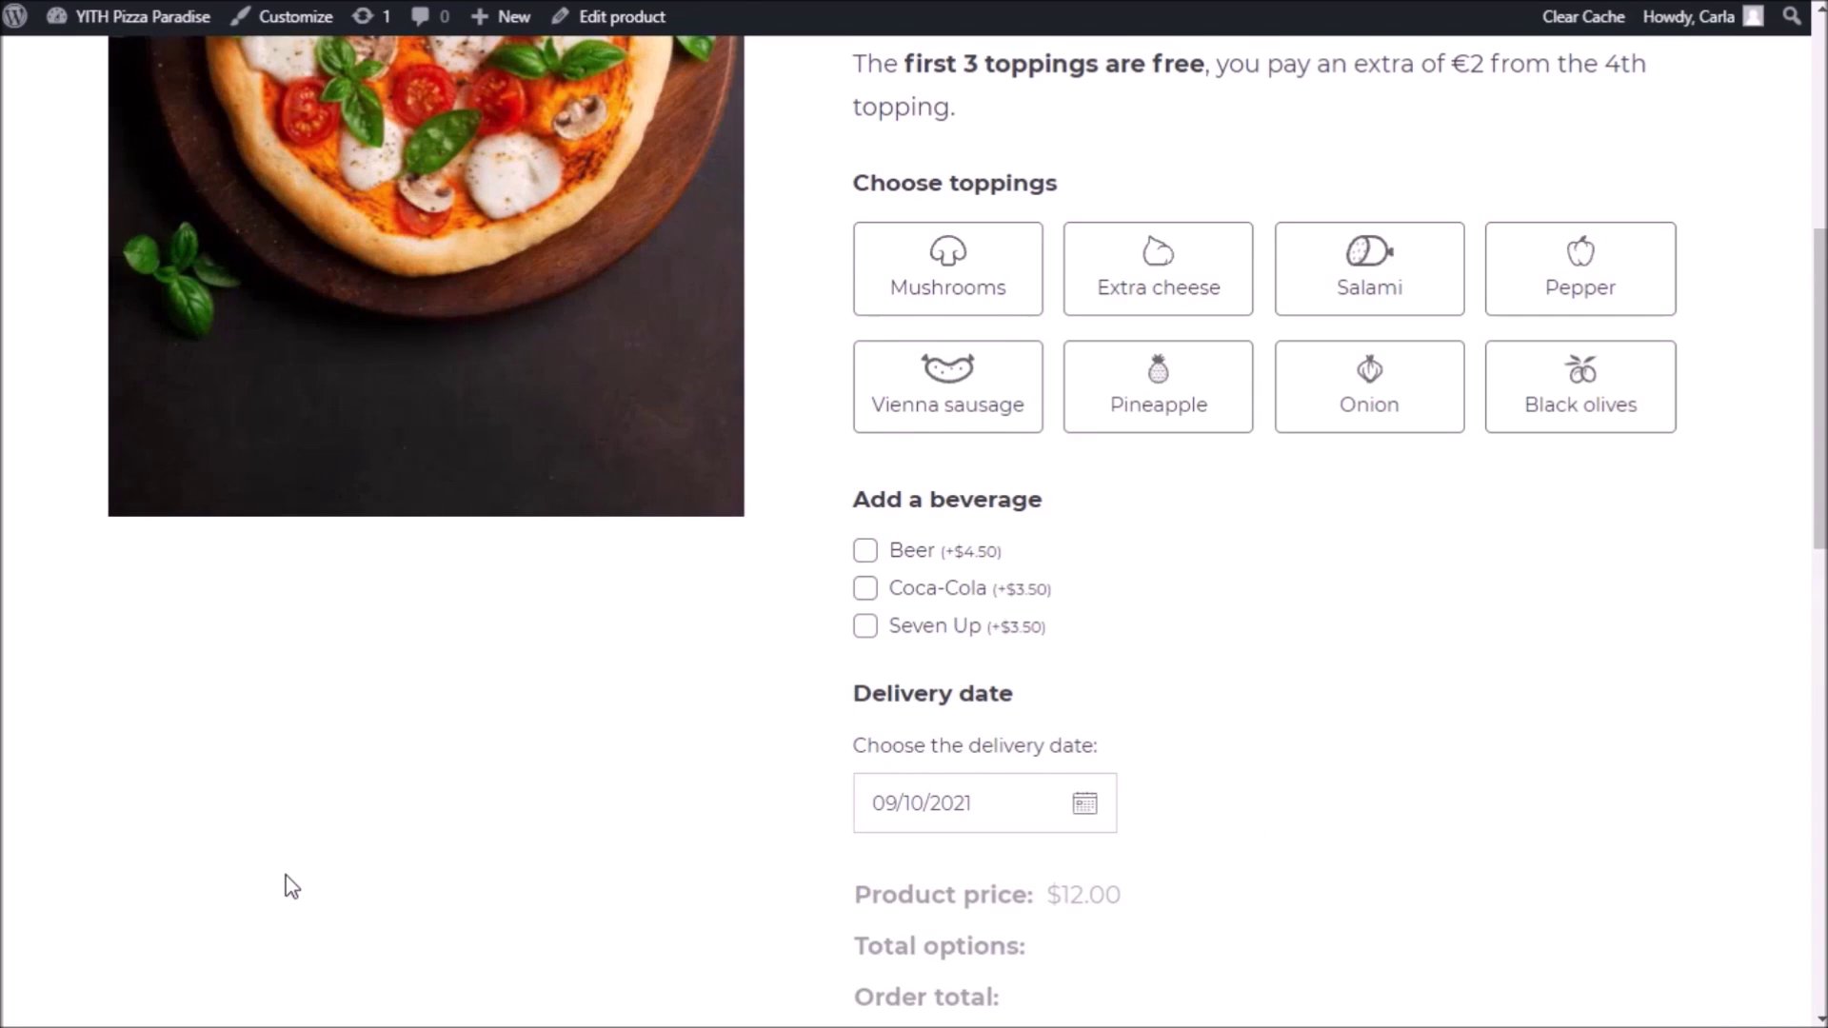
scroll(253, 882, down, 1)
scroll(643, 695, down, 1)
drag(853, 514, 1027, 535)
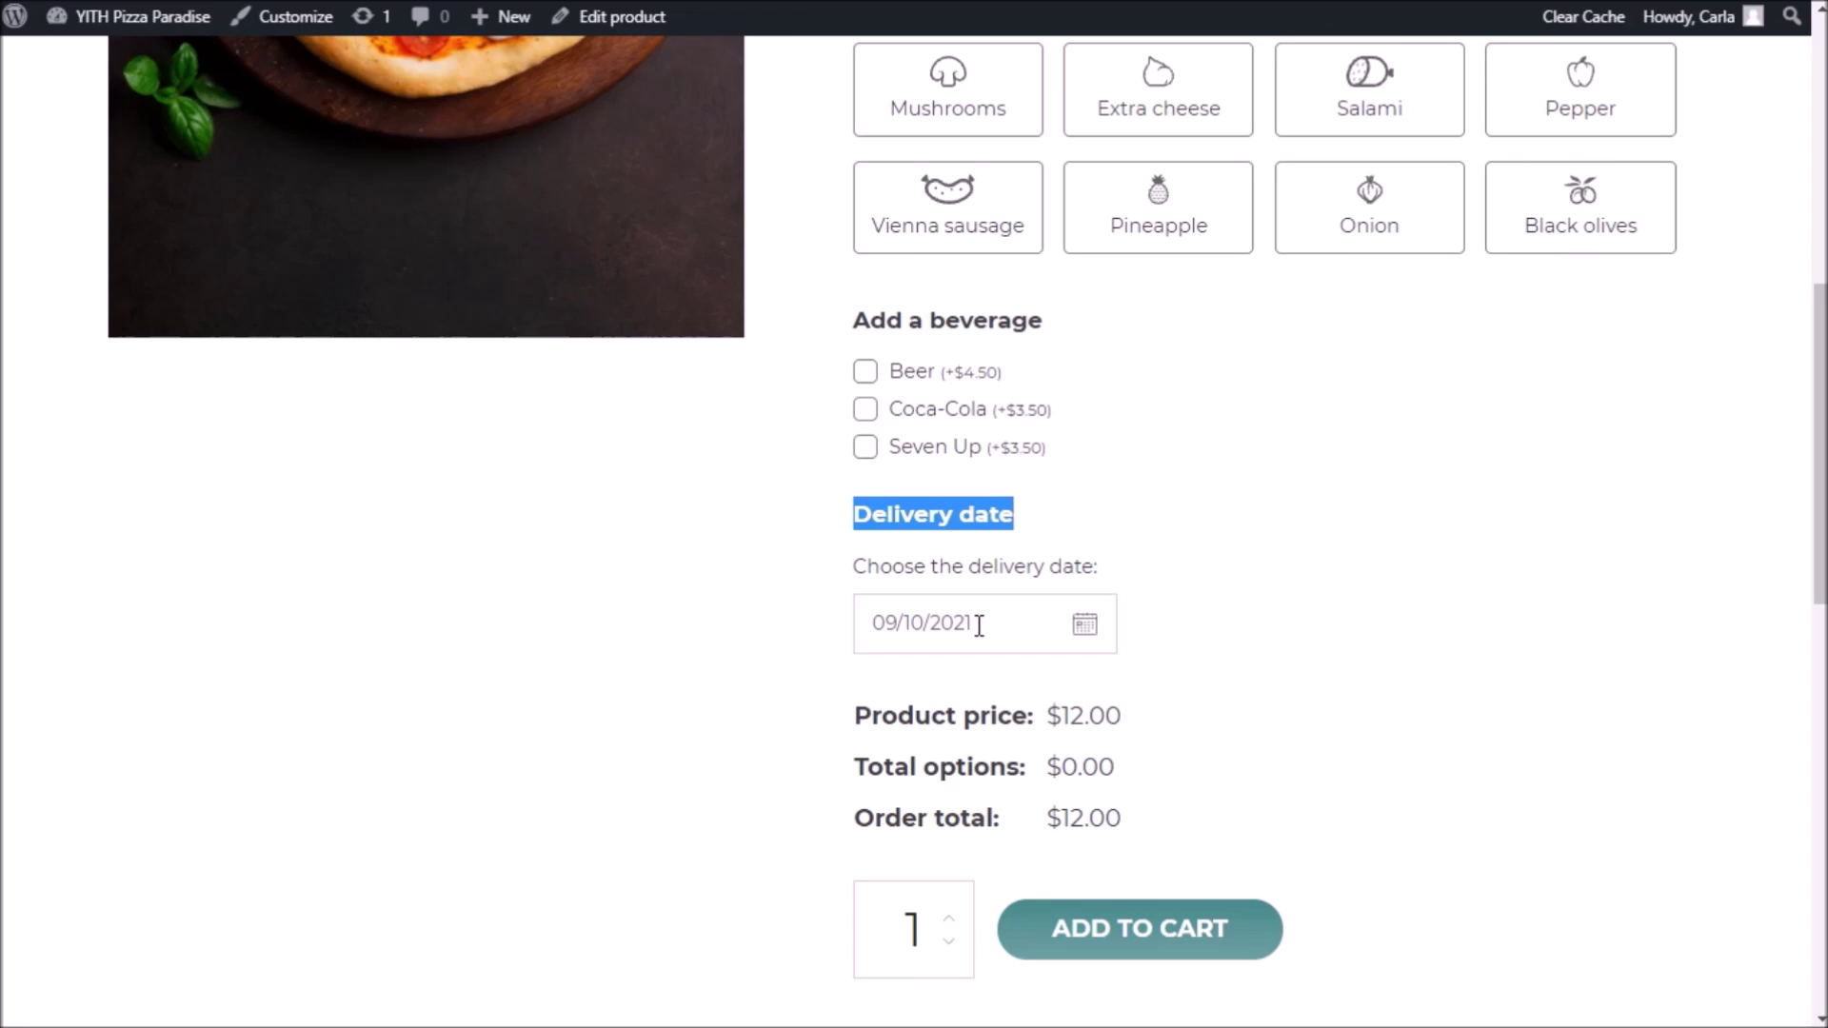
- In the delivery calendar, confirm weekday October 8 is unavailable and pick Saturday 16/10/2021
click(1085, 626)
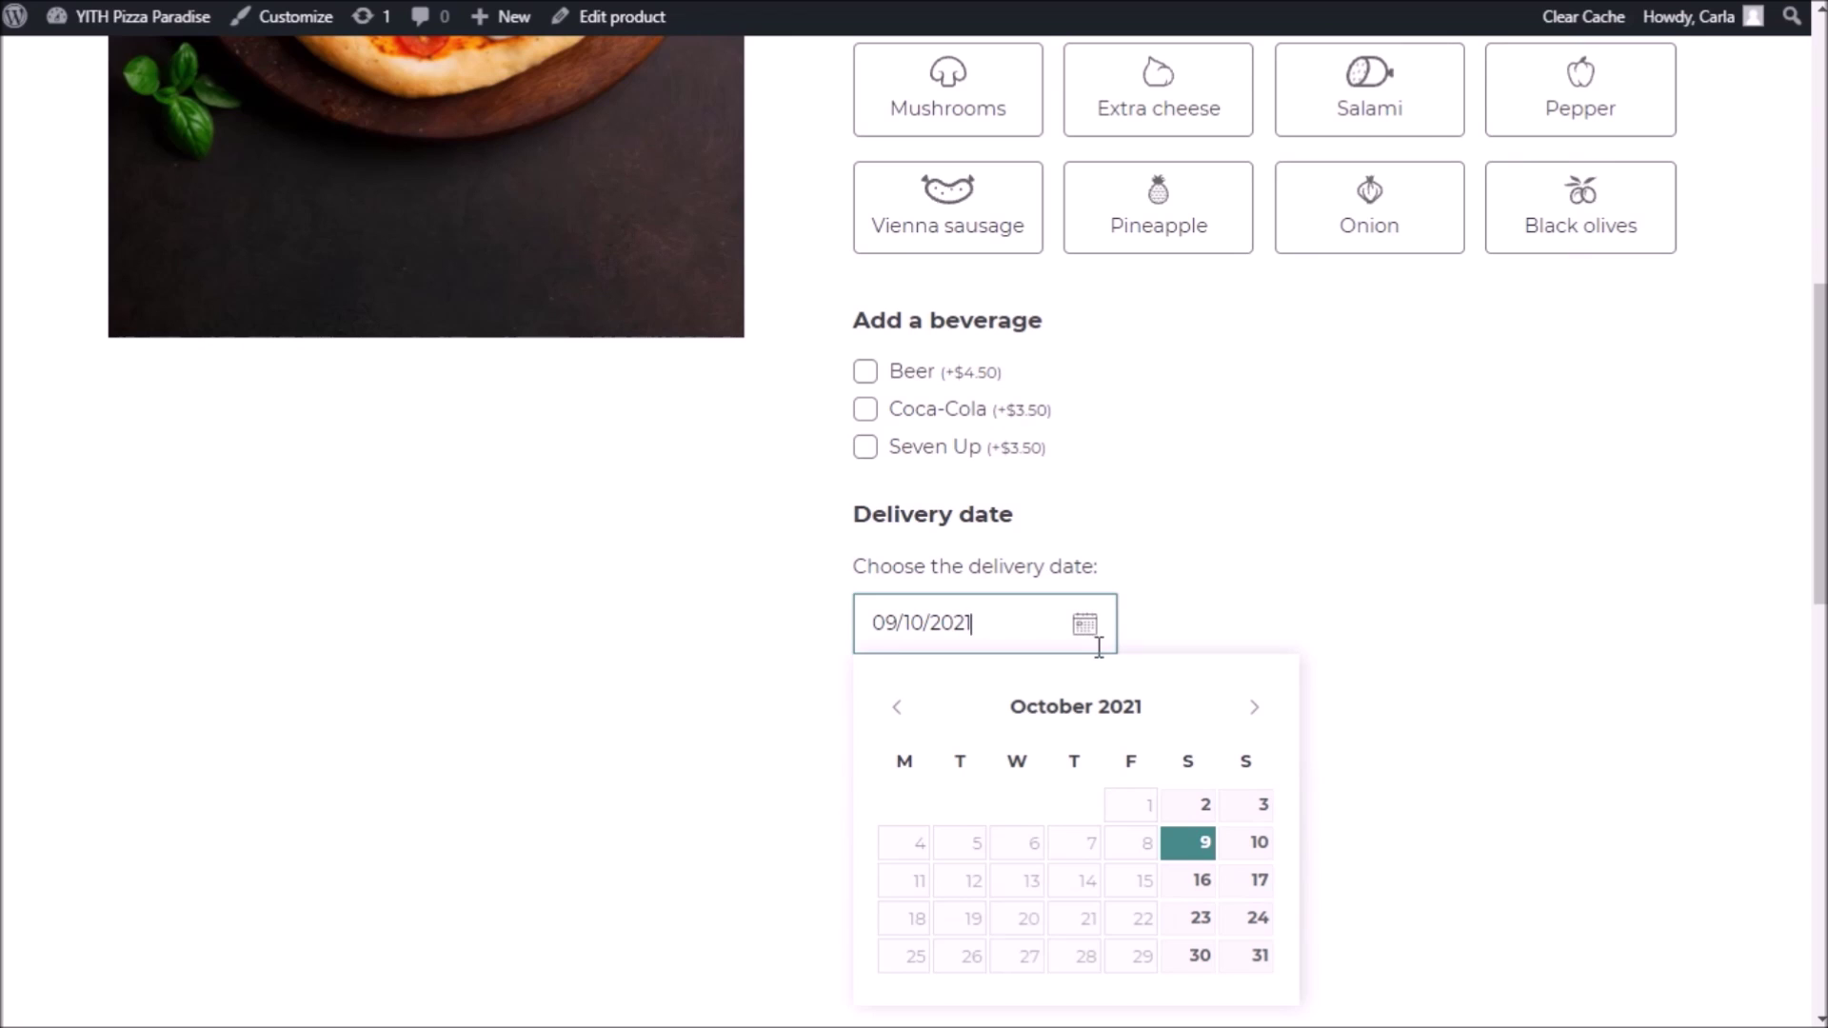
scroll(1186, 773, down, 1)
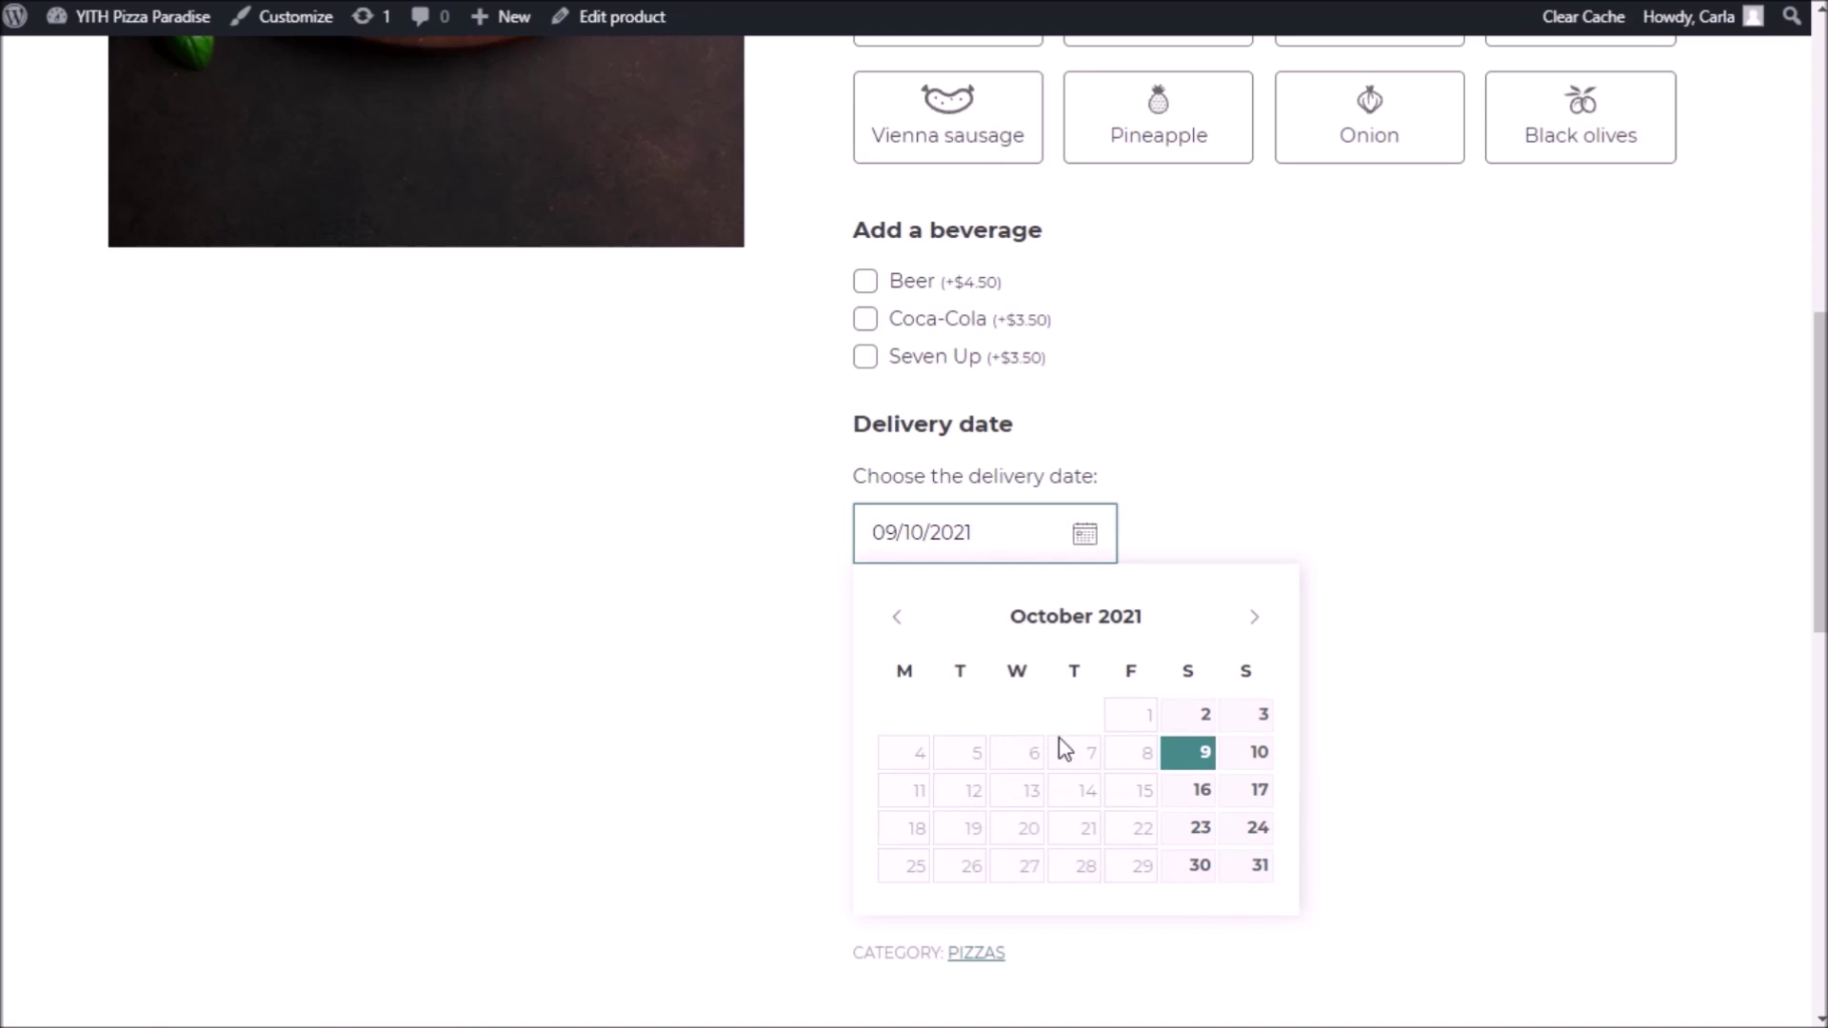
double_click(1133, 759)
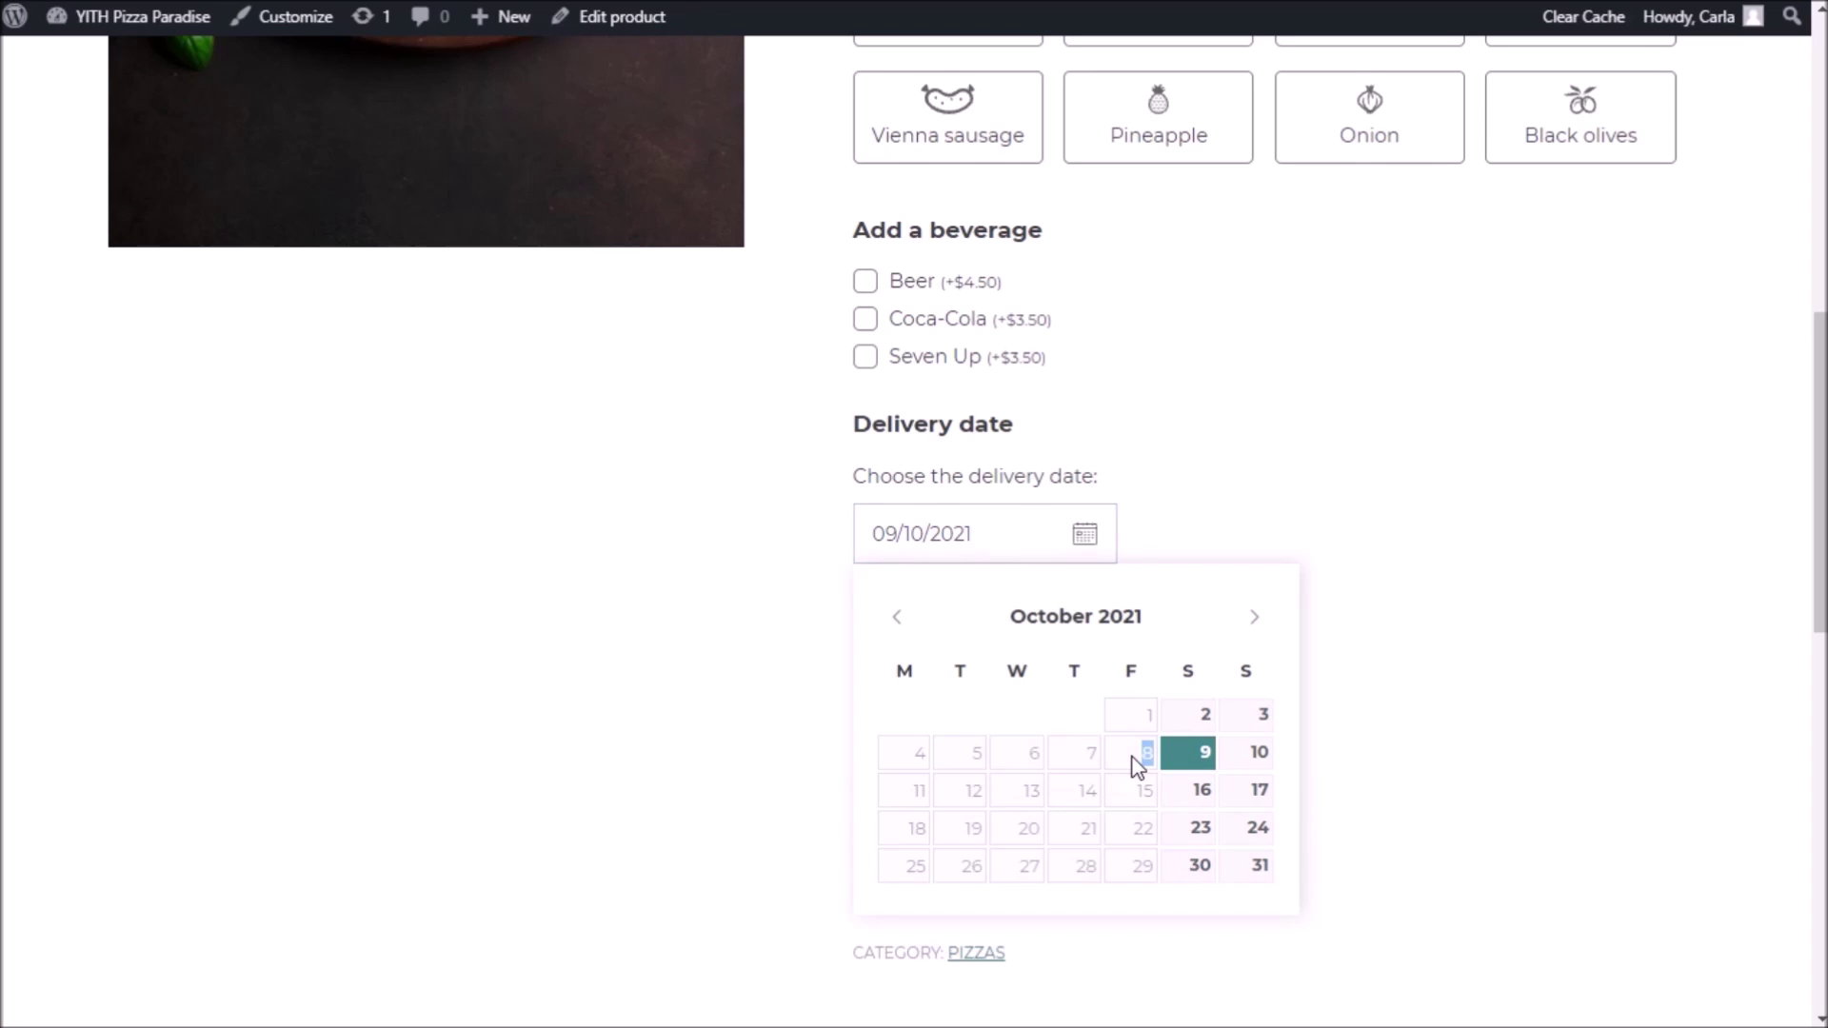
click(1190, 791)
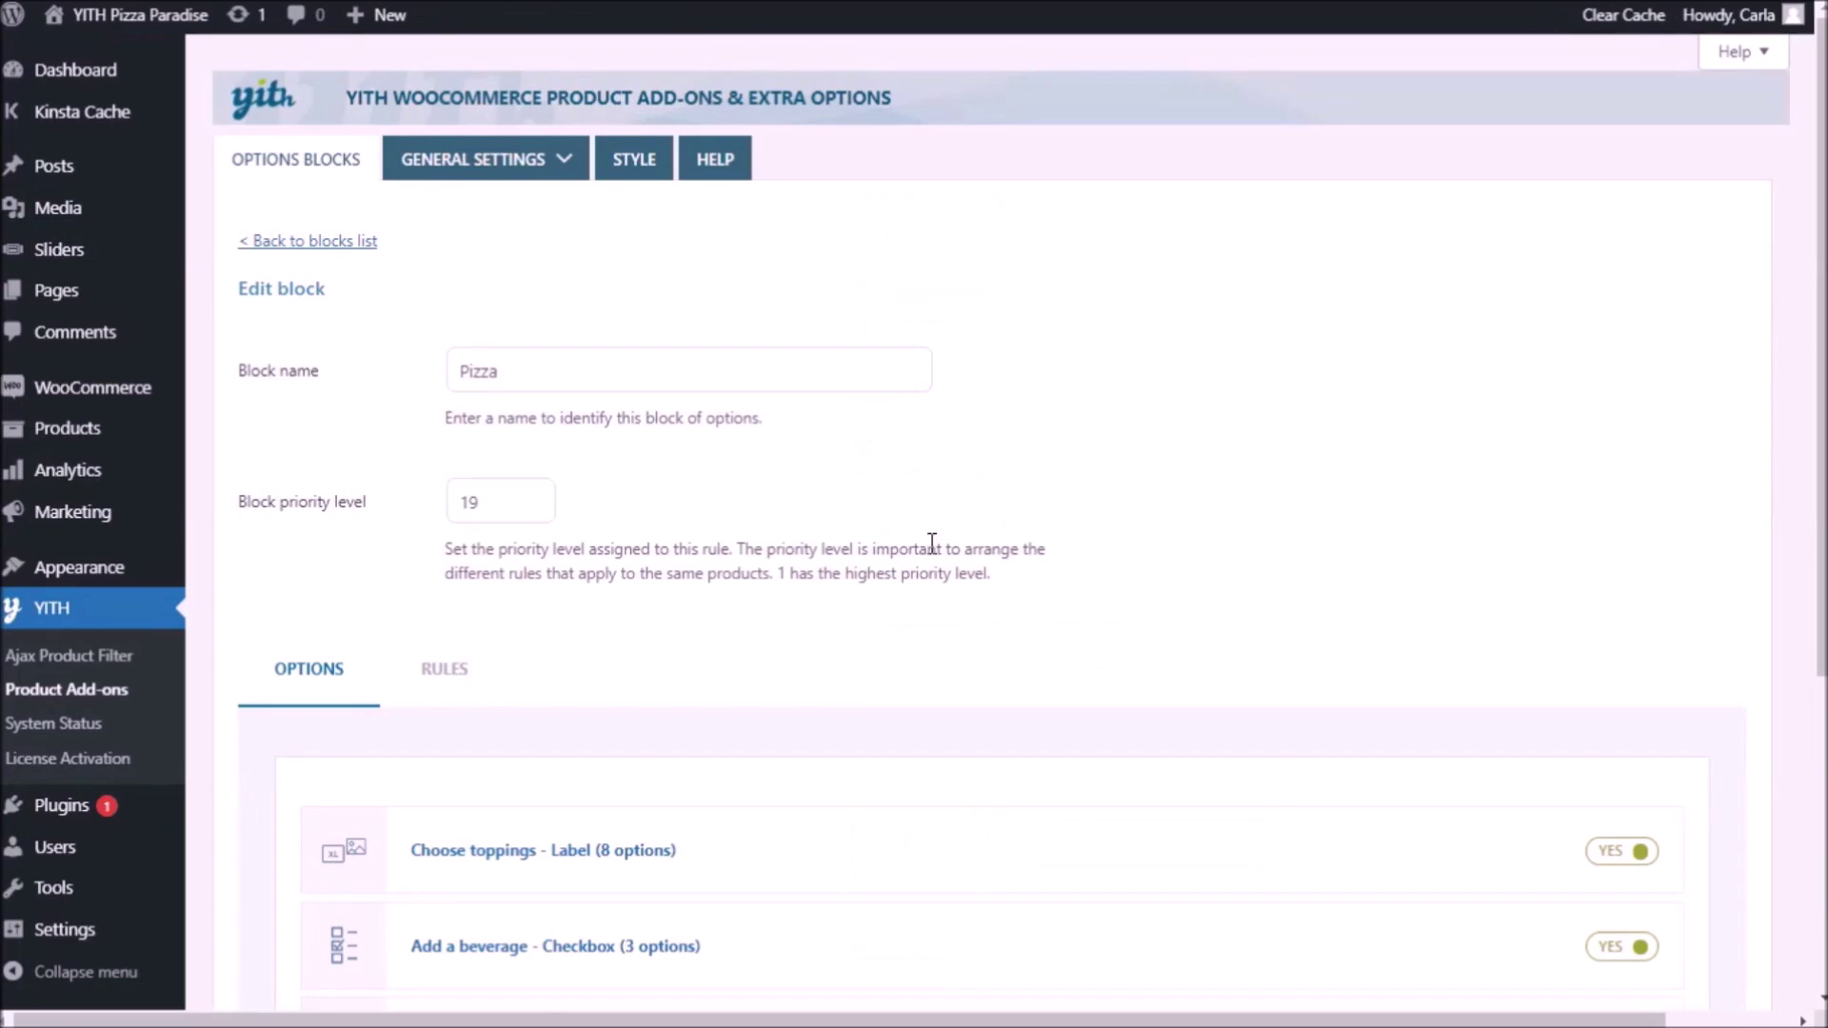
- Edit the Delivery date option and switch Show time selector to YES
scroll(934, 543, down, 5)
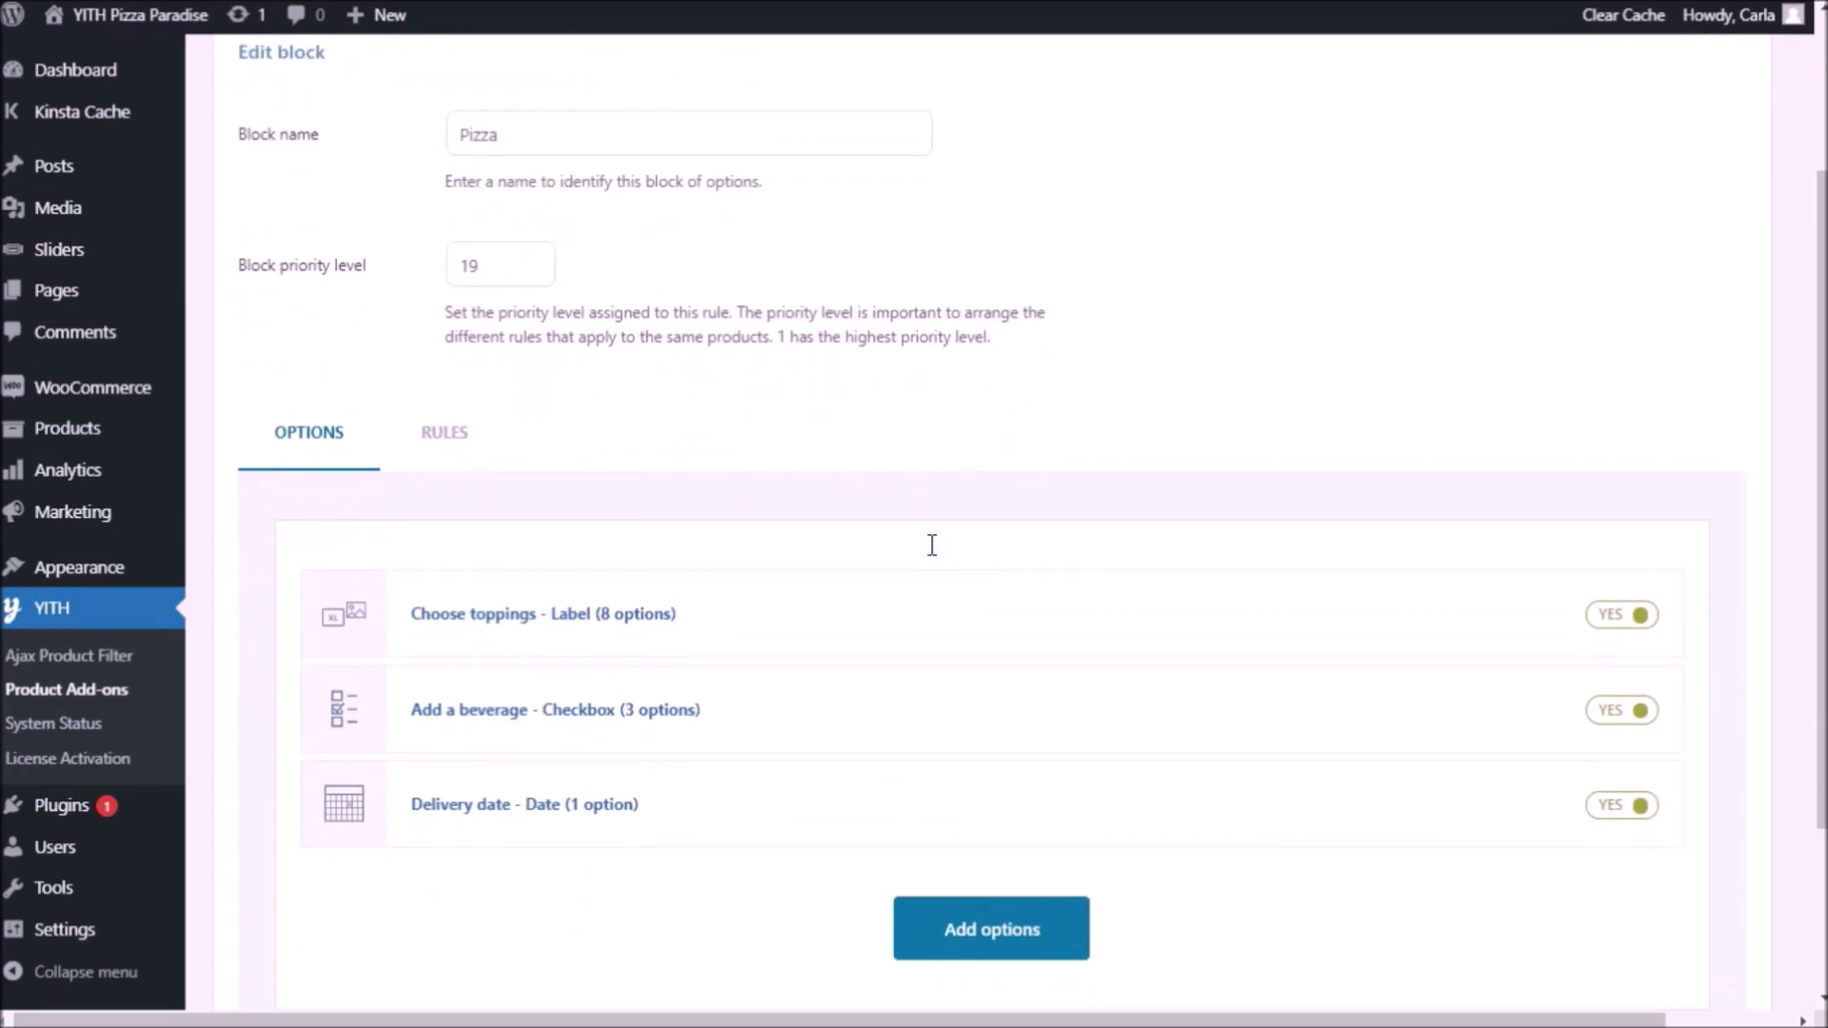
click(490, 601)
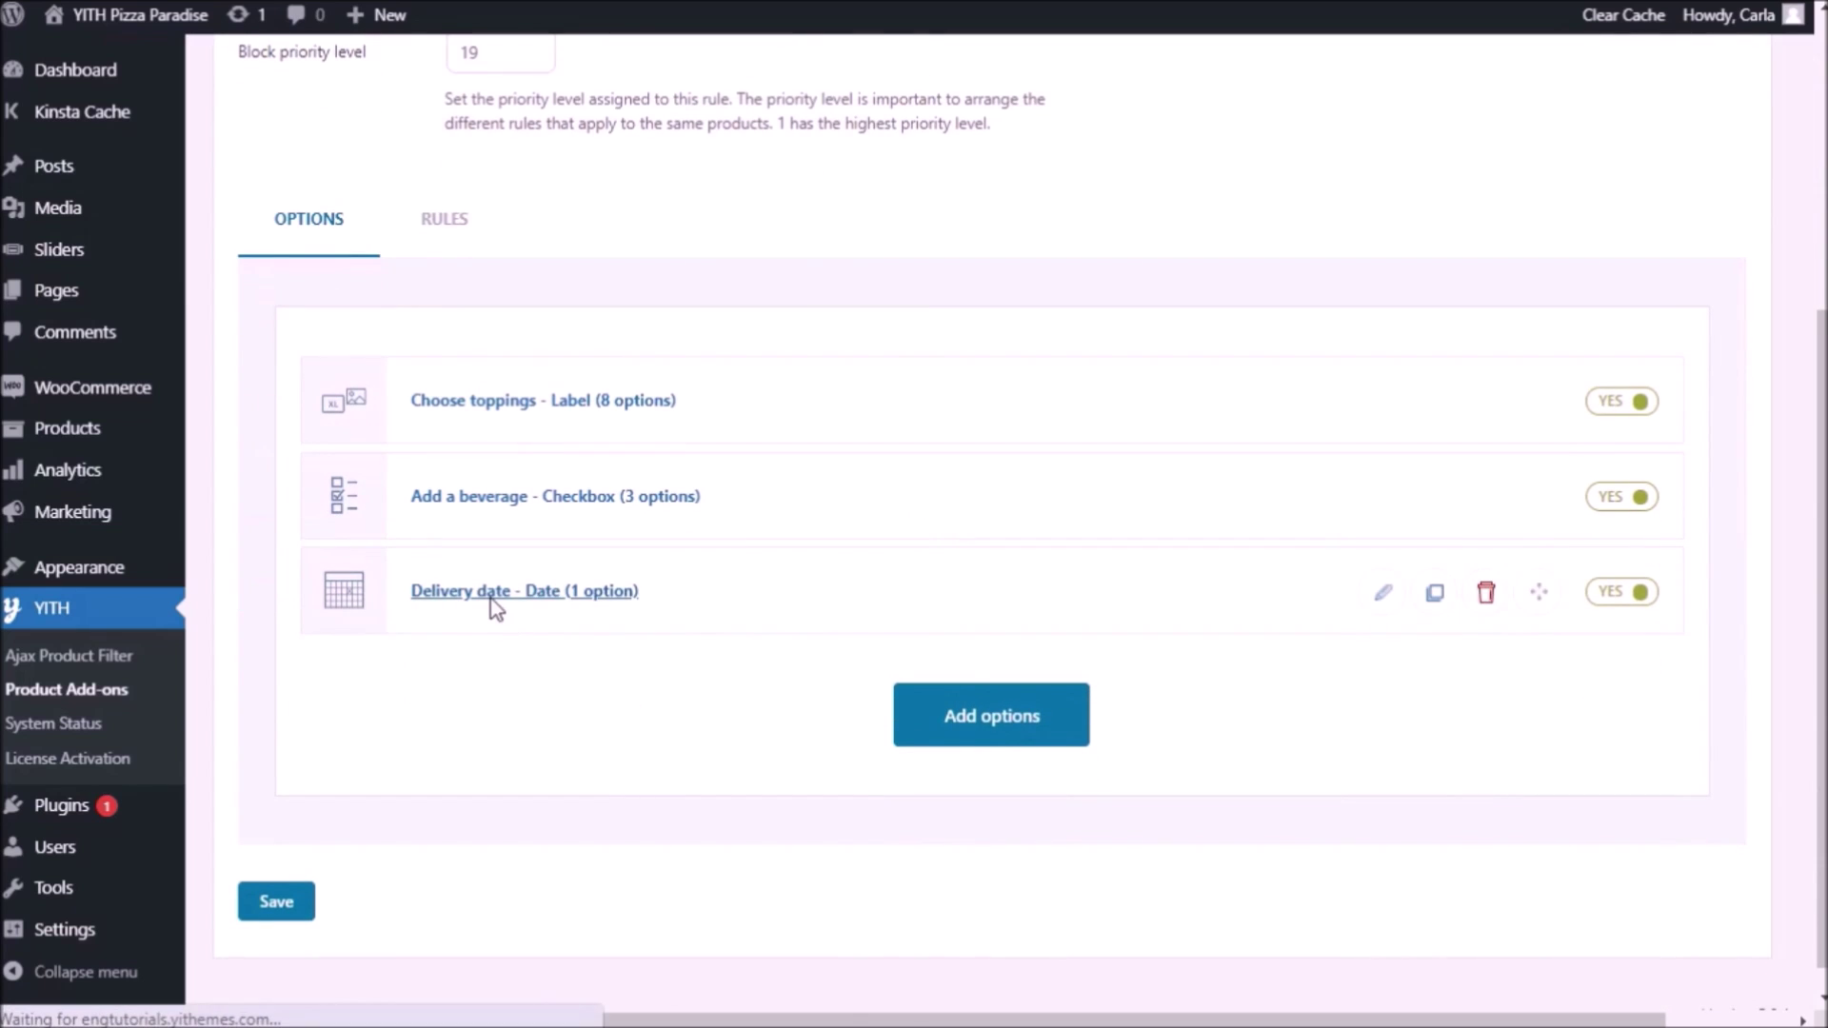
scroll(493, 610, down, 5)
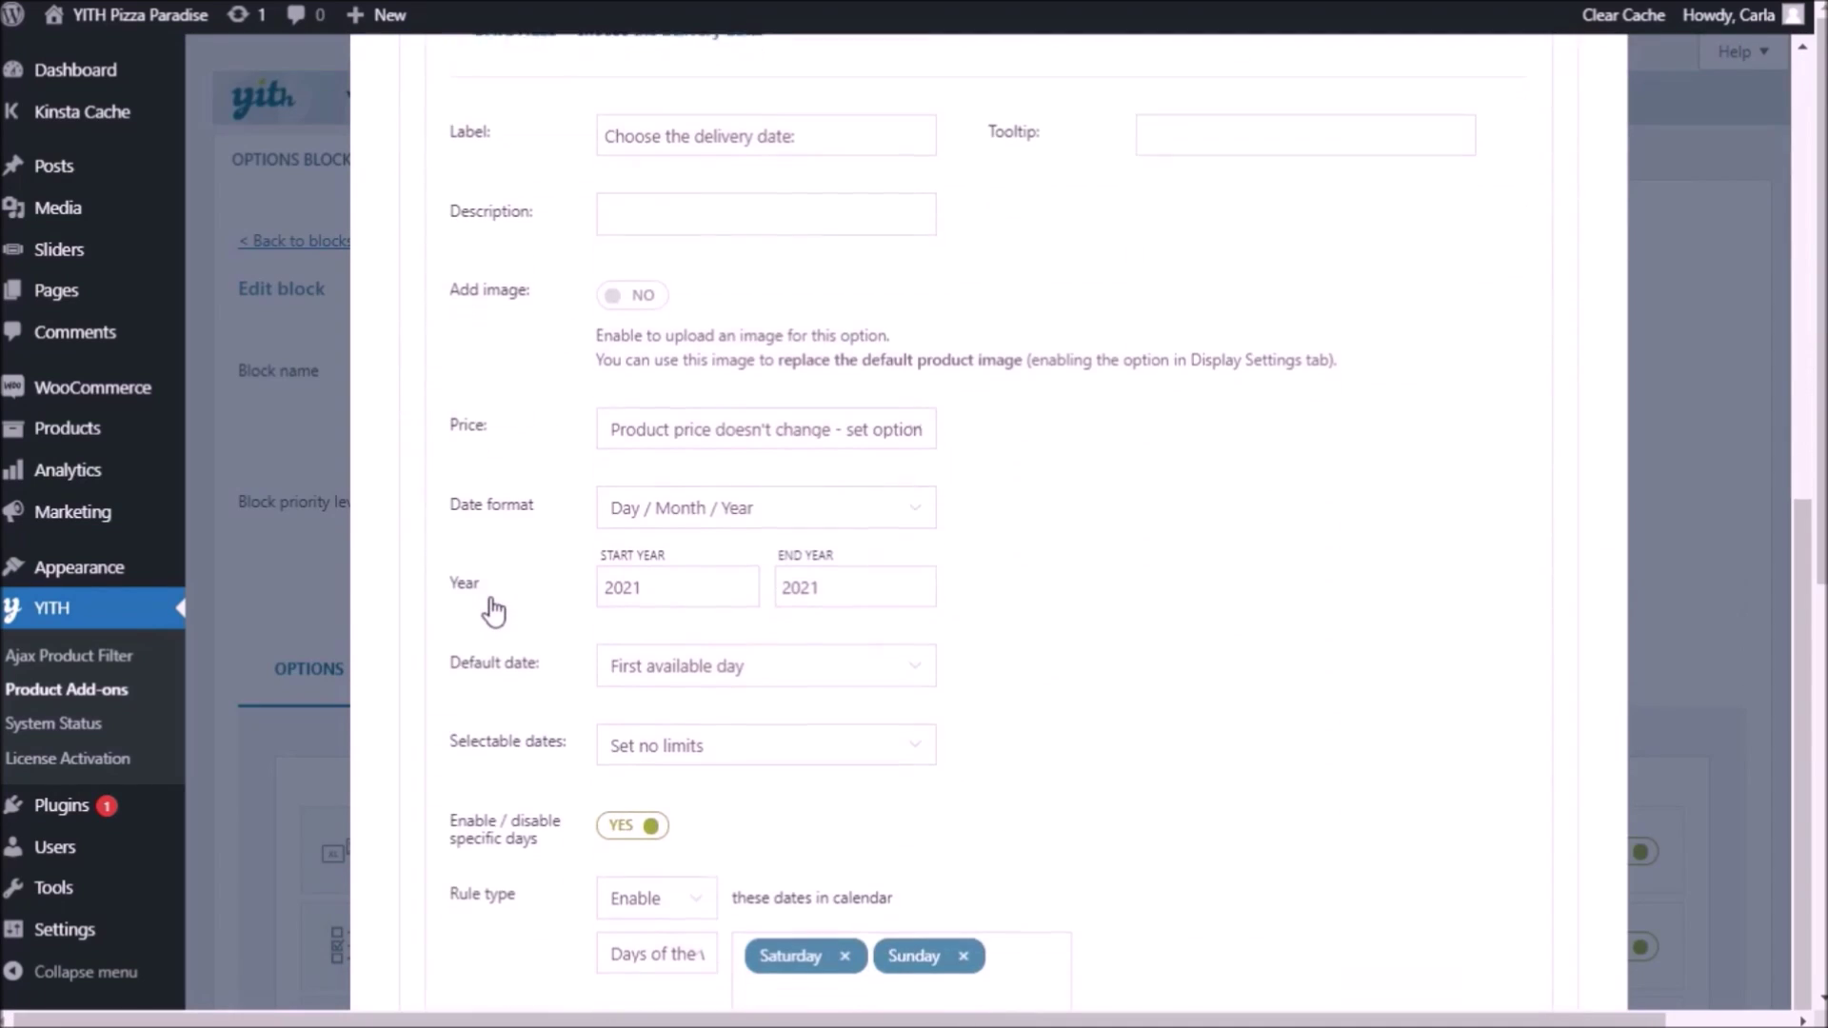
scroll(1000, 613, down, 6)
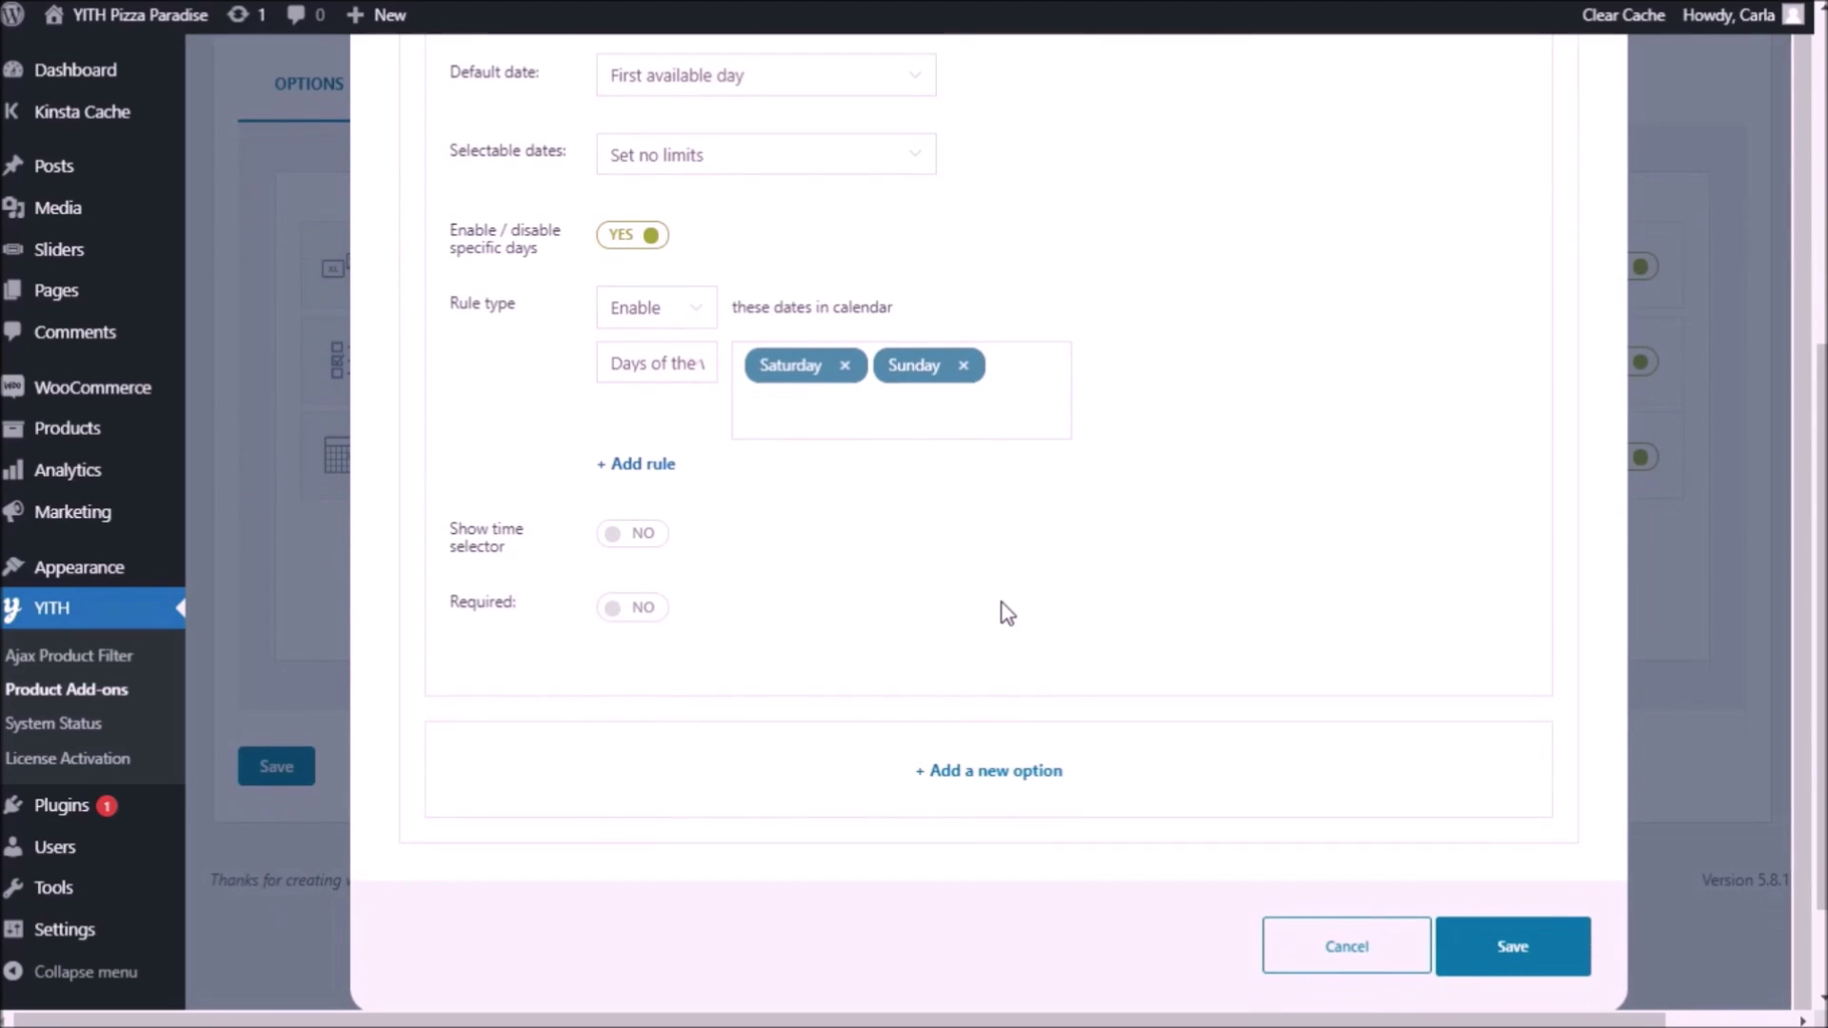
click(642, 550)
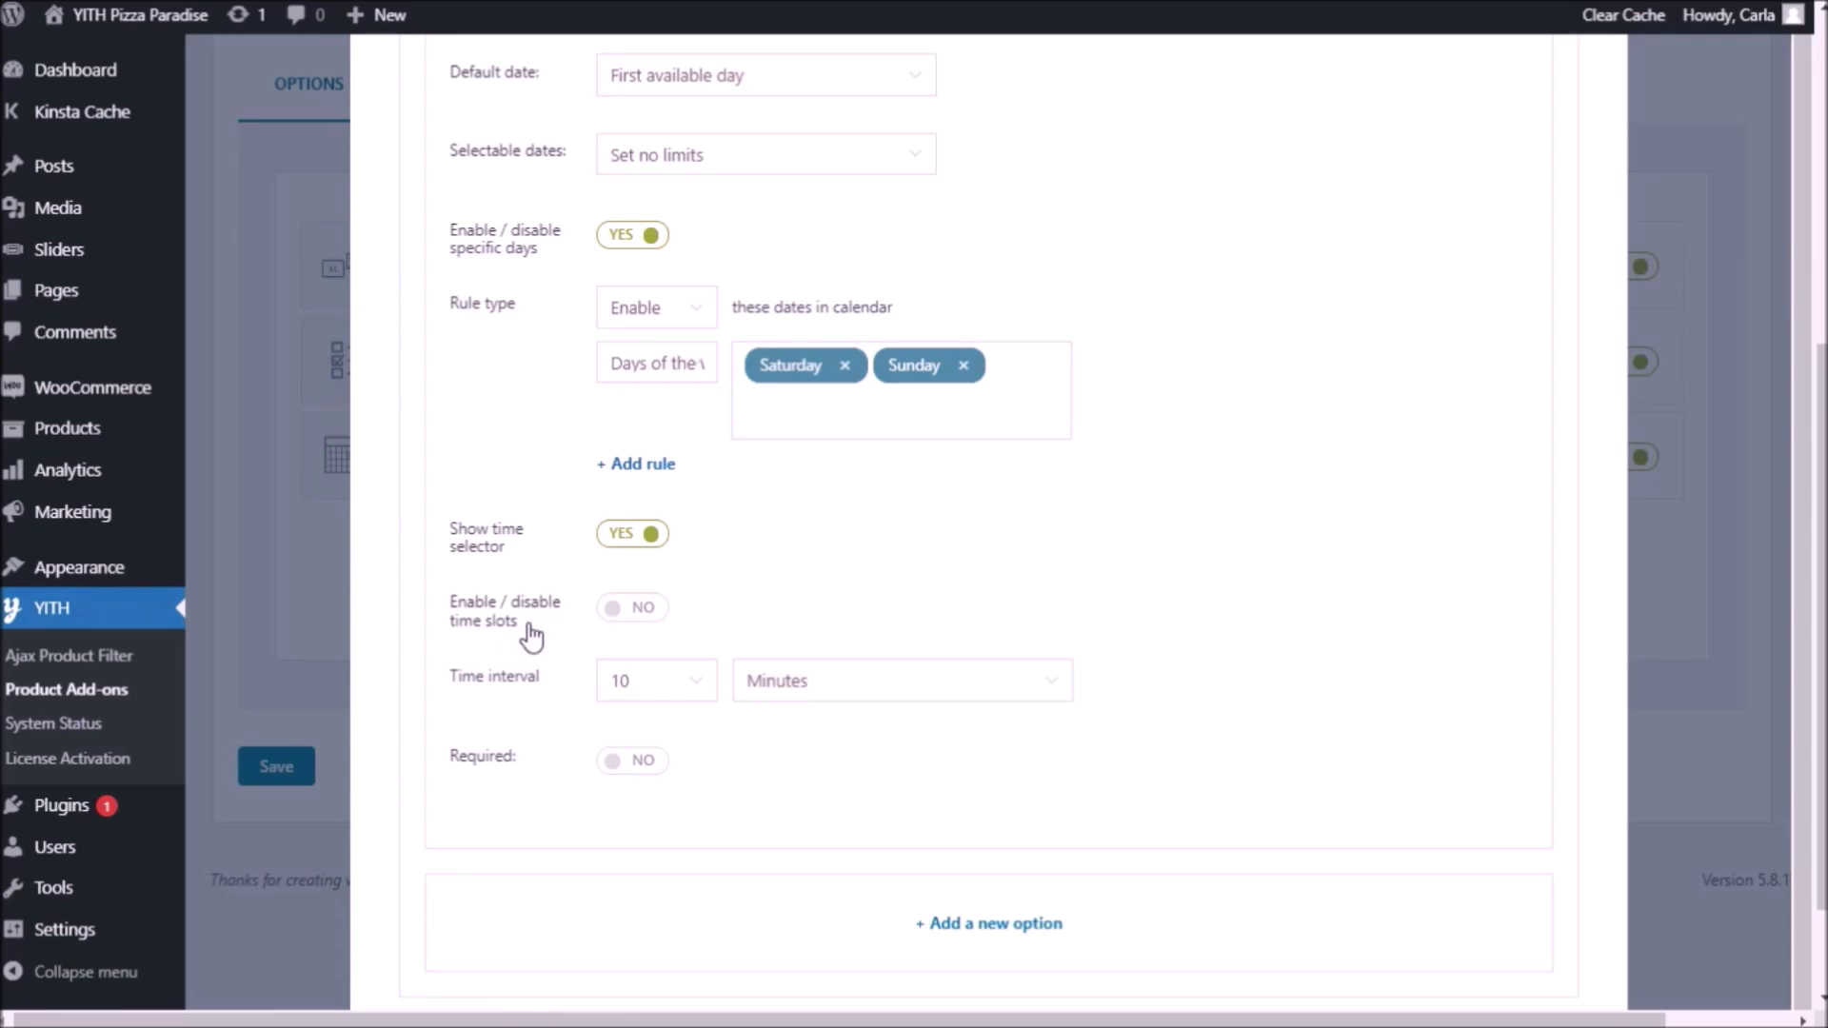
- Enable time slots for the Delivery date, keeping the rule type set to Enable
click(631, 610)
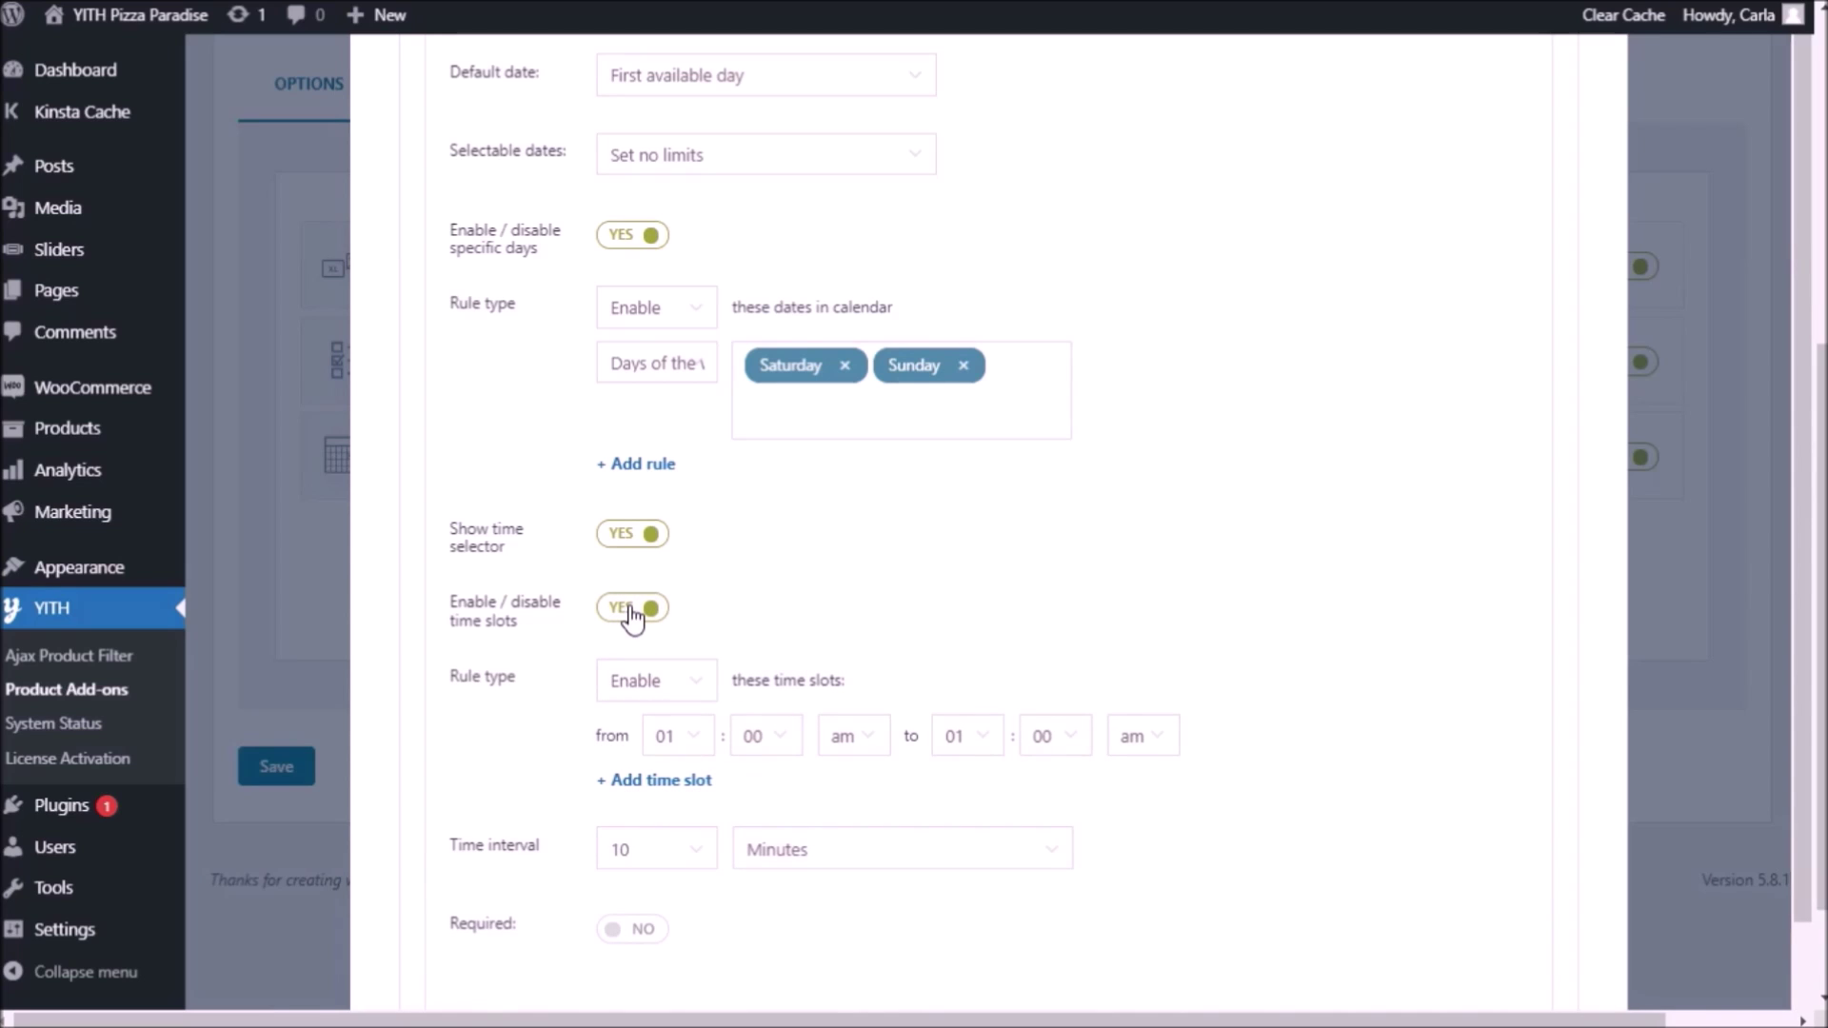
click(700, 682)
click(699, 716)
- Set the time slot range from 07:00 pm to 10:00 pm
click(692, 753)
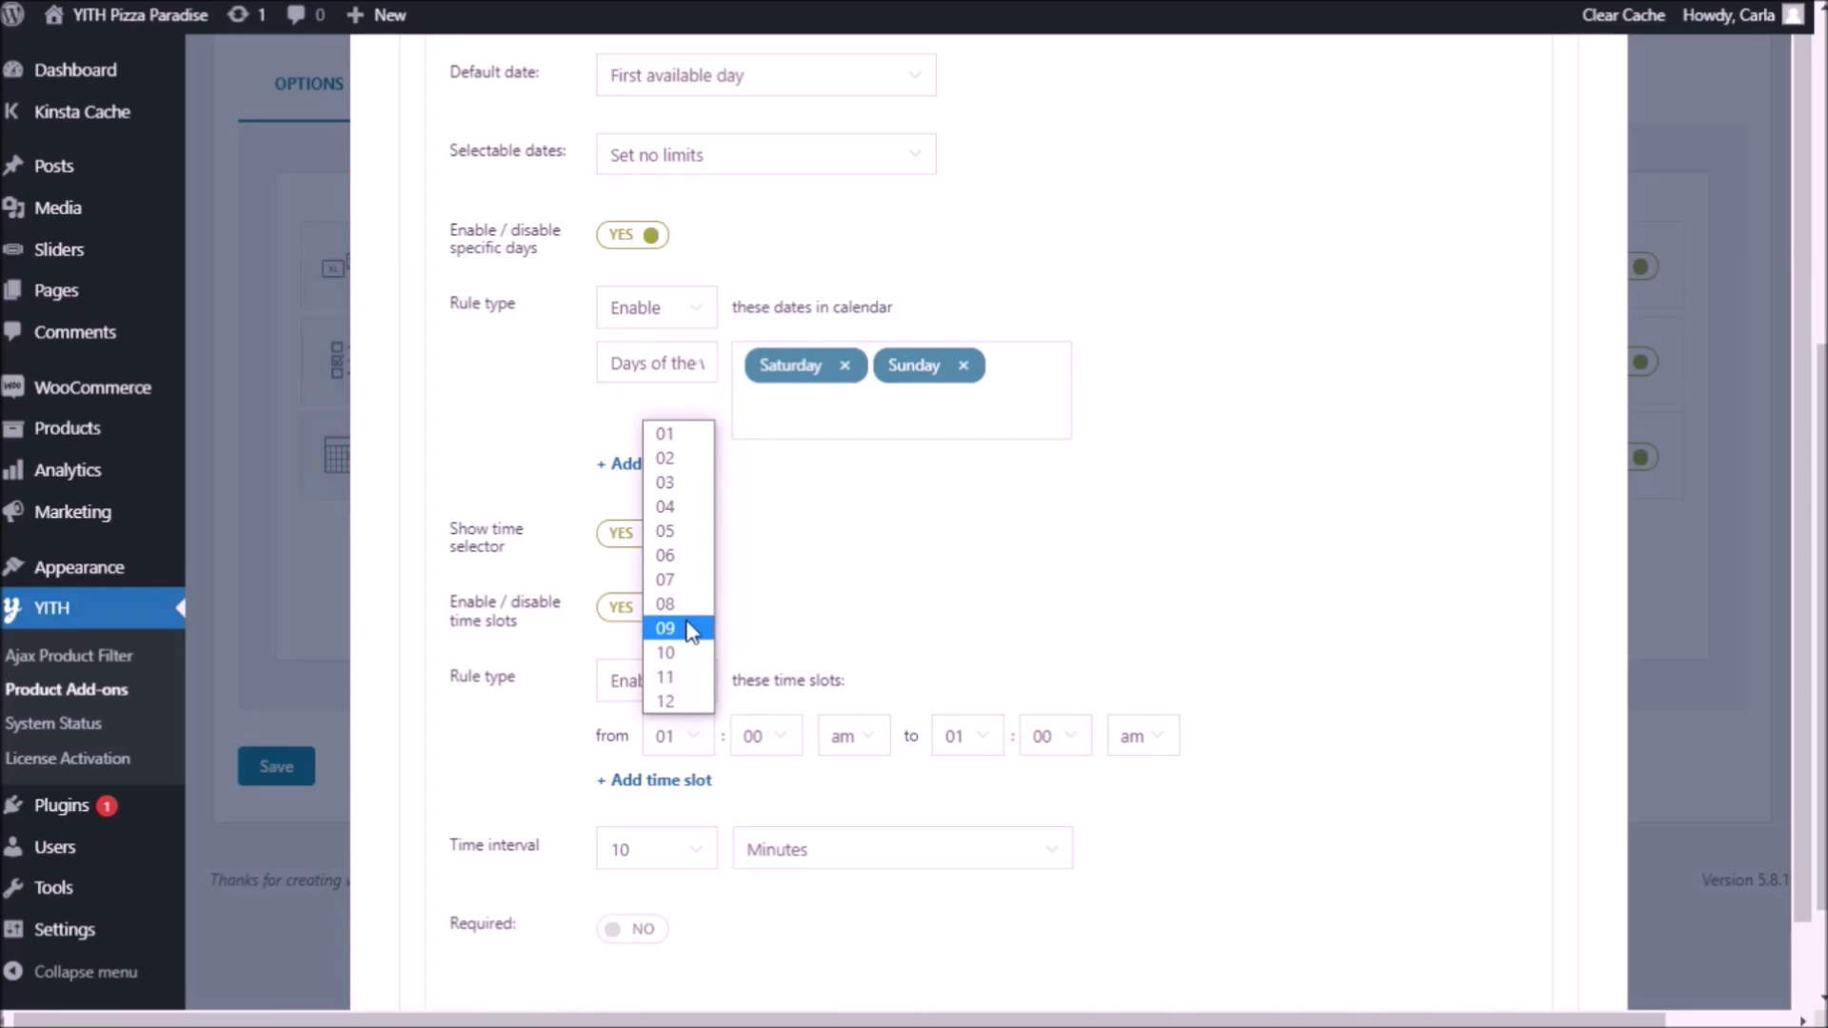
click(667, 575)
click(868, 759)
click(851, 793)
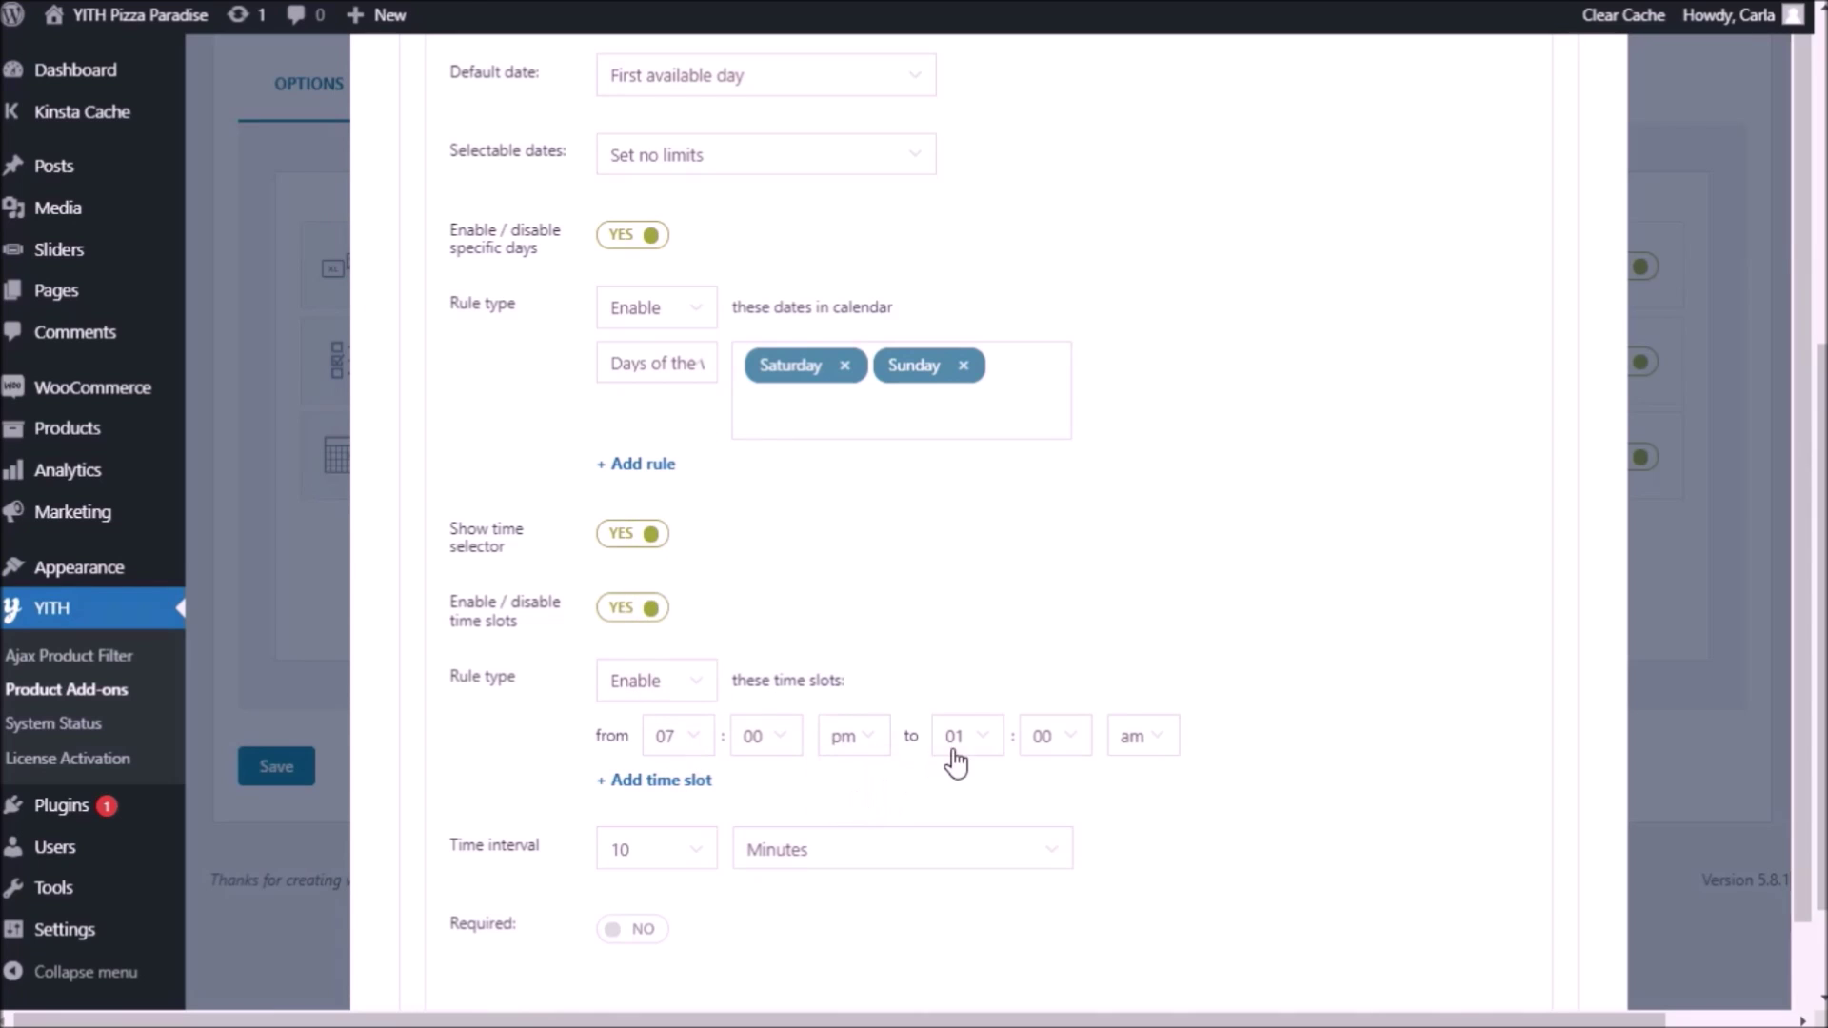
click(971, 752)
click(979, 666)
click(1128, 740)
click(1147, 797)
- Give the Delivery date option a 30-minute time interval and save it
scroll(857, 895, down, 3)
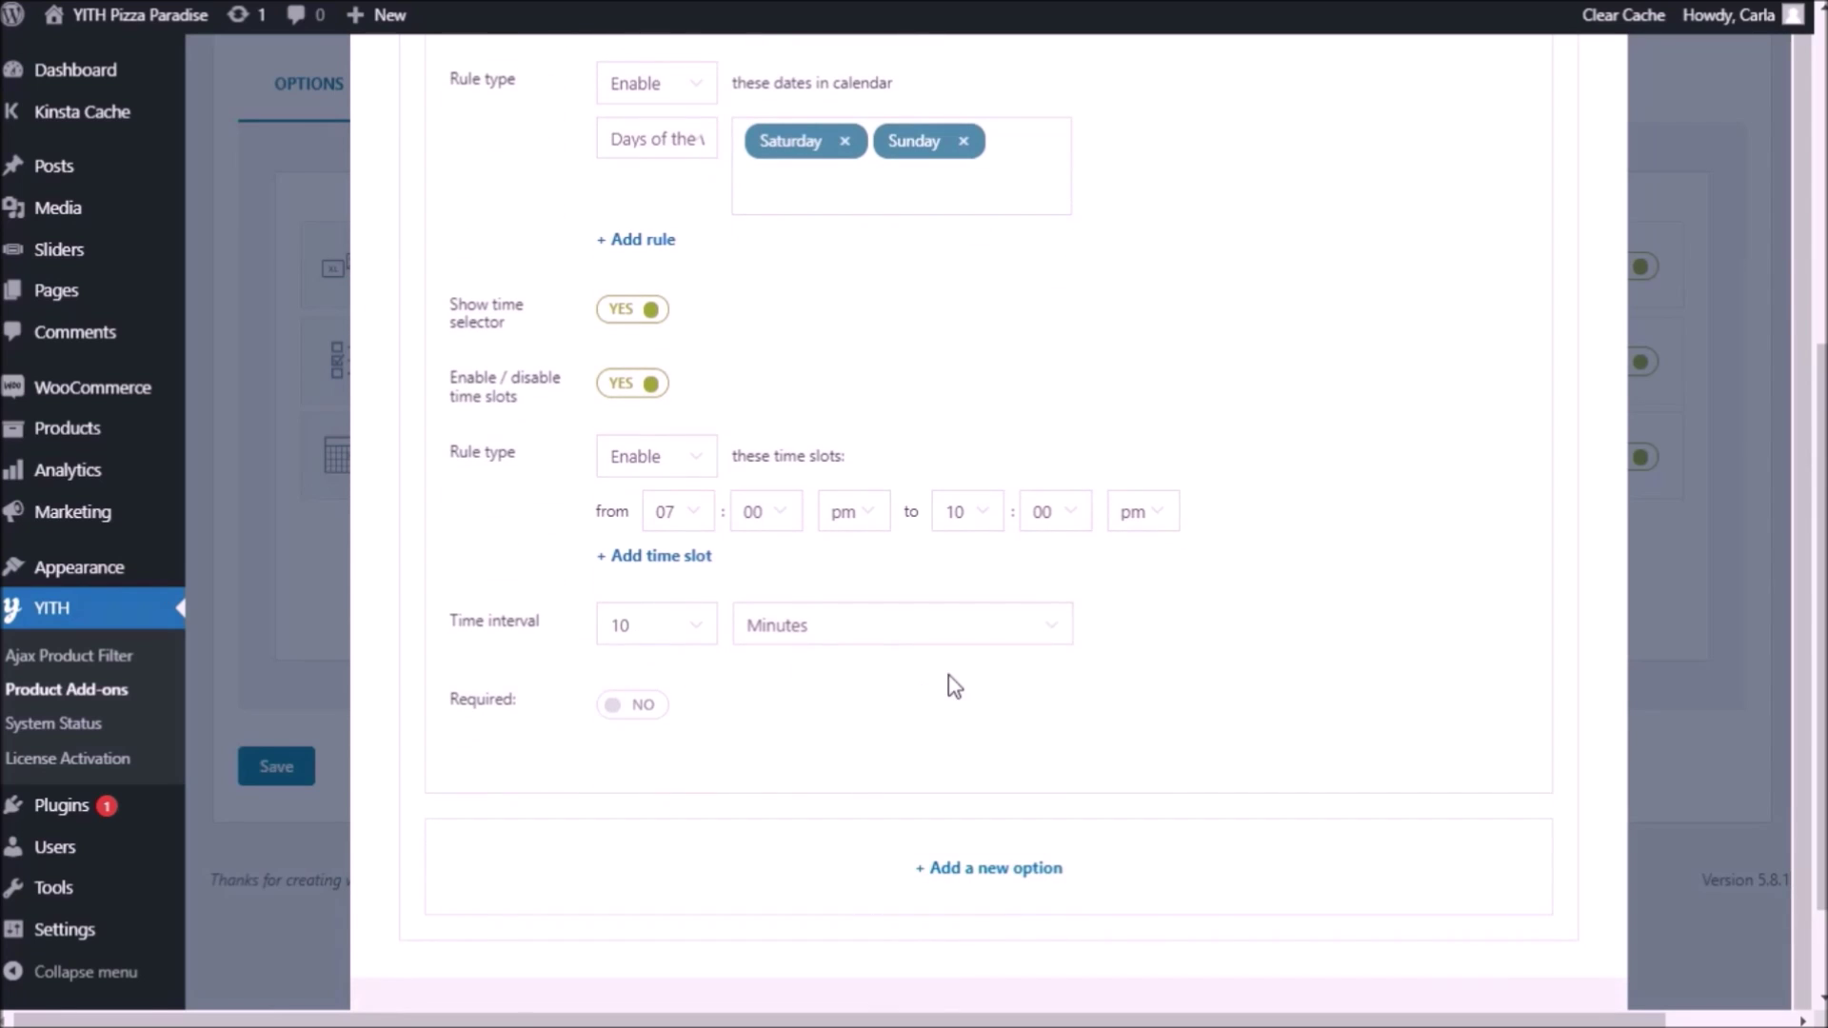
click(706, 633)
drag(700, 375, 722, 581)
click(898, 636)
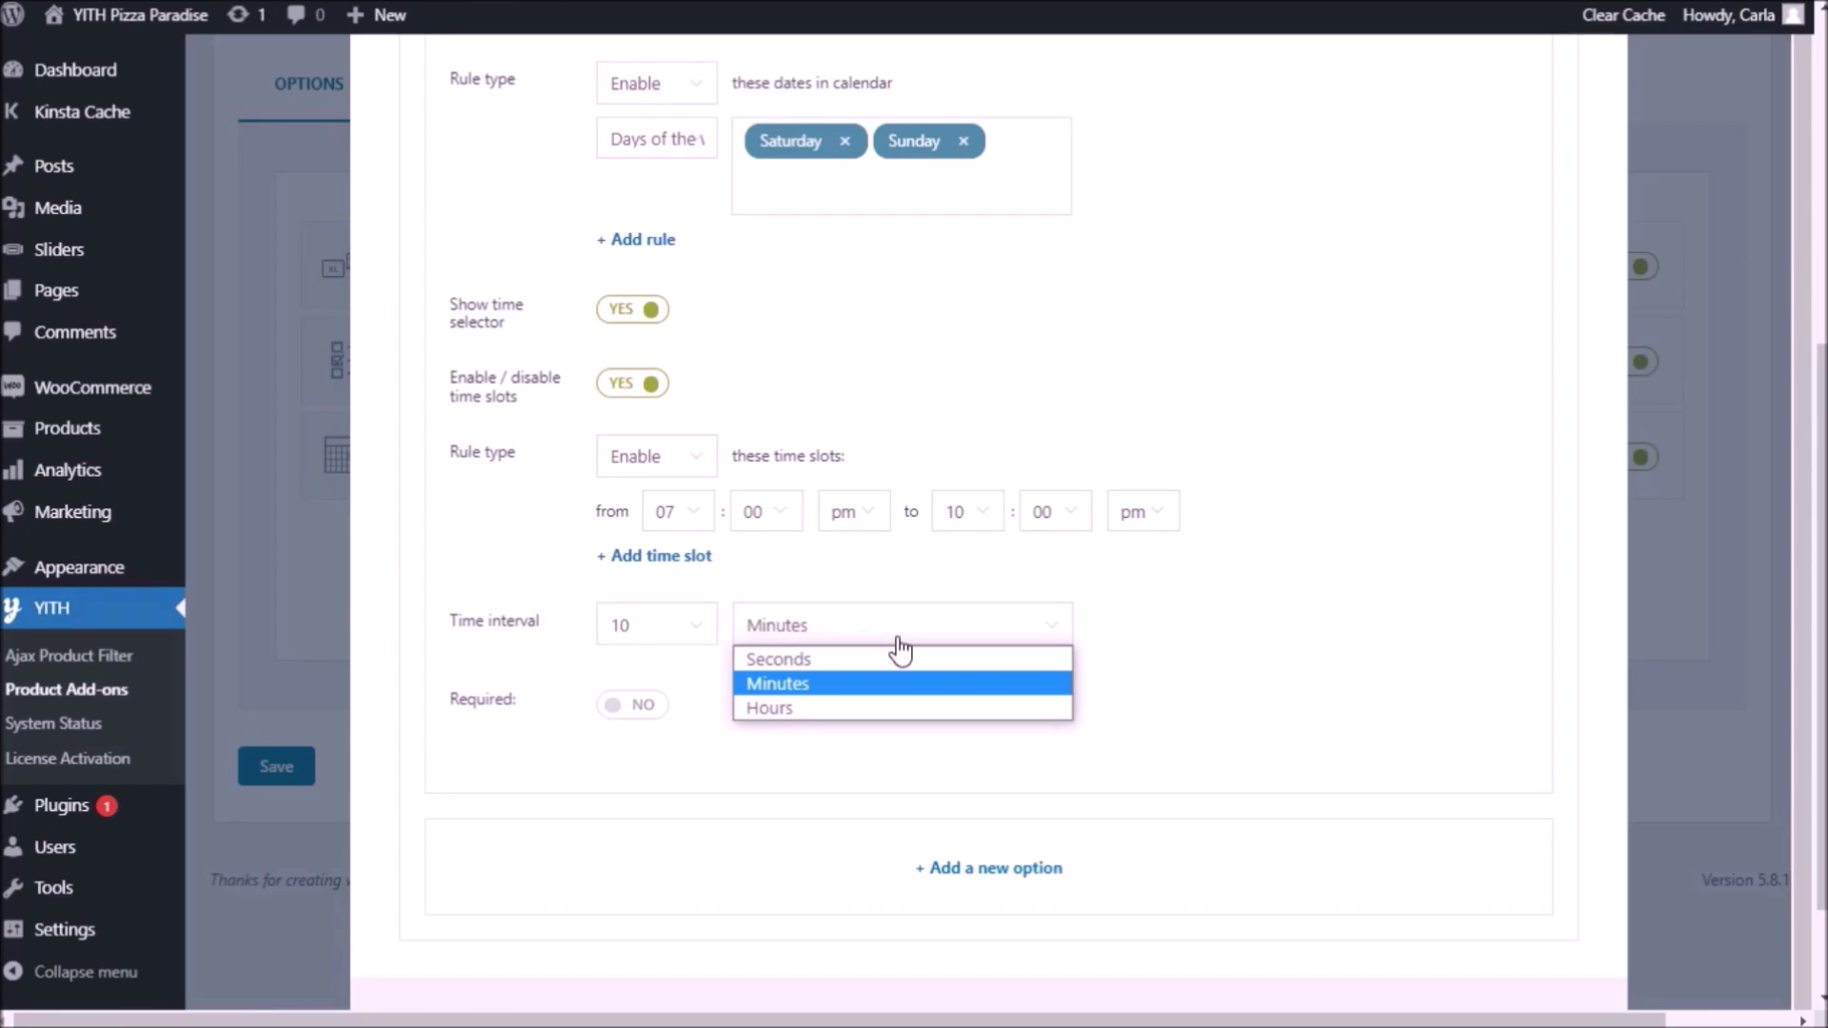
click(698, 636)
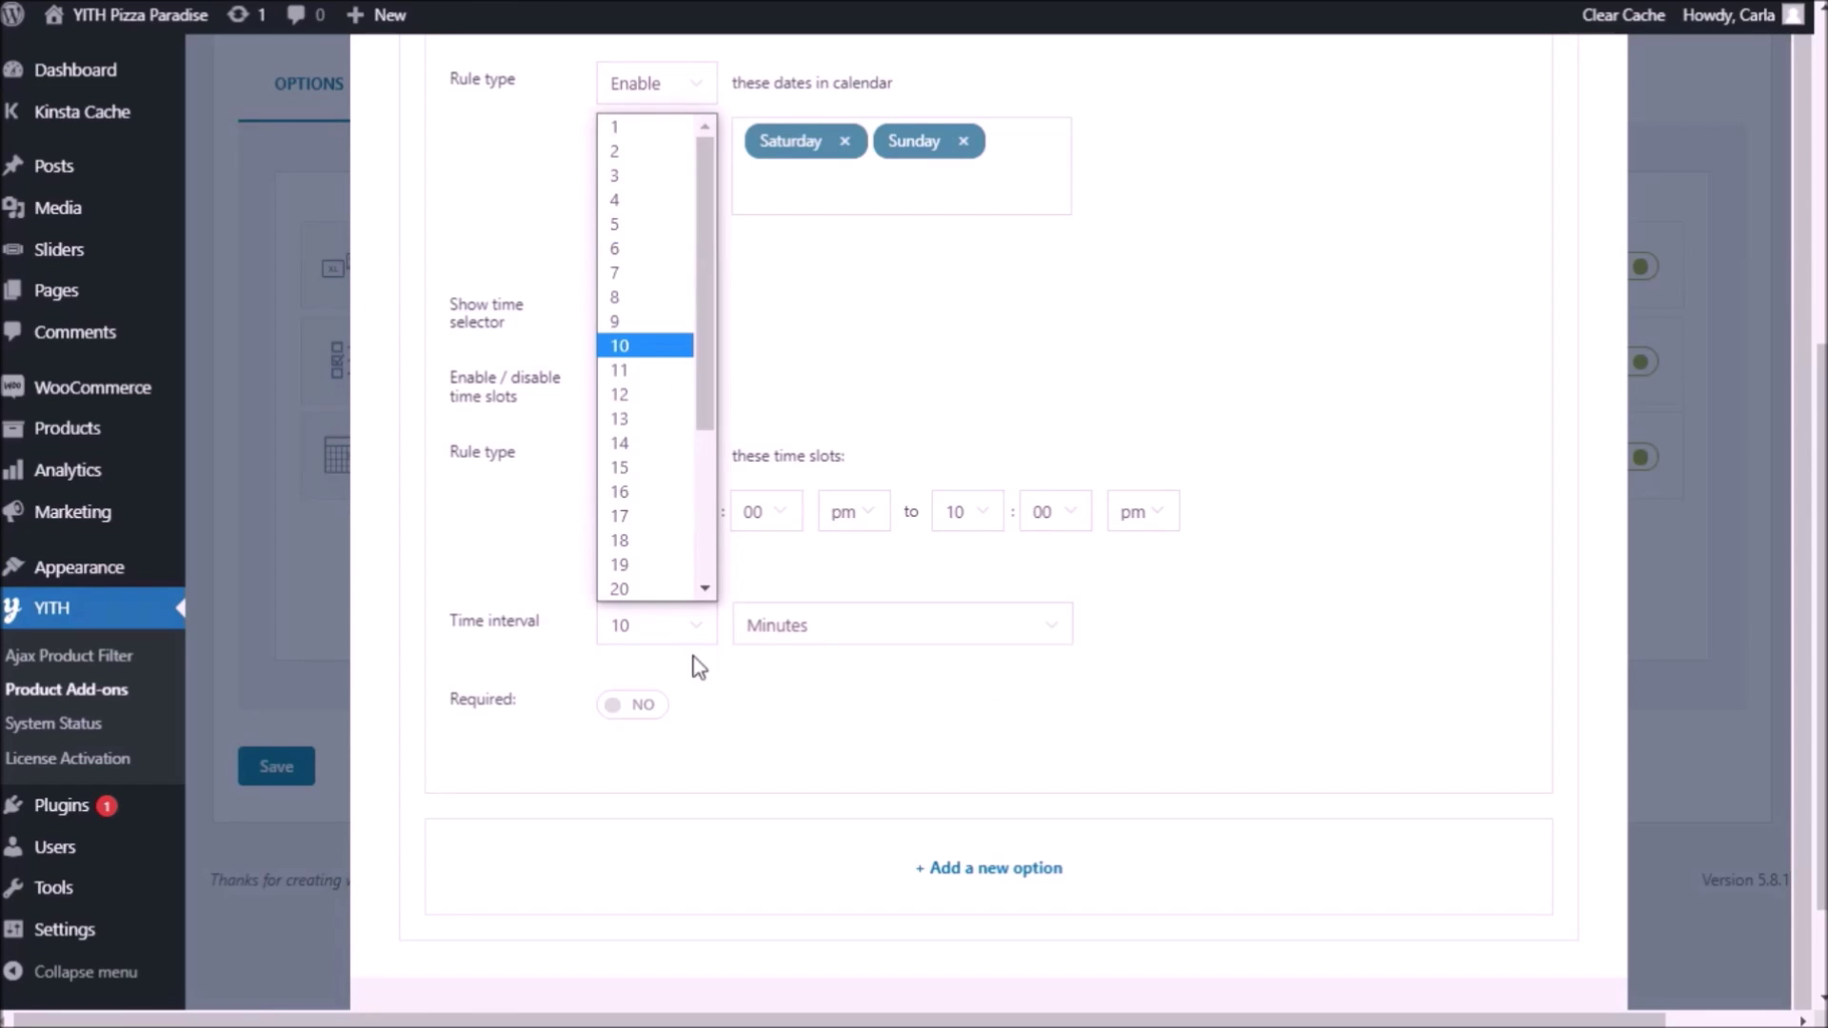
scroll(677, 392, down, 3)
click(665, 610)
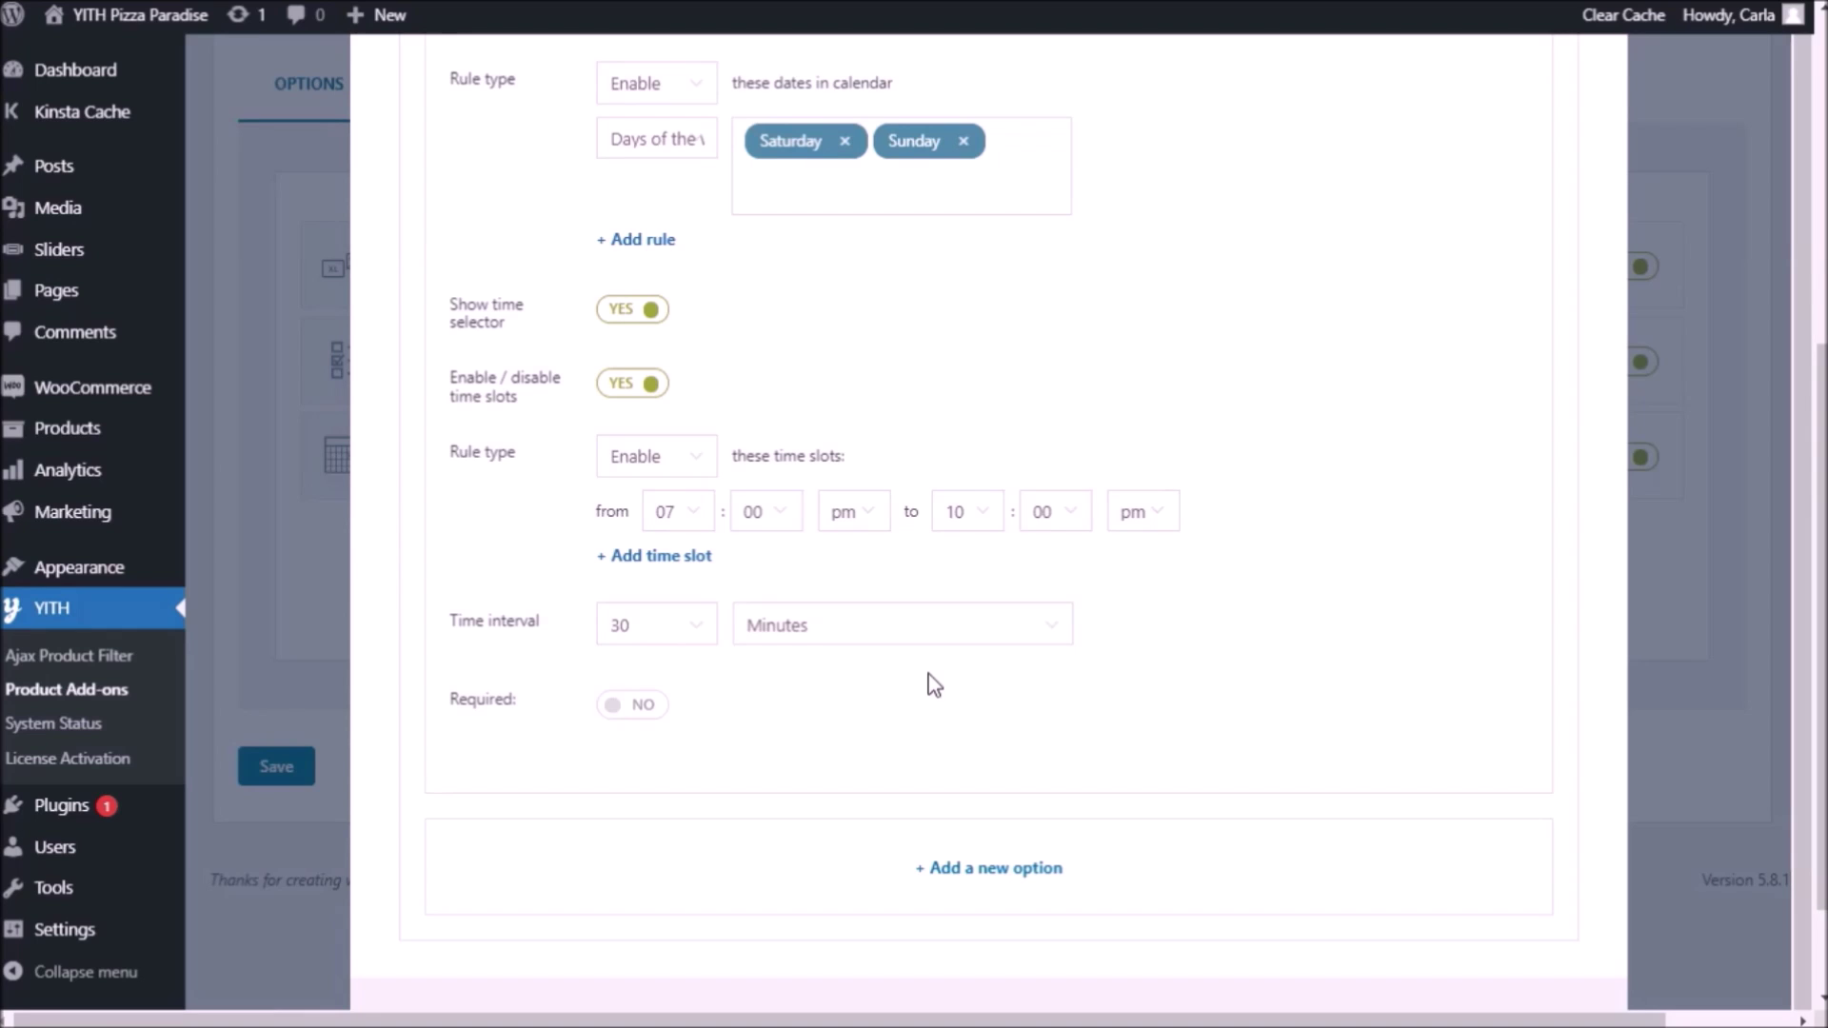
scroll(934, 684, down, 2)
click(1571, 967)
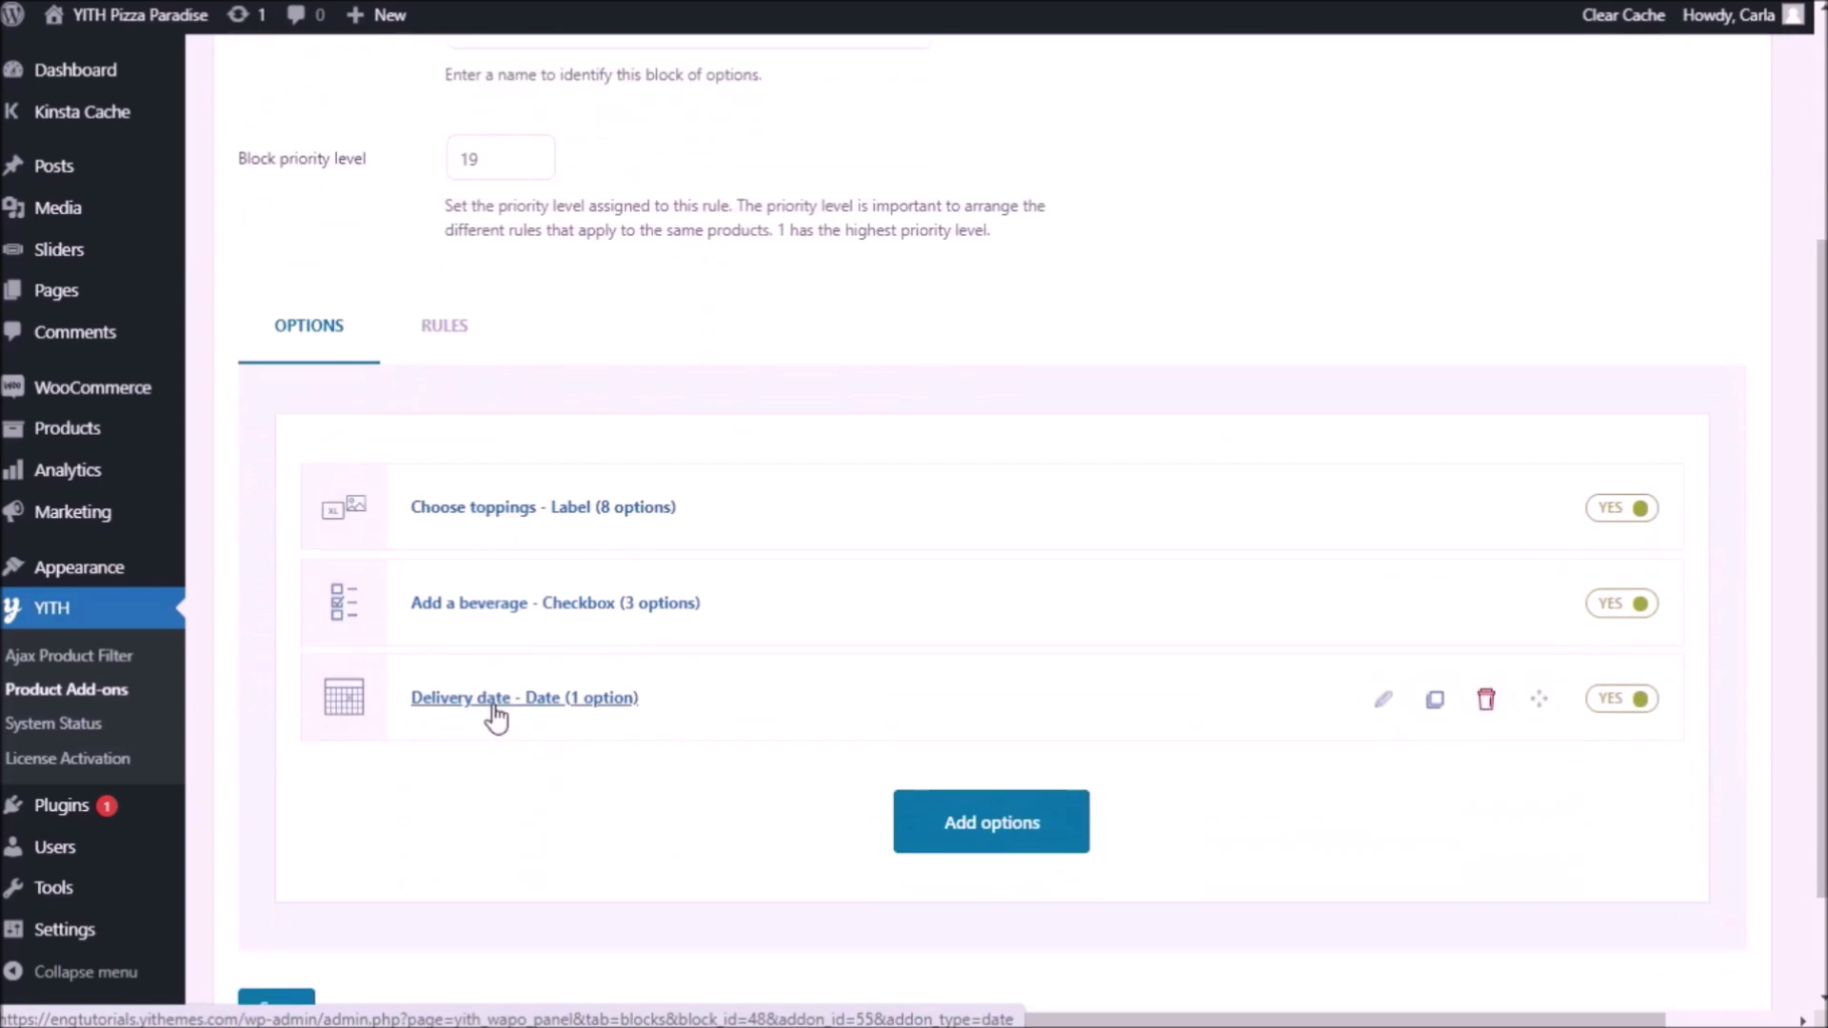
- Save the Pizza options block, then open the pizza's delivery date-and-time picker on the product page
scroll(497, 711, down, 2)
click(279, 876)
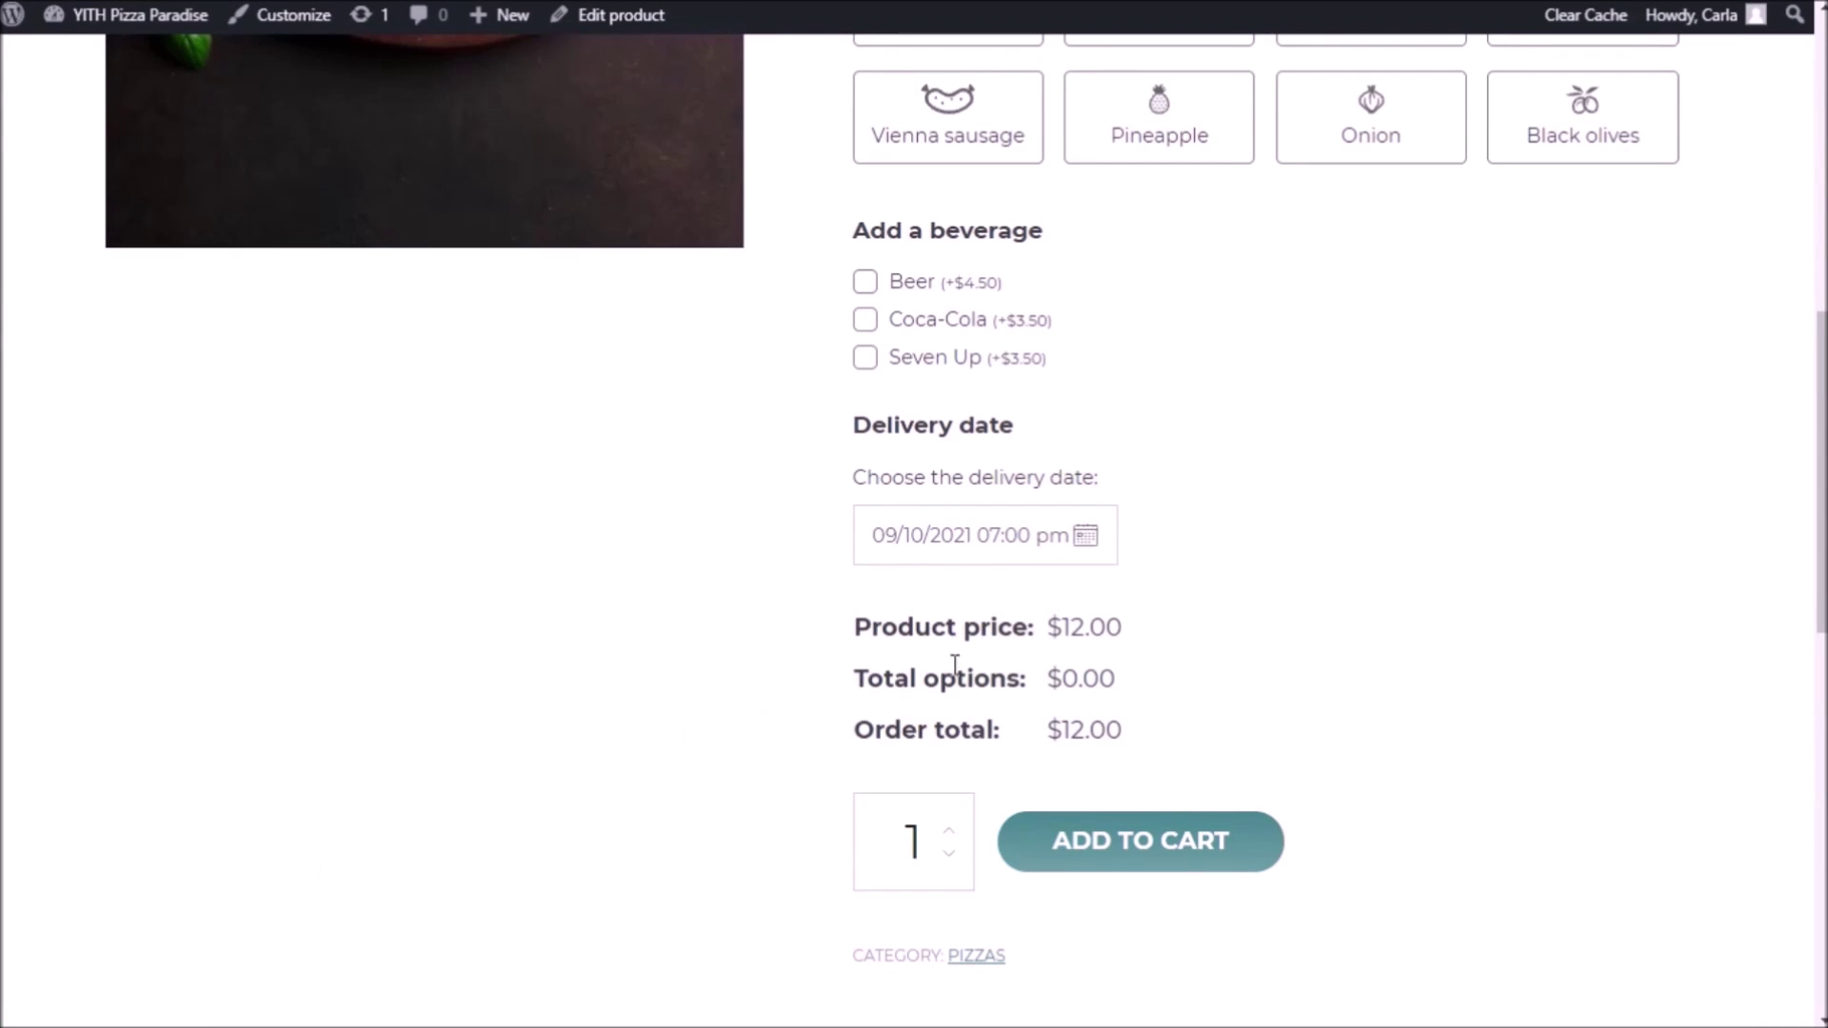
click(1089, 539)
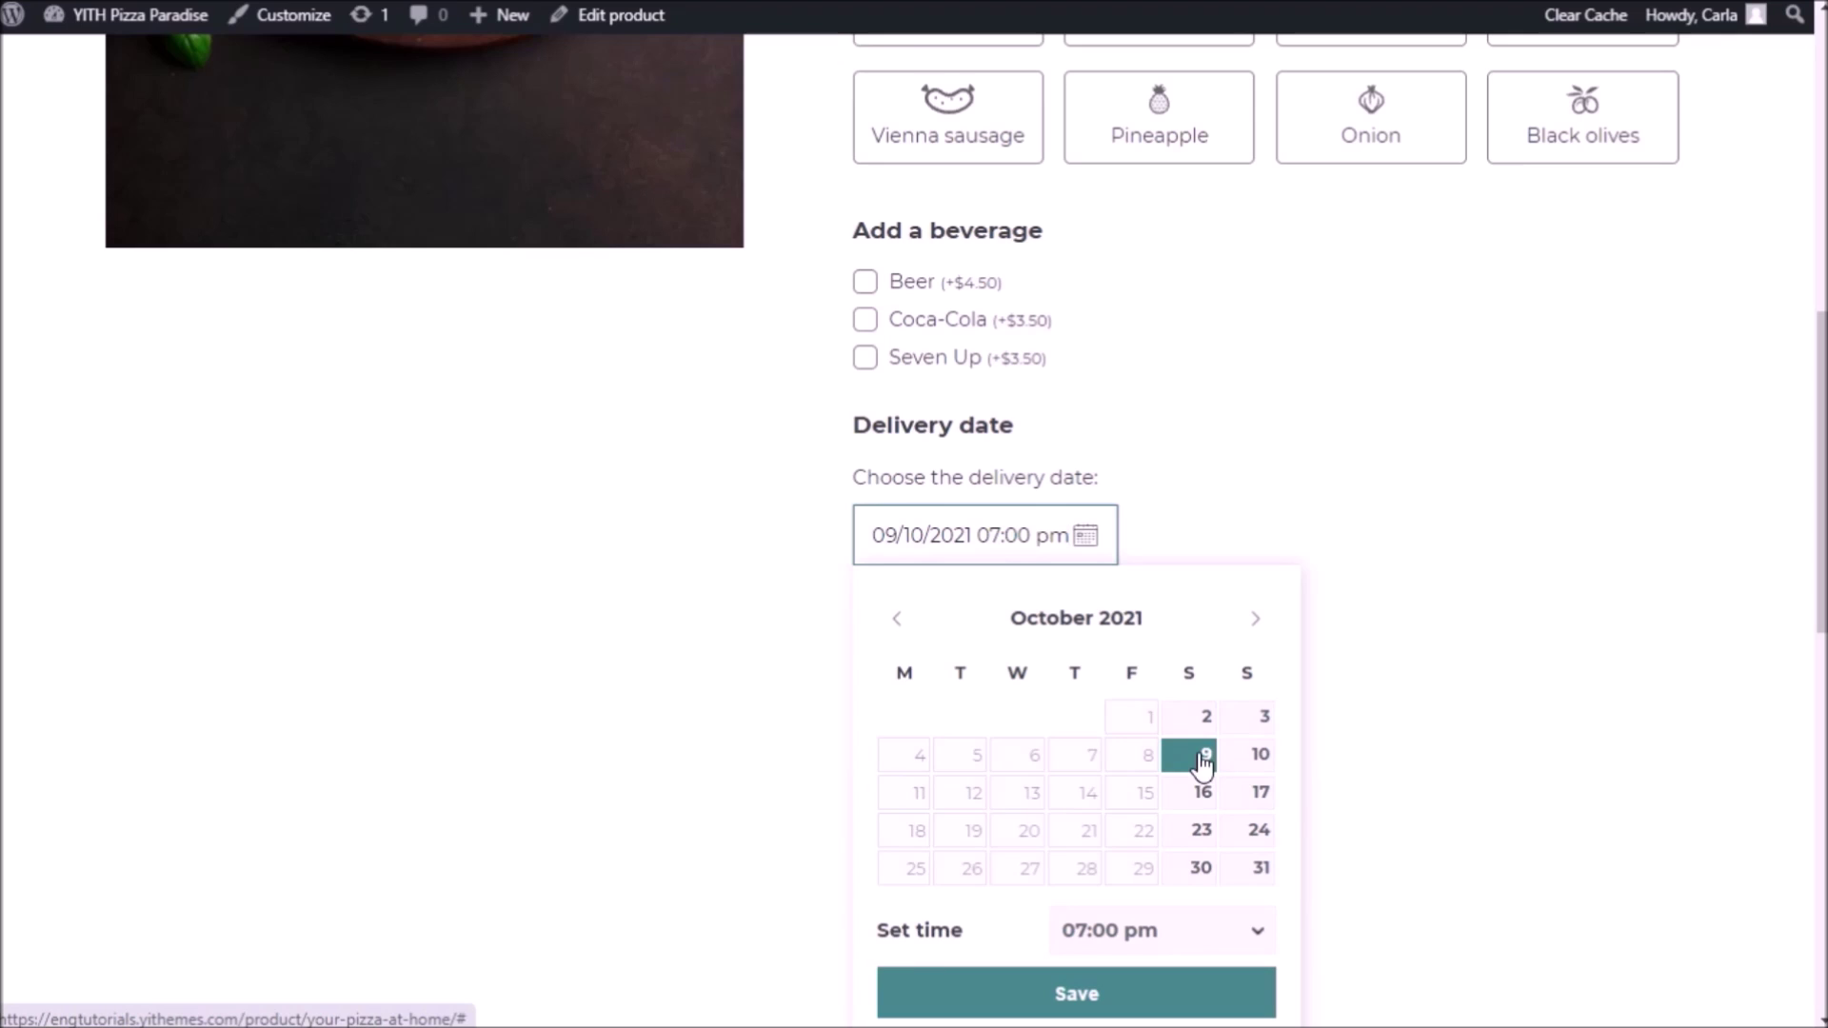
- Choose 09:00 pm as the delivery time for 09/10/2021 and confirm it in the picker
click(1196, 947)
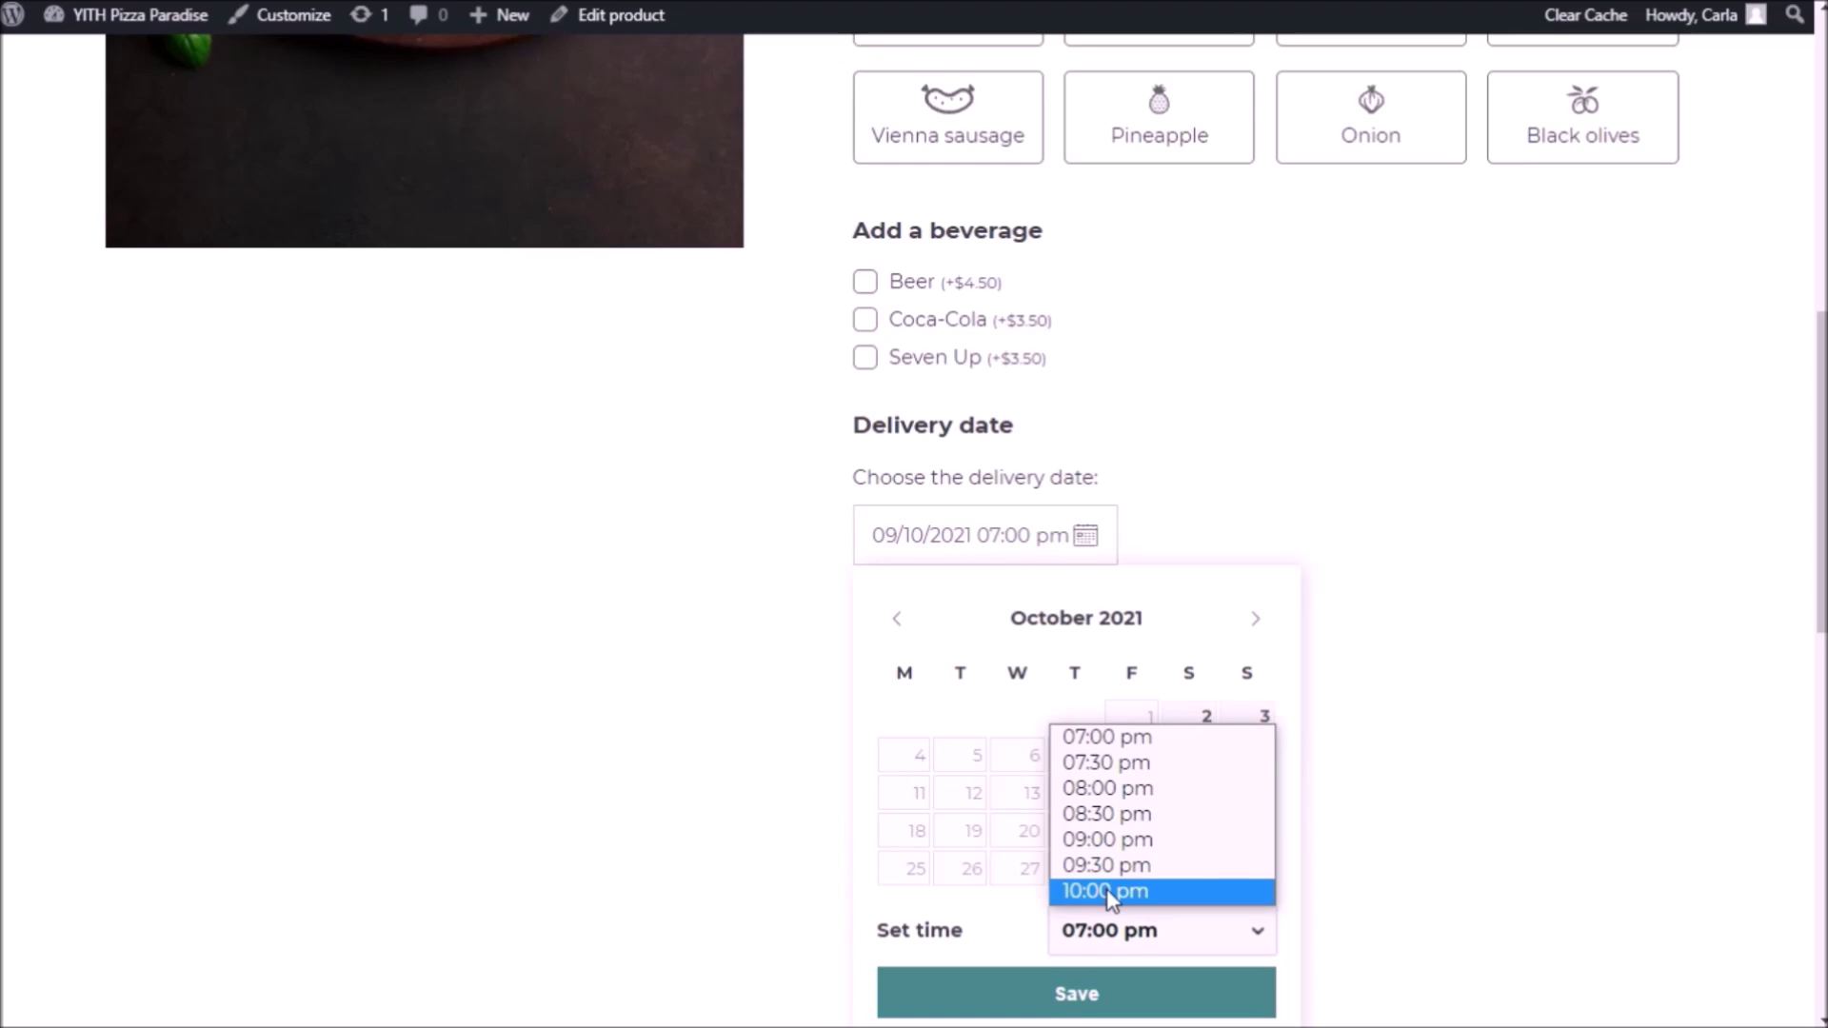
click(1117, 841)
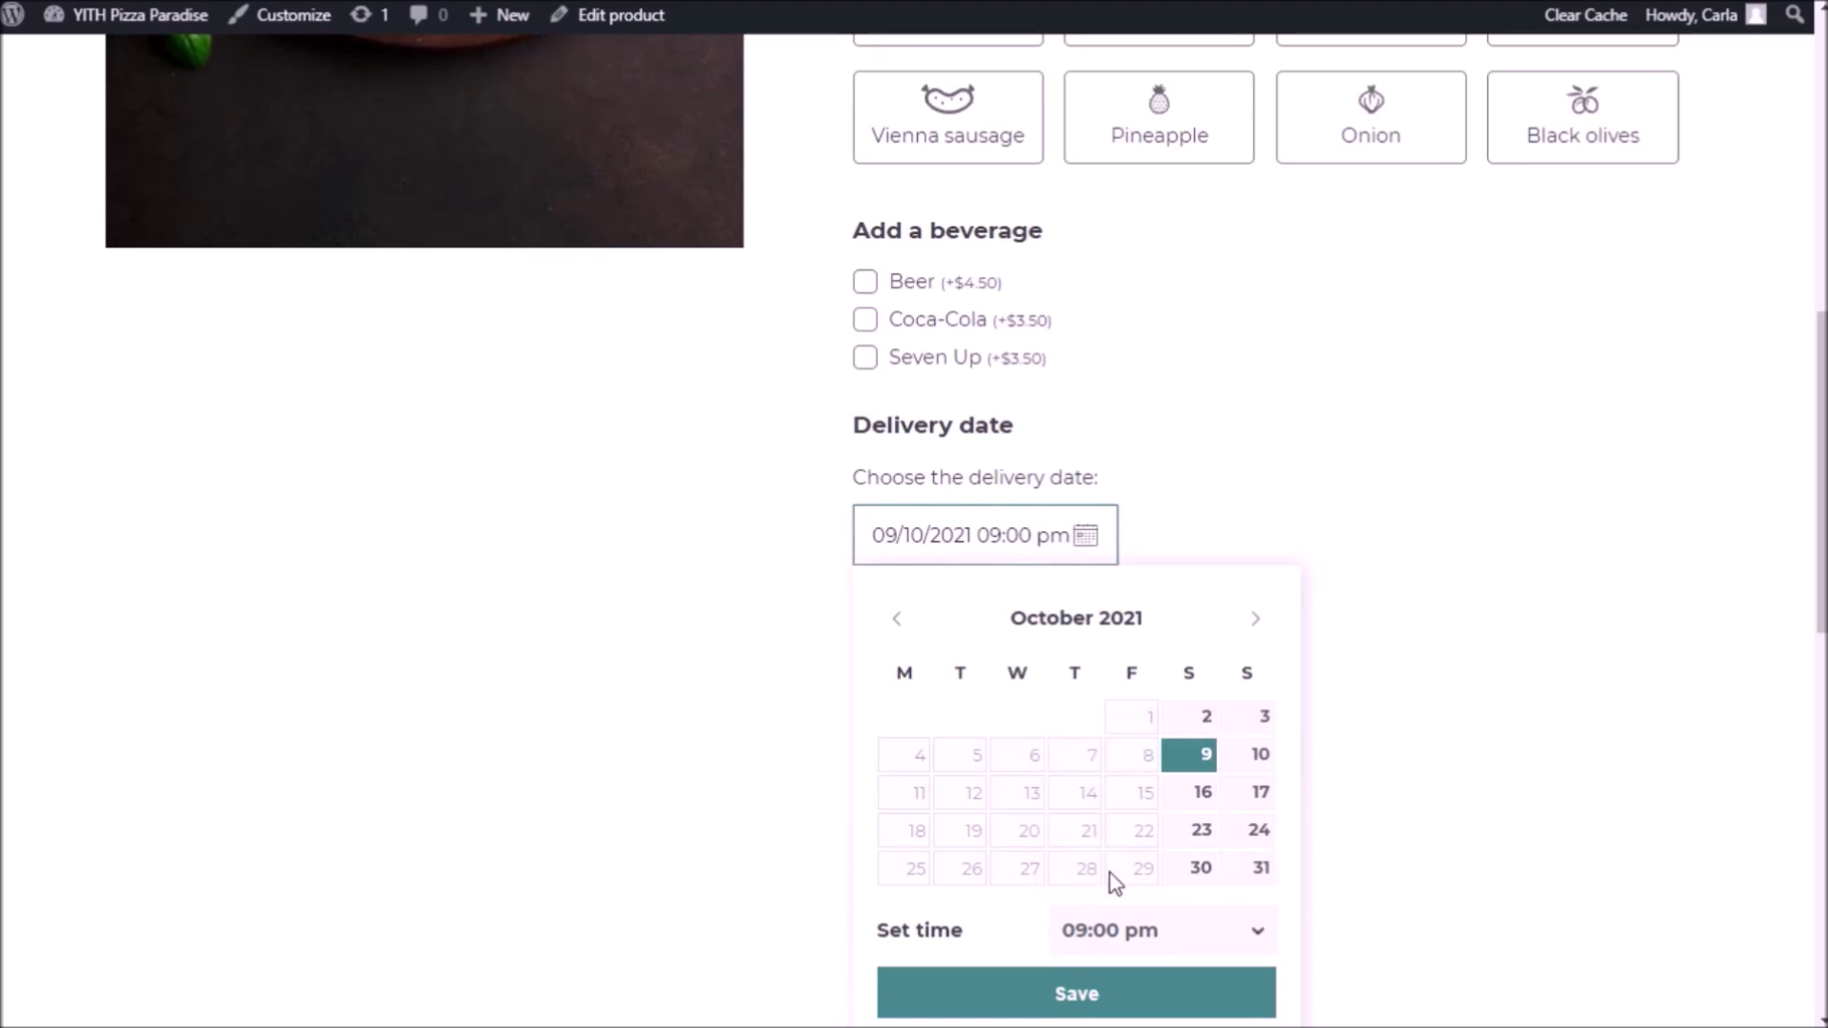
click(1067, 990)
scroll(1331, 729, up, 3)
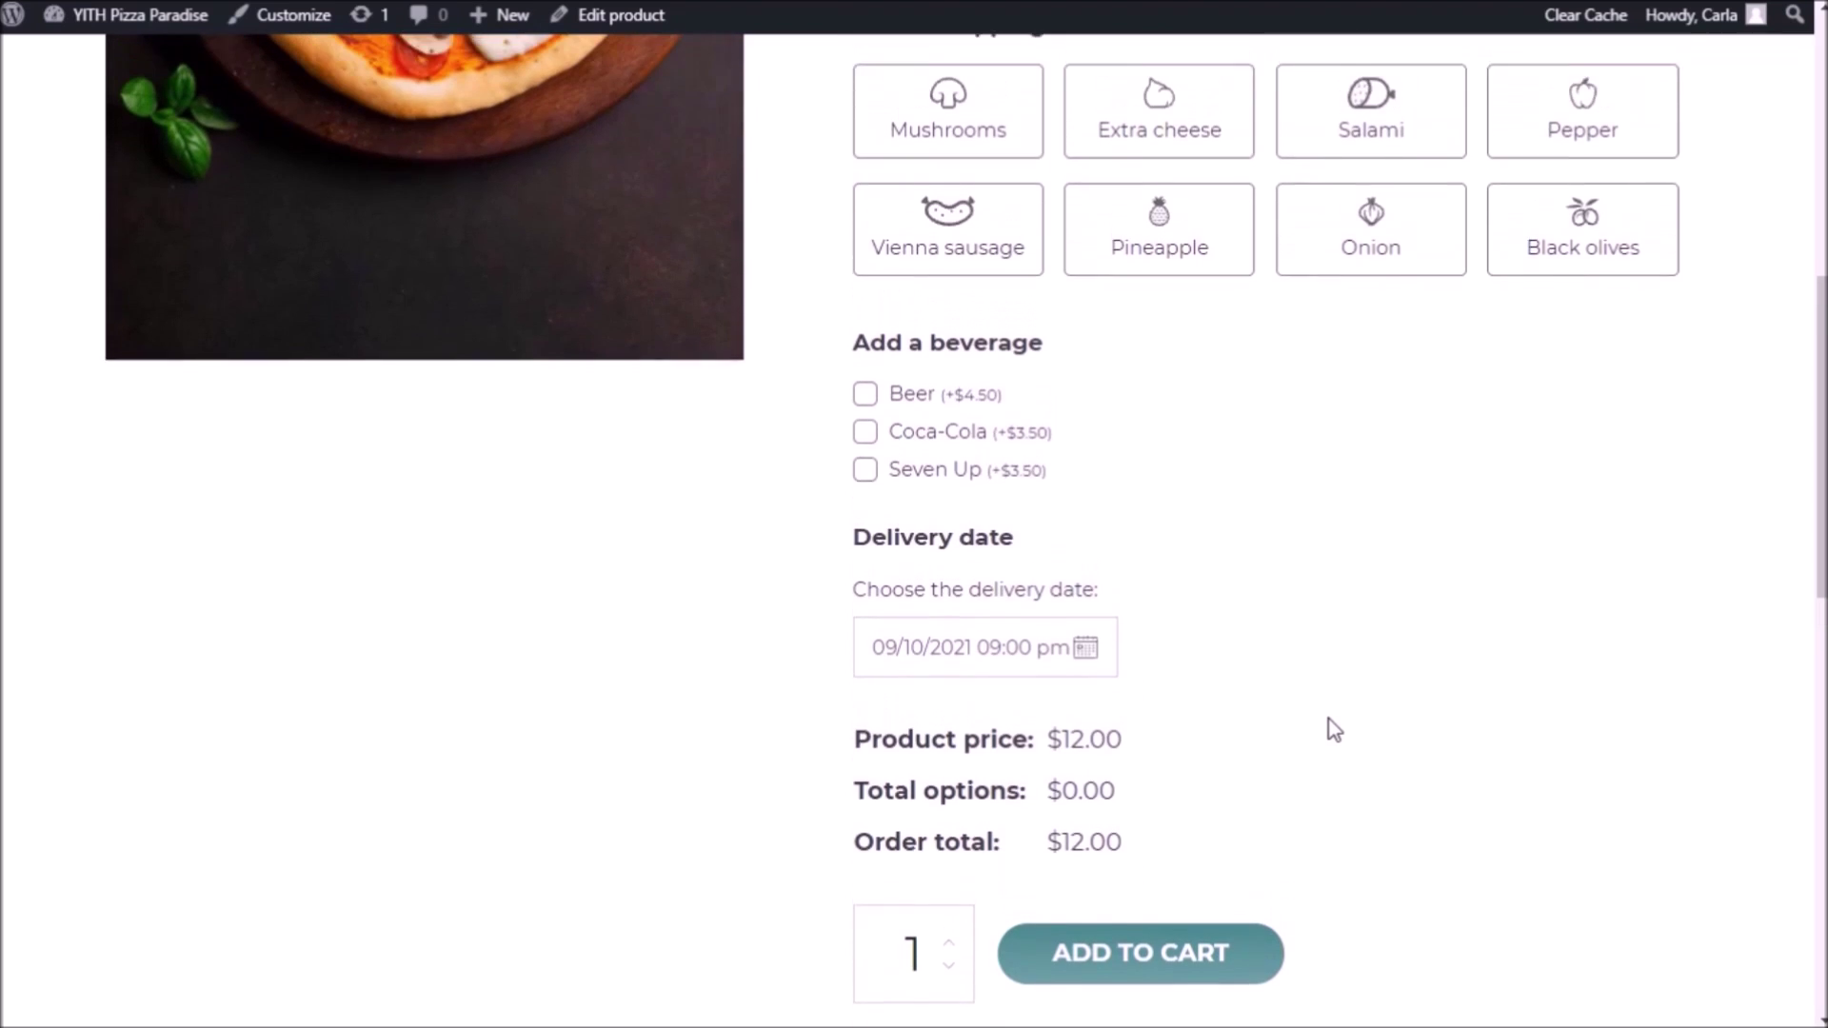
- Add the pizza with Mushrooms, Extra cheese, Onion and a Coca-Cola to the cart, then view the cart
scroll(1333, 729, up, 2)
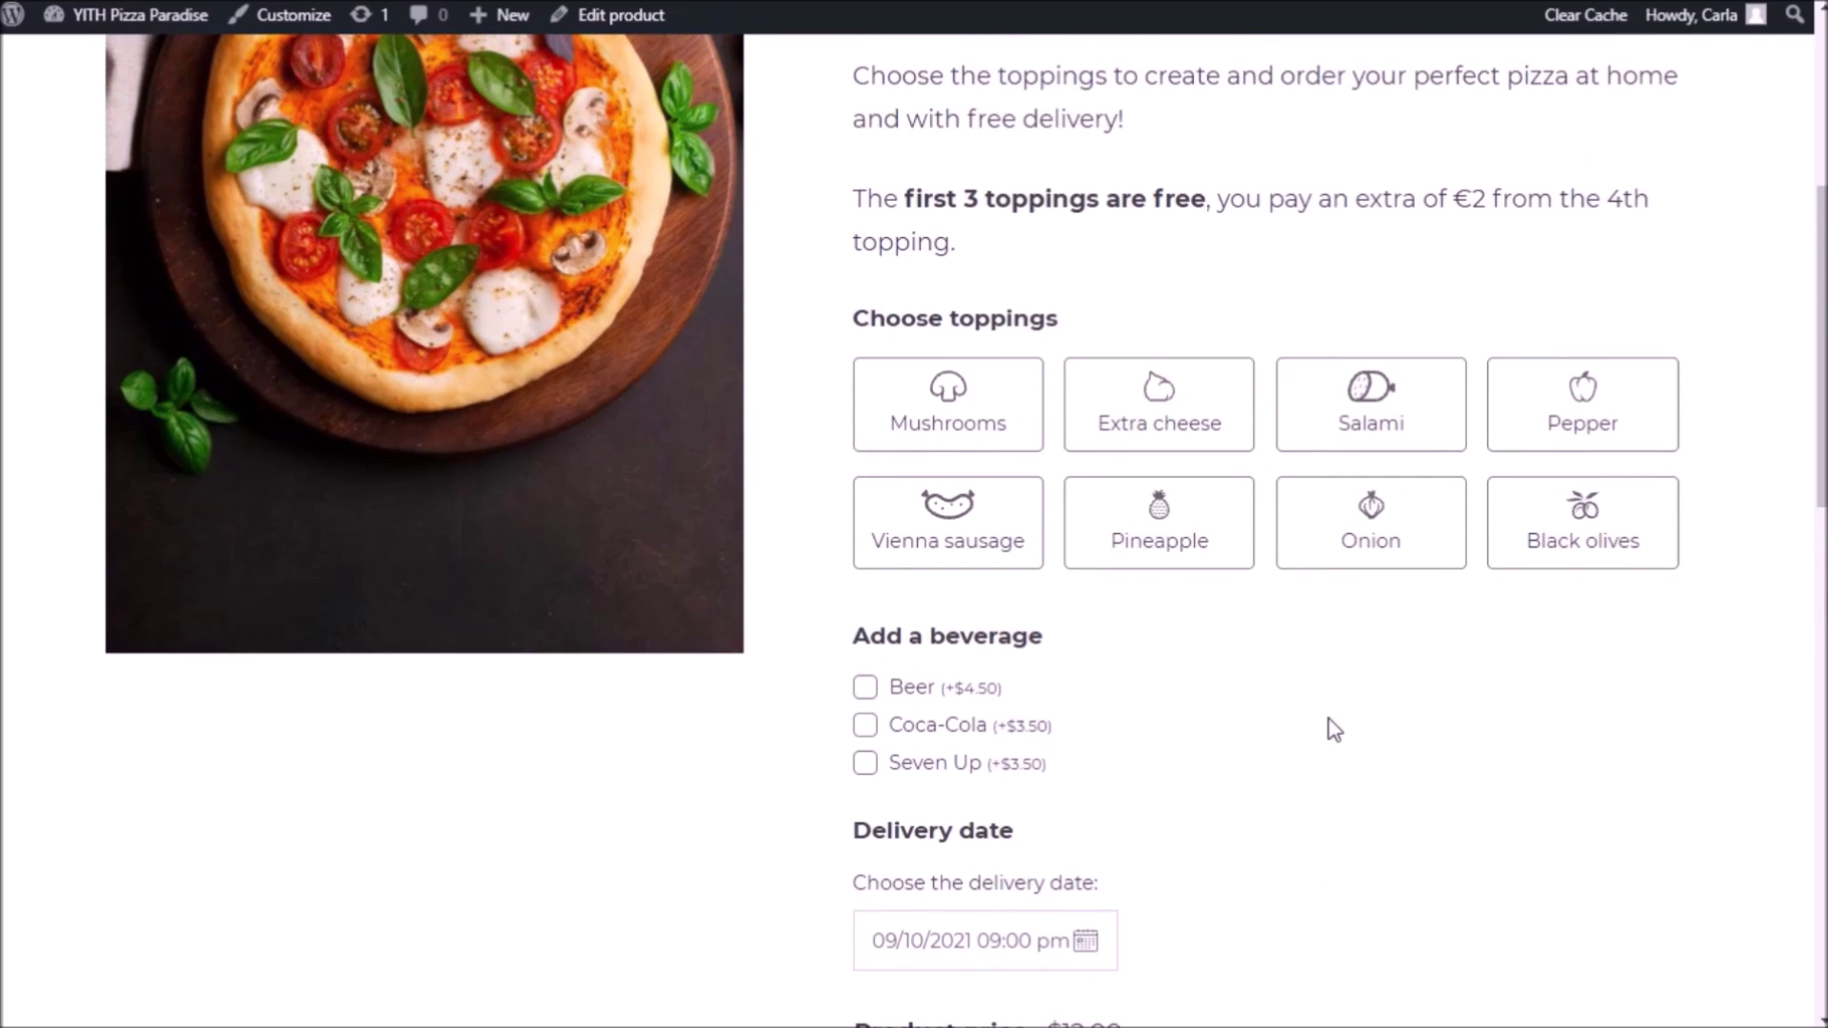
click(1000, 417)
click(1219, 419)
click(1369, 529)
scroll(1302, 739, down, 2)
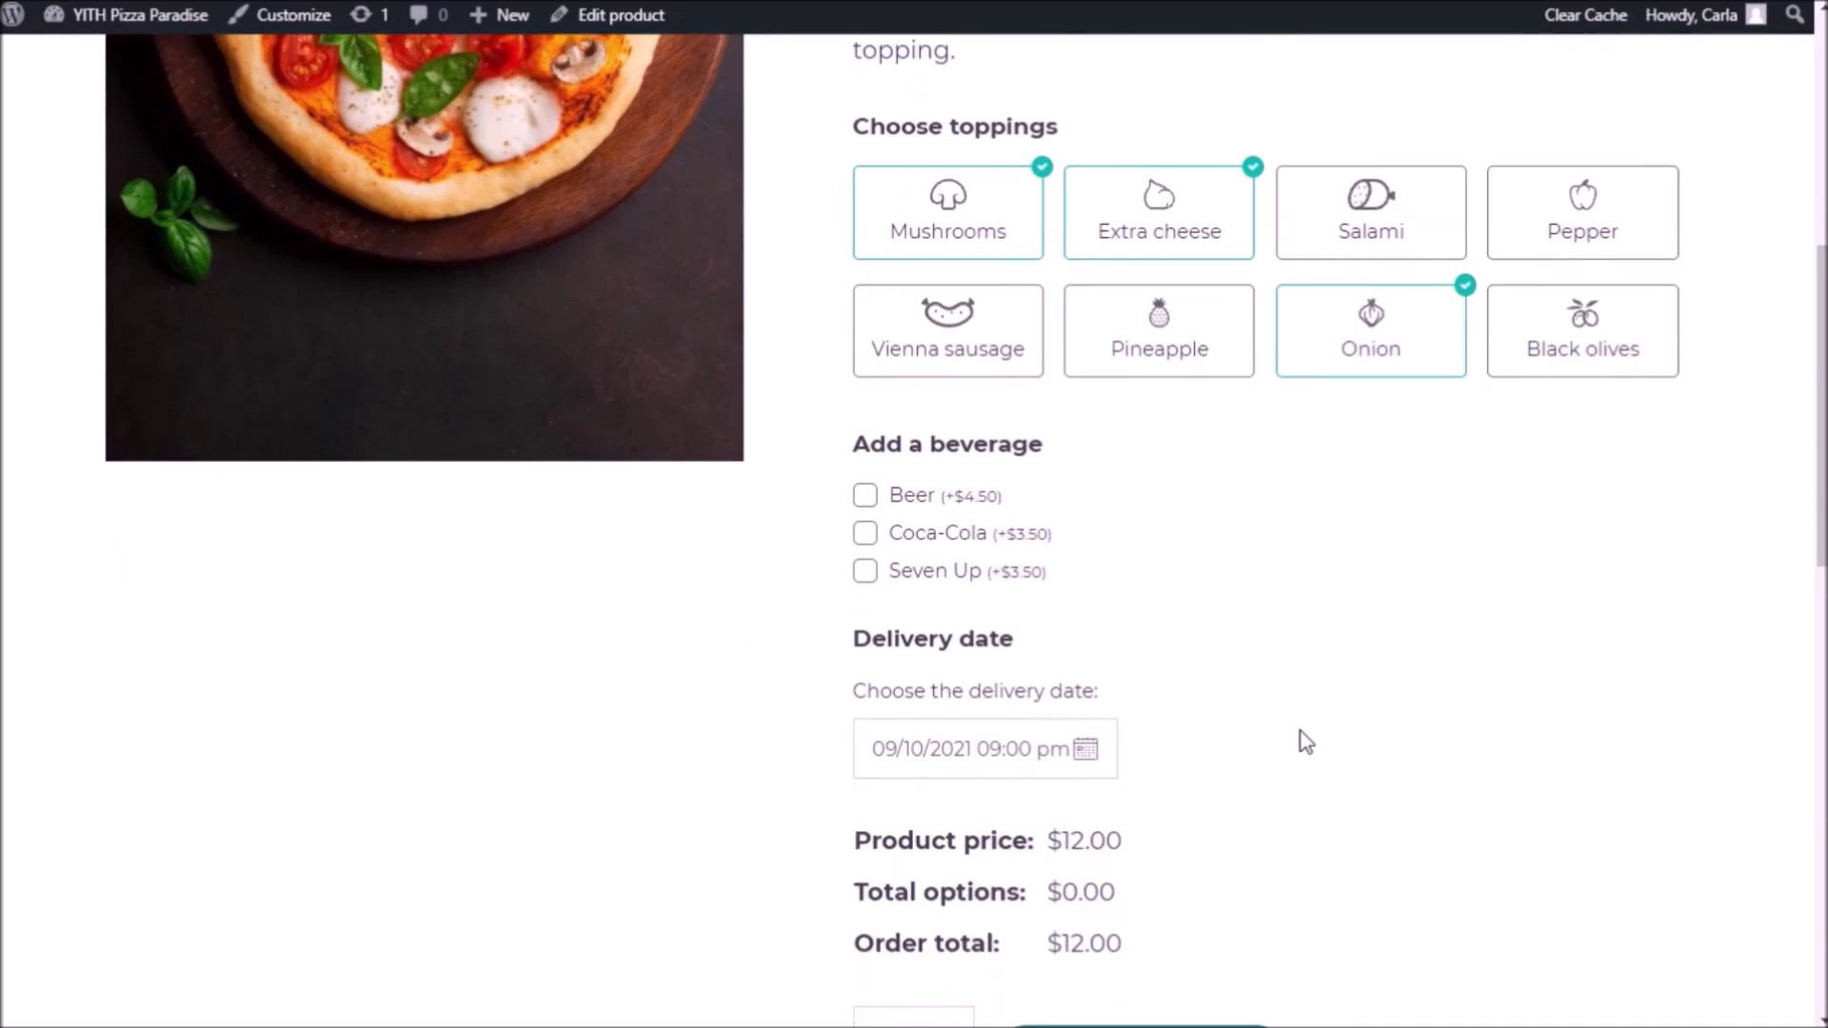
click(865, 500)
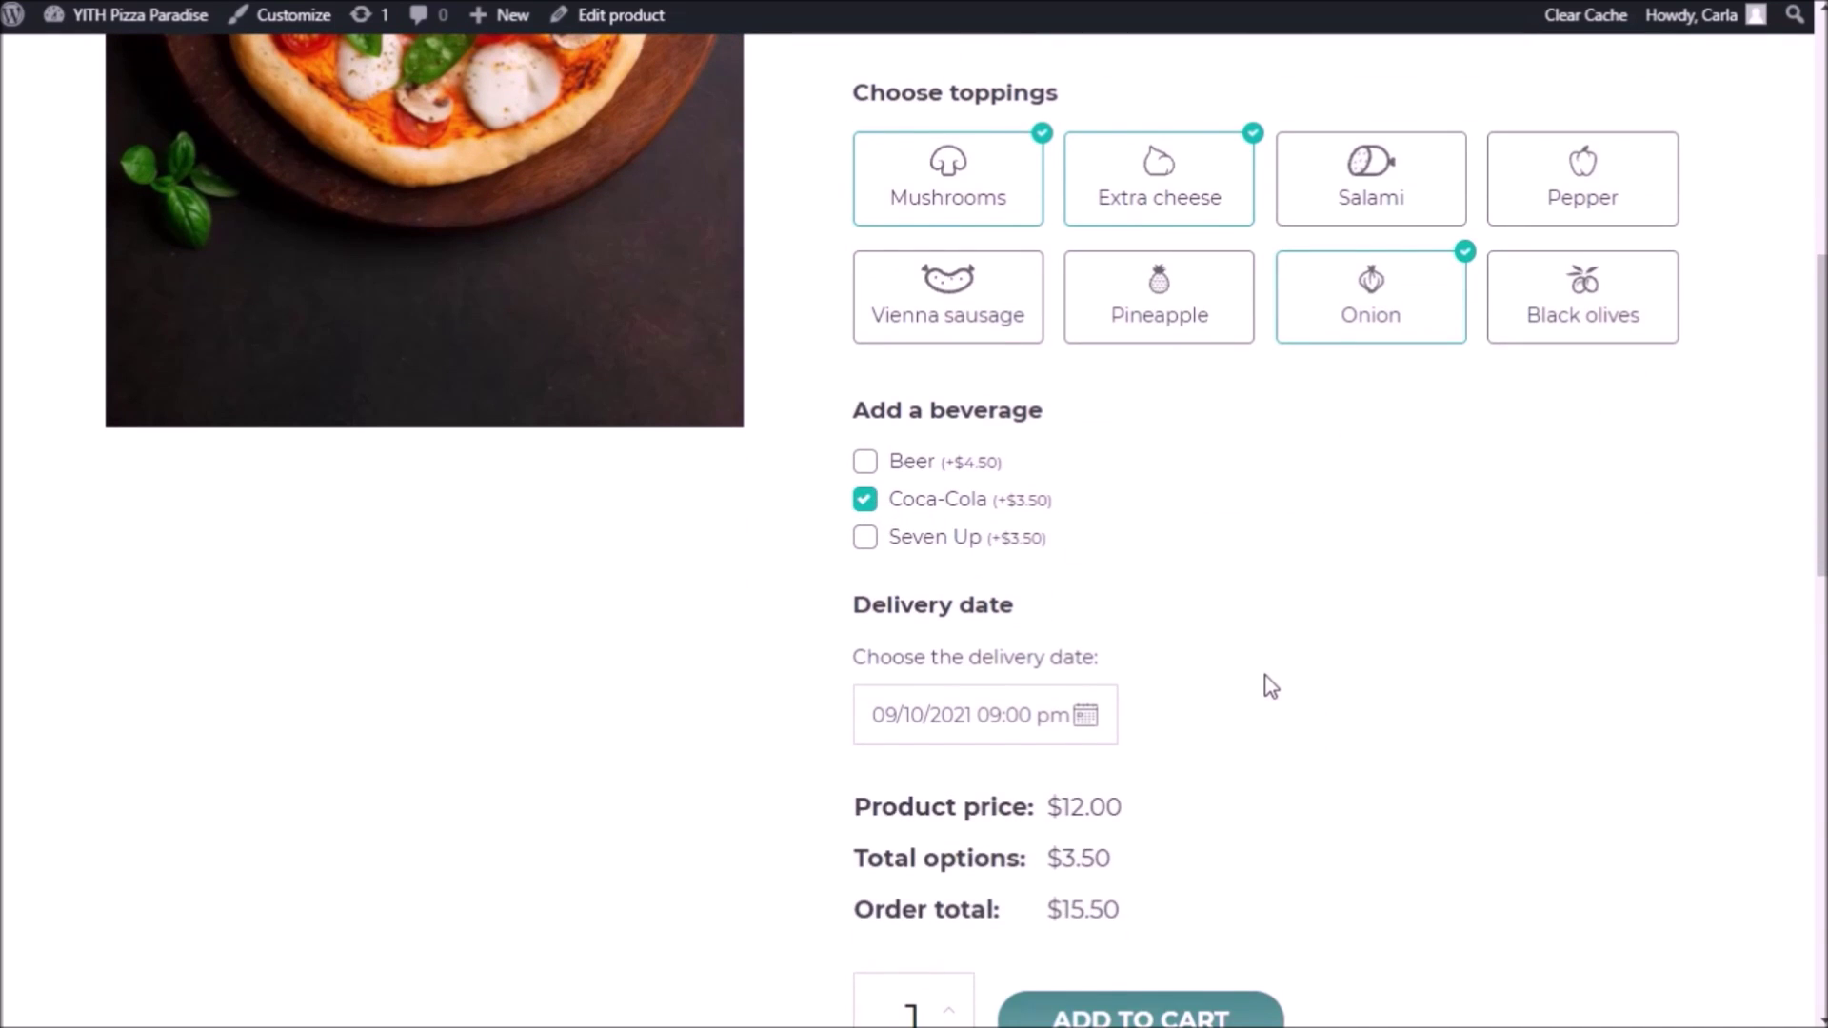
scroll(1269, 686, down, 2)
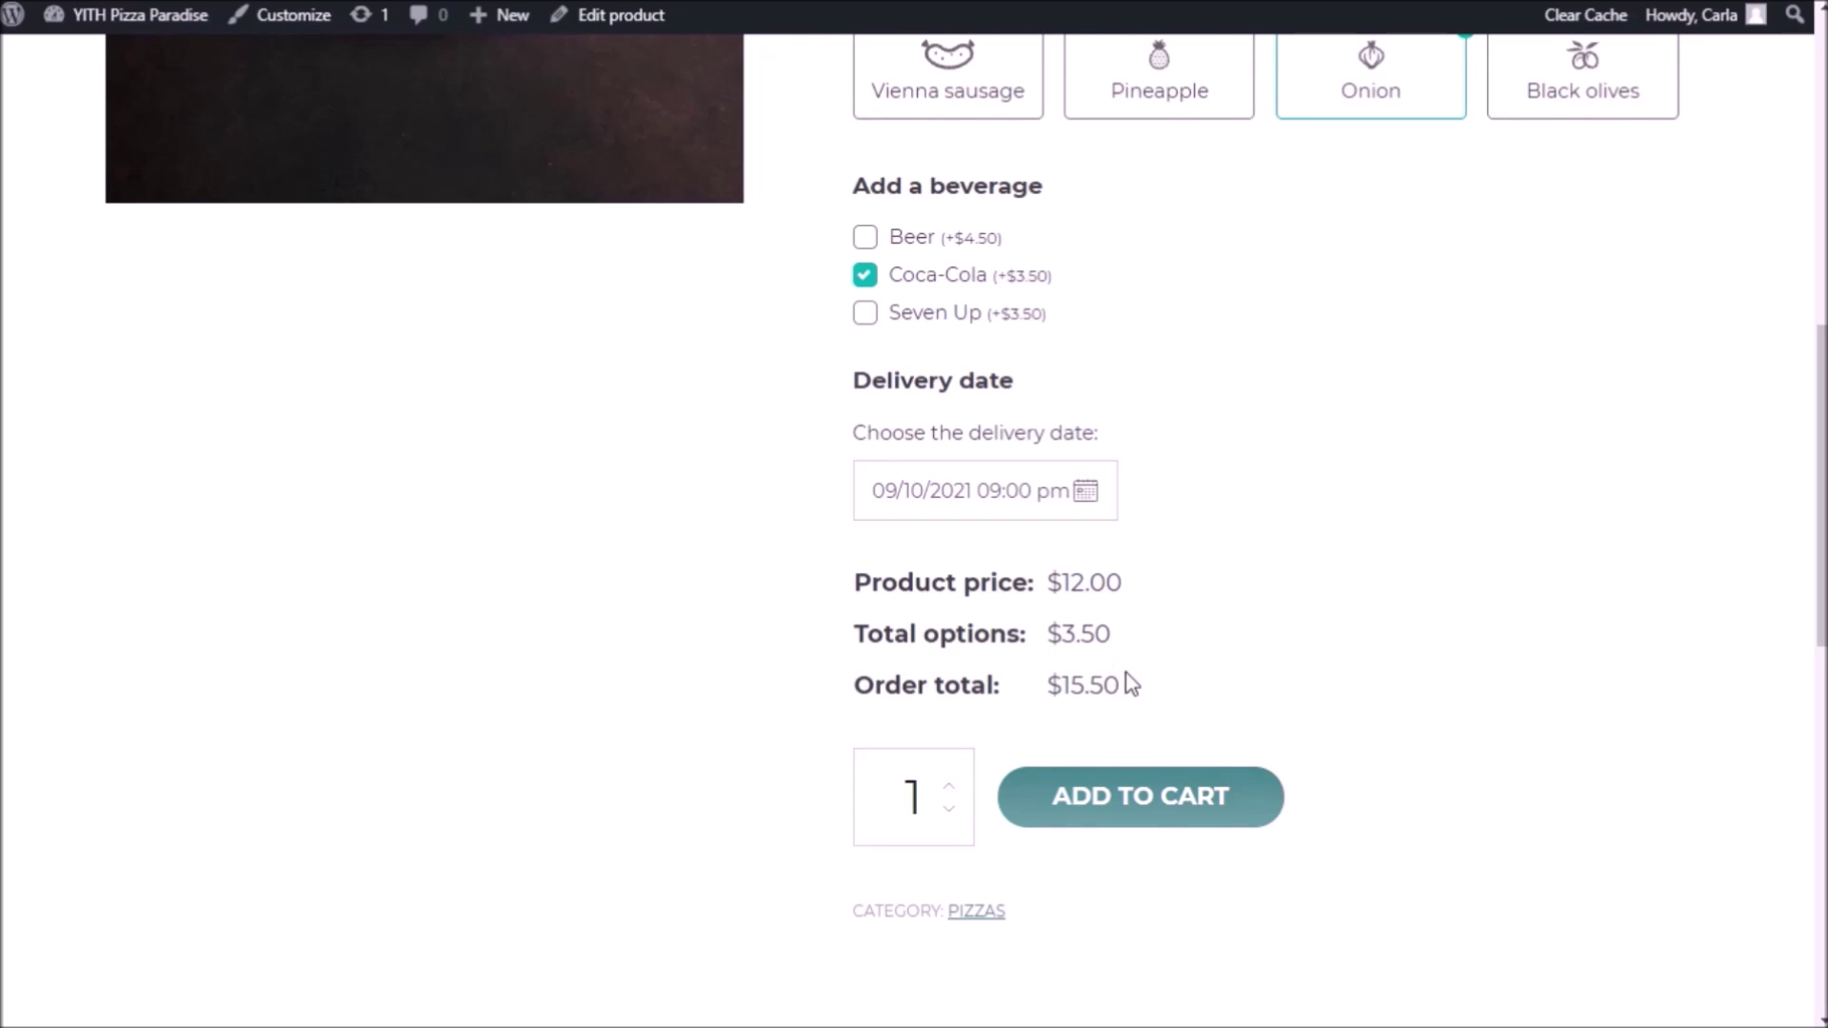
click(1152, 809)
click(1711, 274)
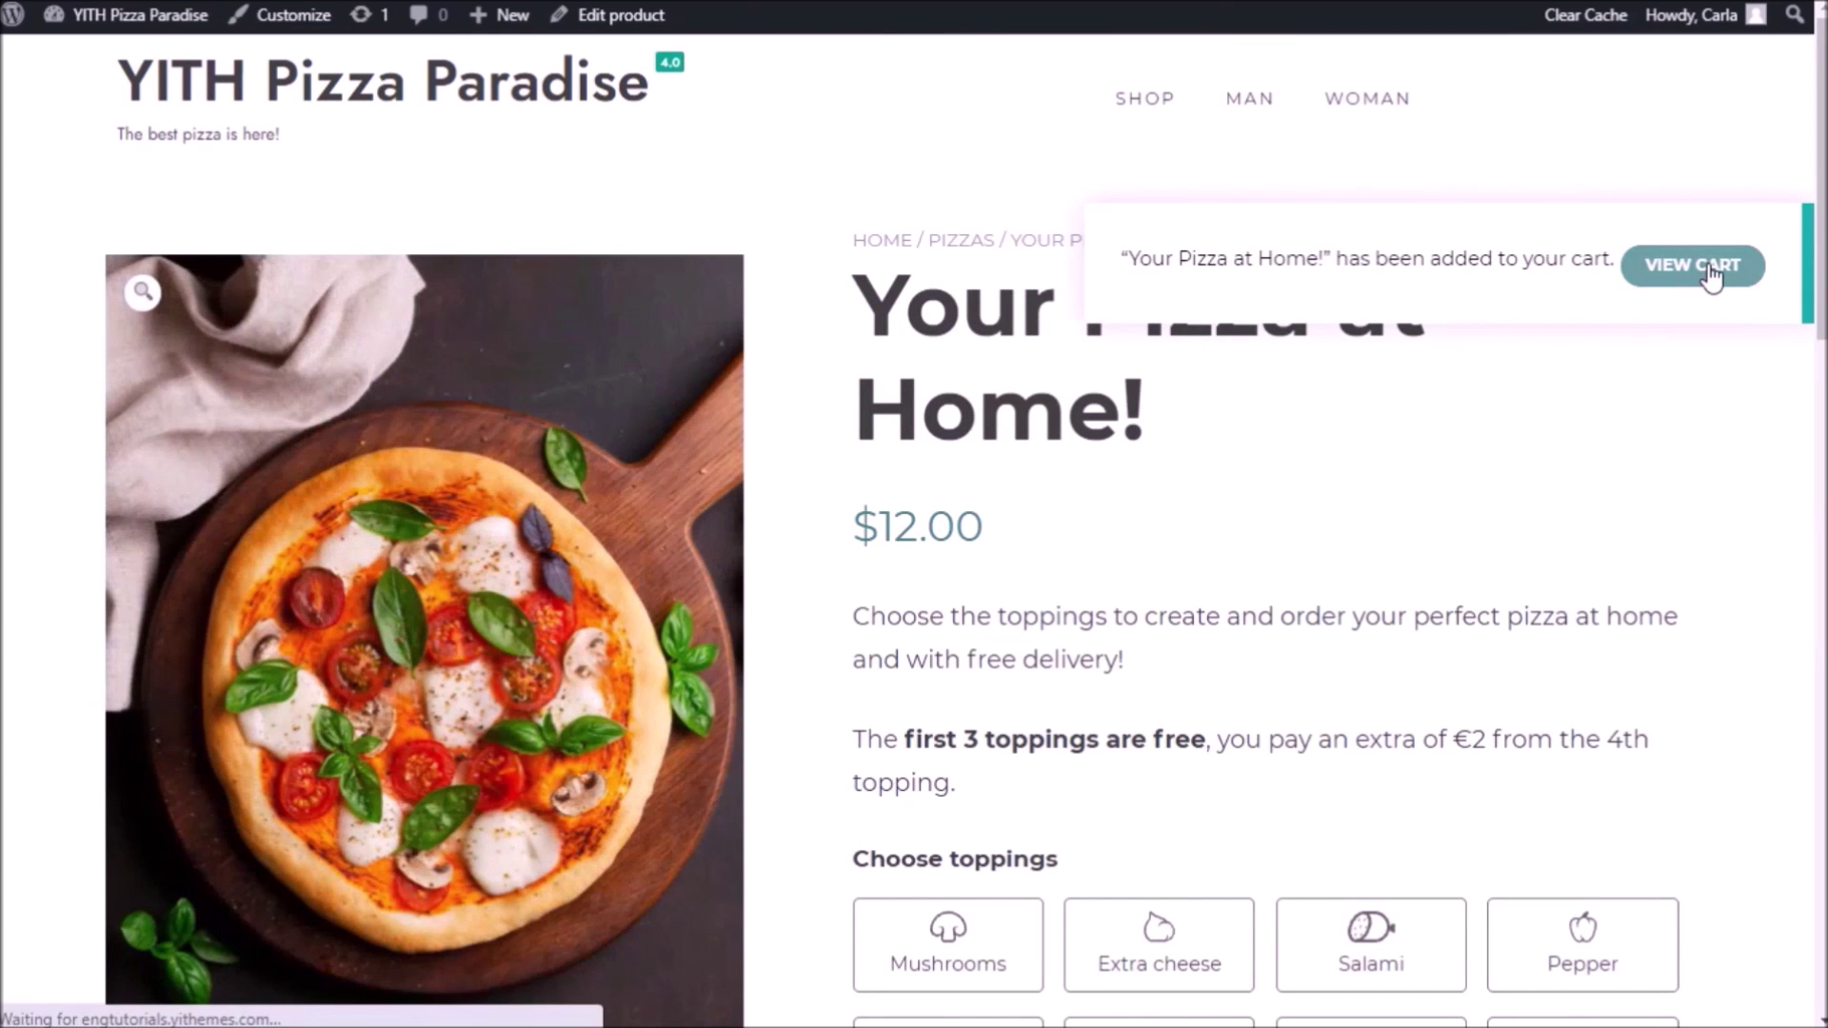